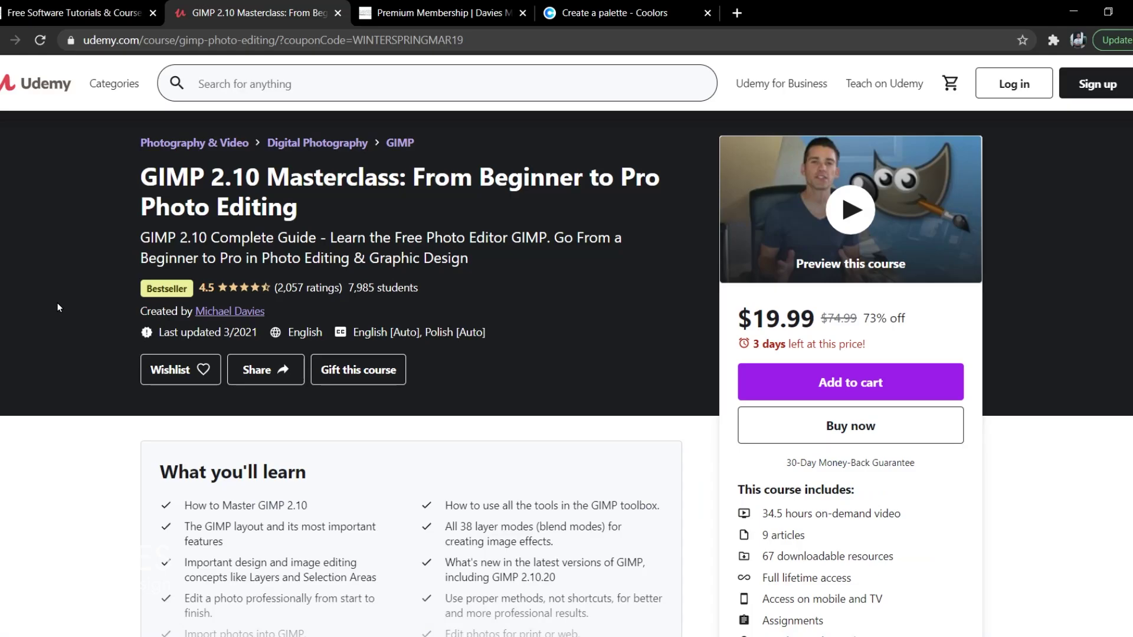
pyautogui.hotkey('ctrl', 'Tab')
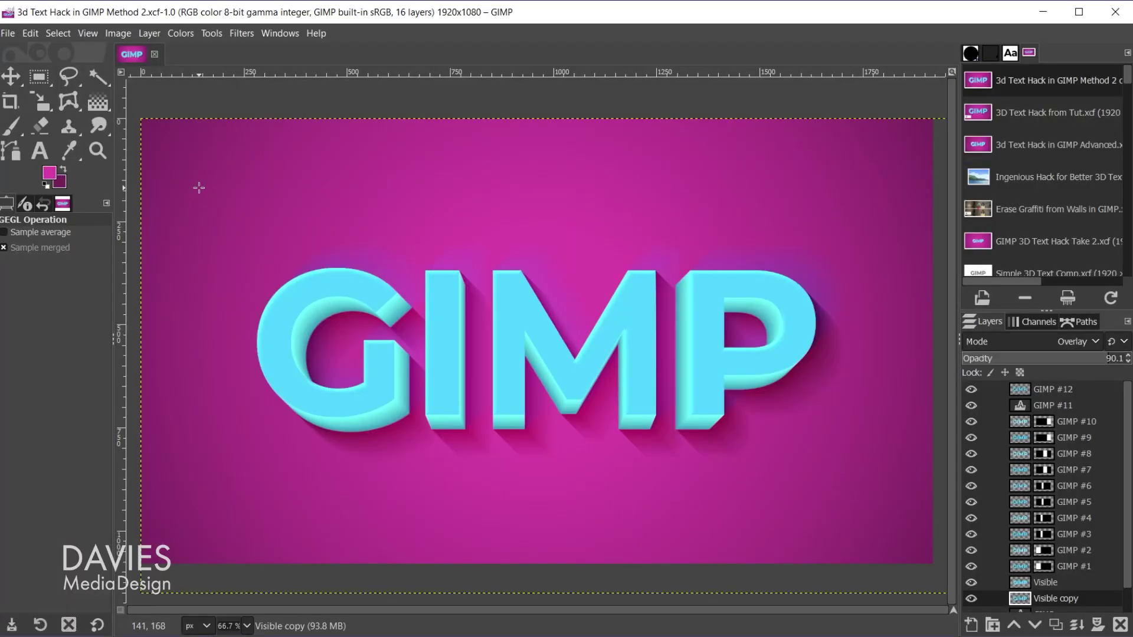
# Create a new image 1920 px wide and 1080 px high
pyautogui.click(10, 33)
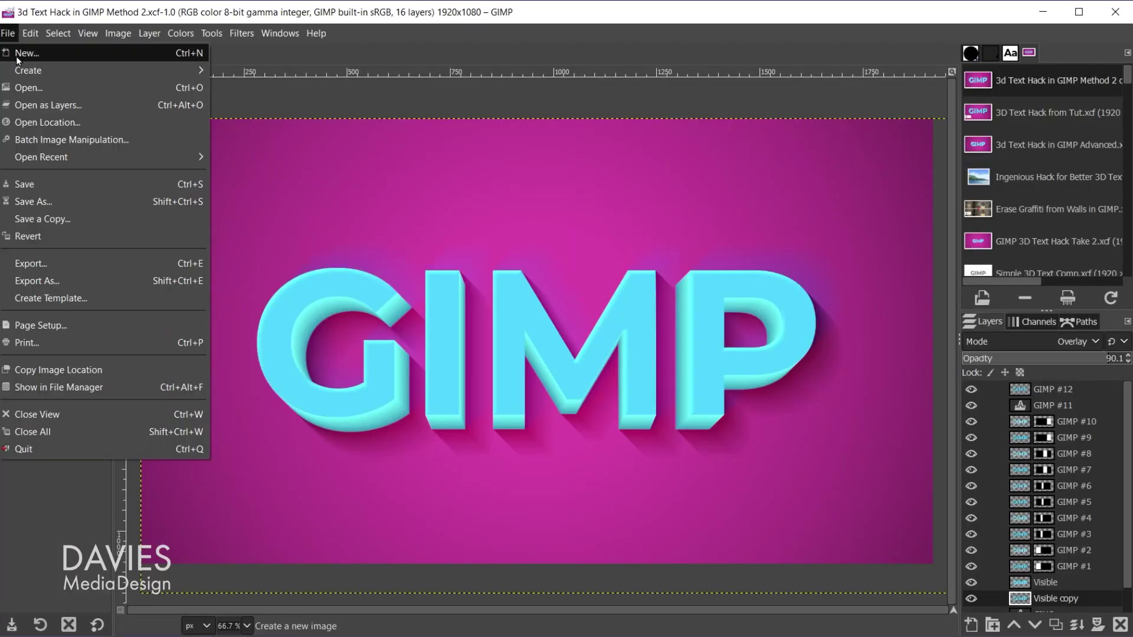
pyautogui.click(16, 55)
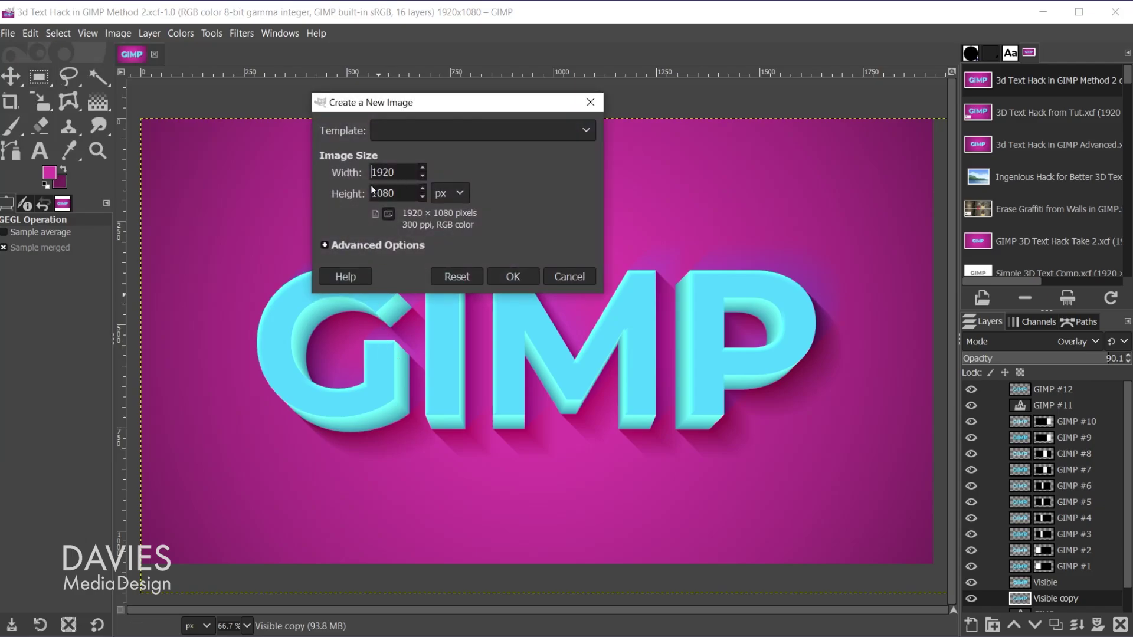
pyautogui.click(511, 278)
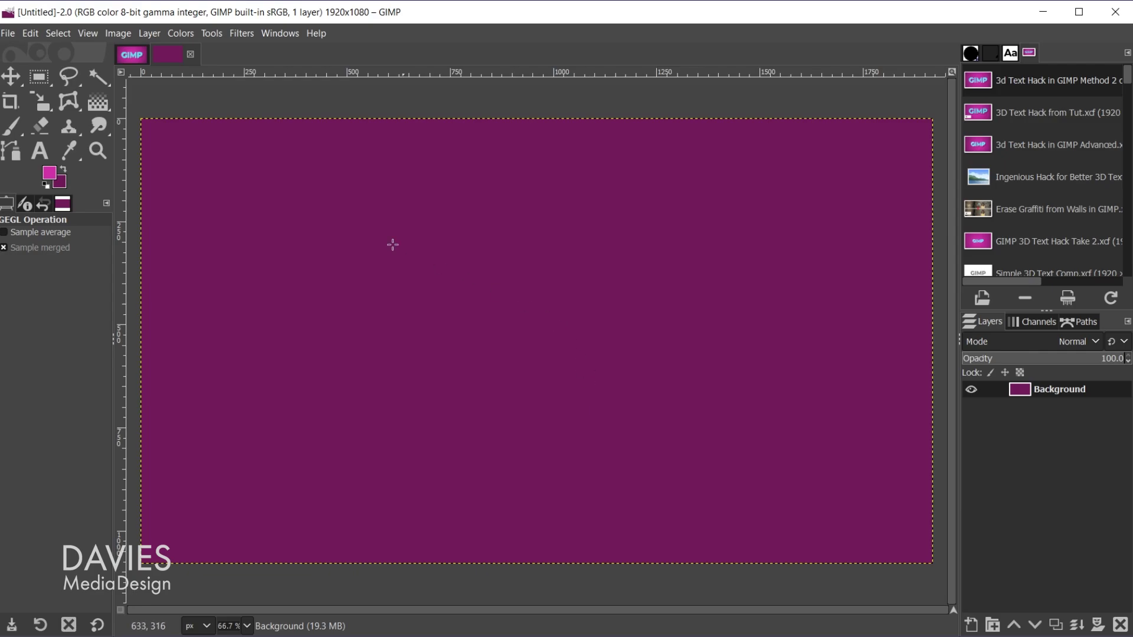
# Add the text GIMP to the canvas in Montserrat Bold at 500 px, colored light blue 51d6ff
pyautogui.click(36, 154)
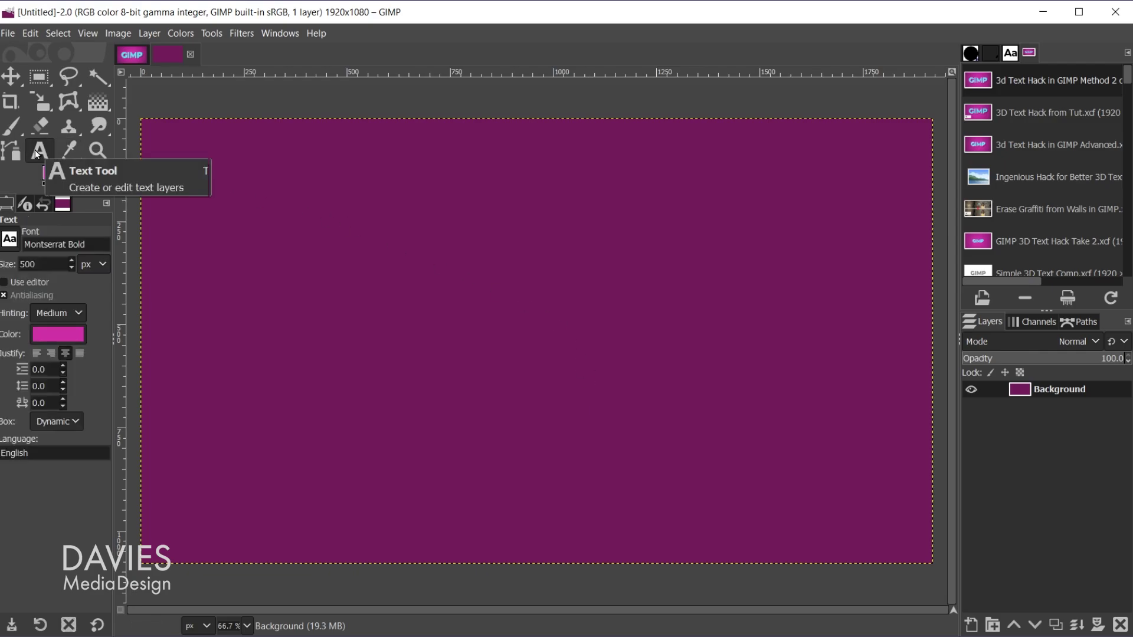
pyautogui.click(53, 177)
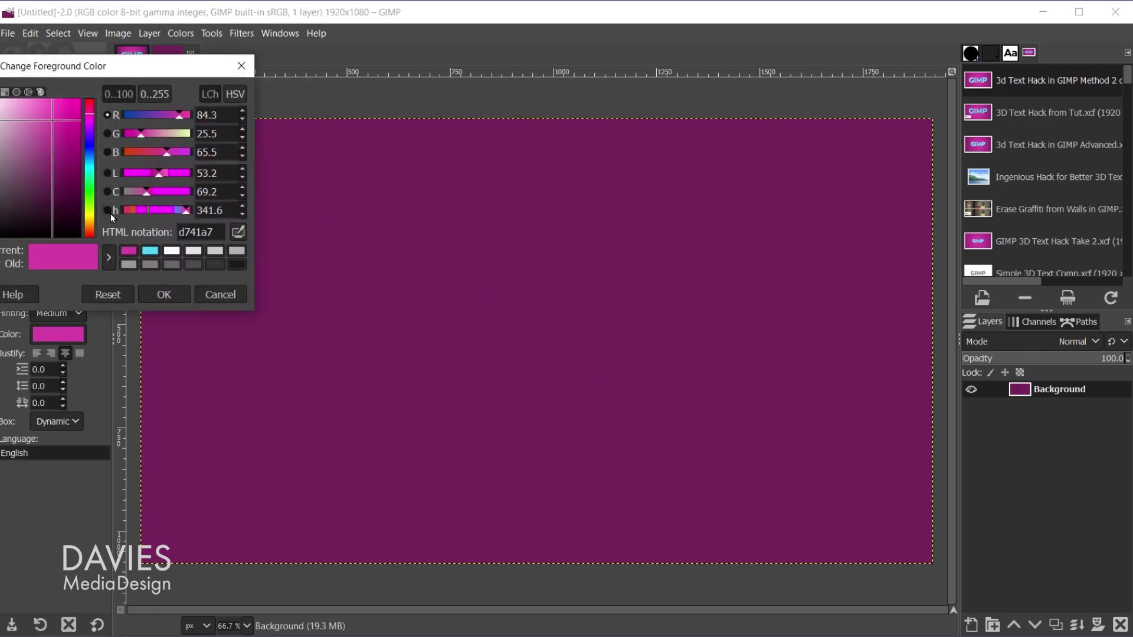
pyautogui.click(150, 252)
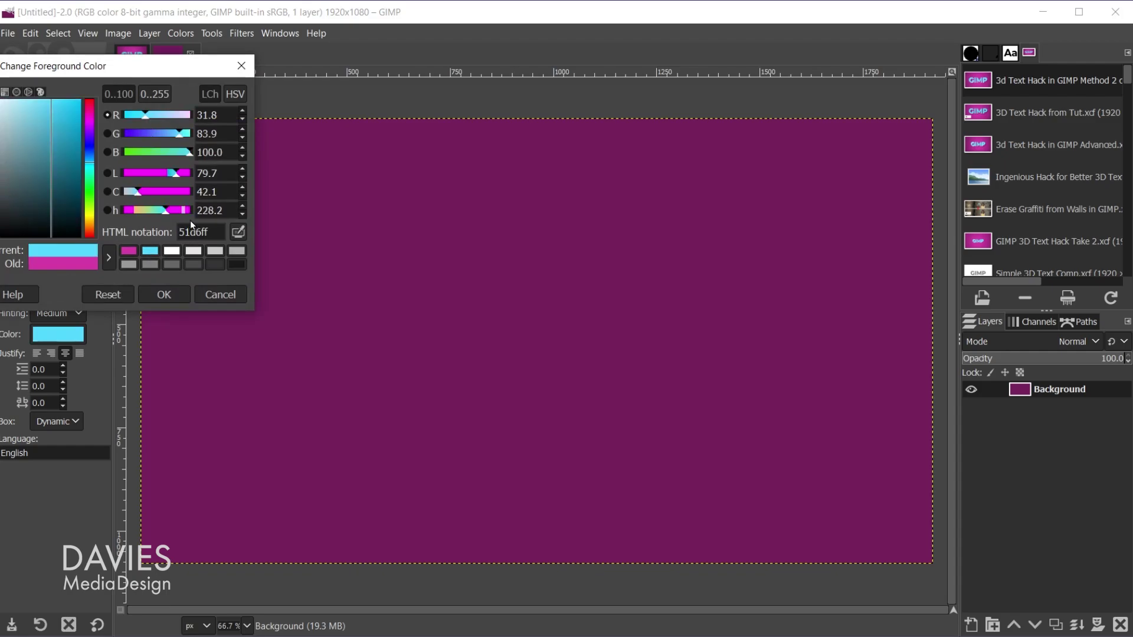
pyautogui.click(159, 295)
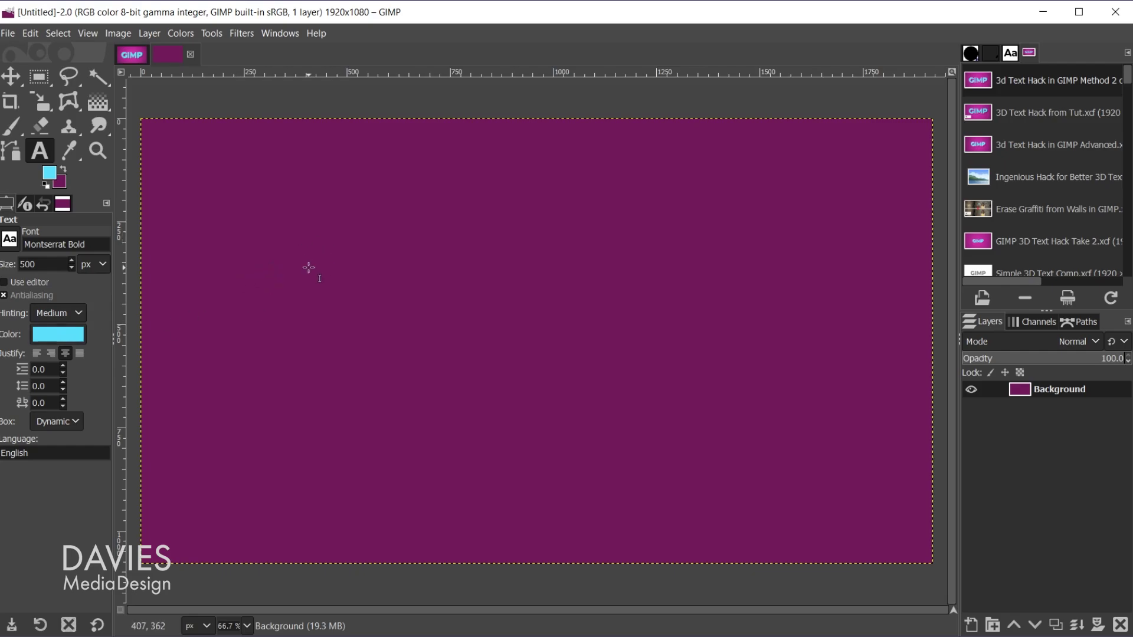
pyautogui.click(284, 257)
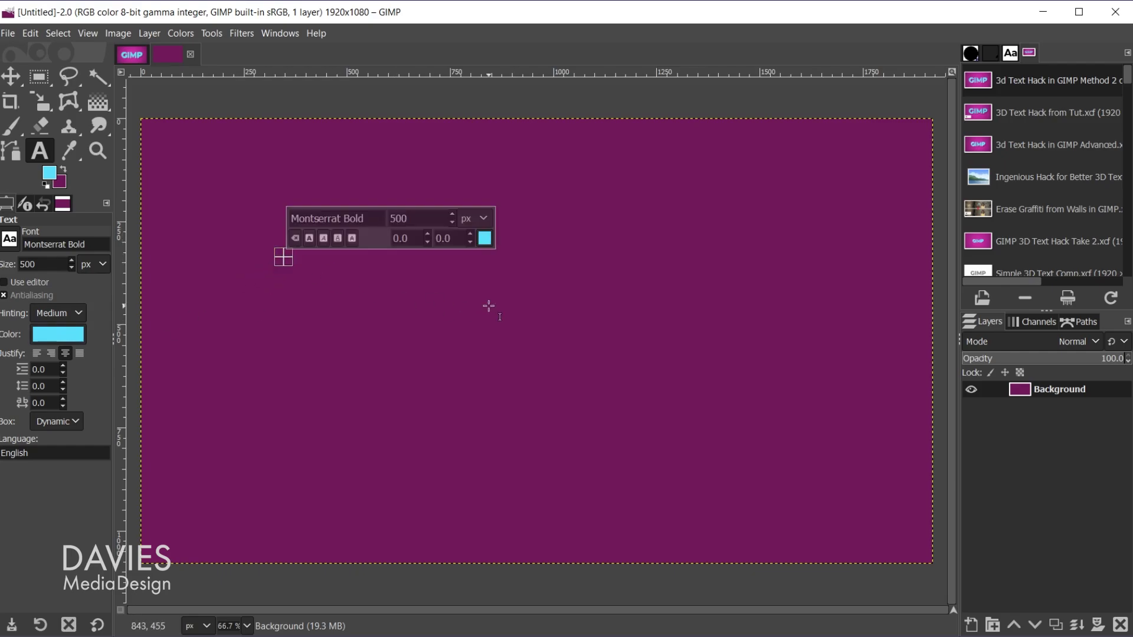
pyautogui.write('GIMP')
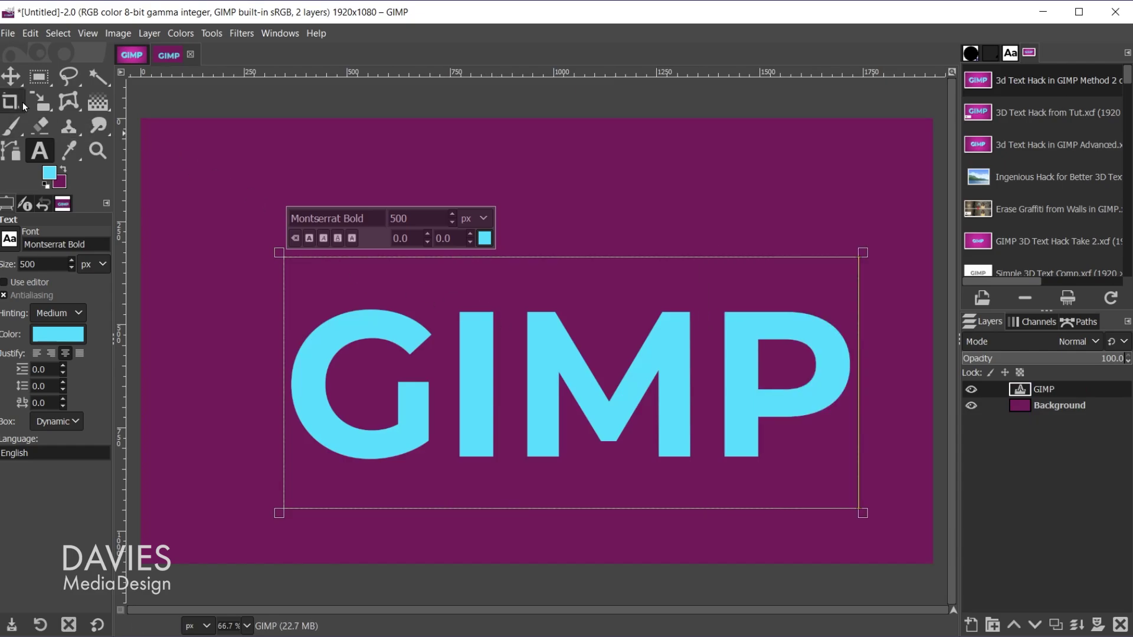
# Center the GIMP text layer horizontally and vertically relative to the image with the Alignment tool
pyautogui.moveTo(12, 76)
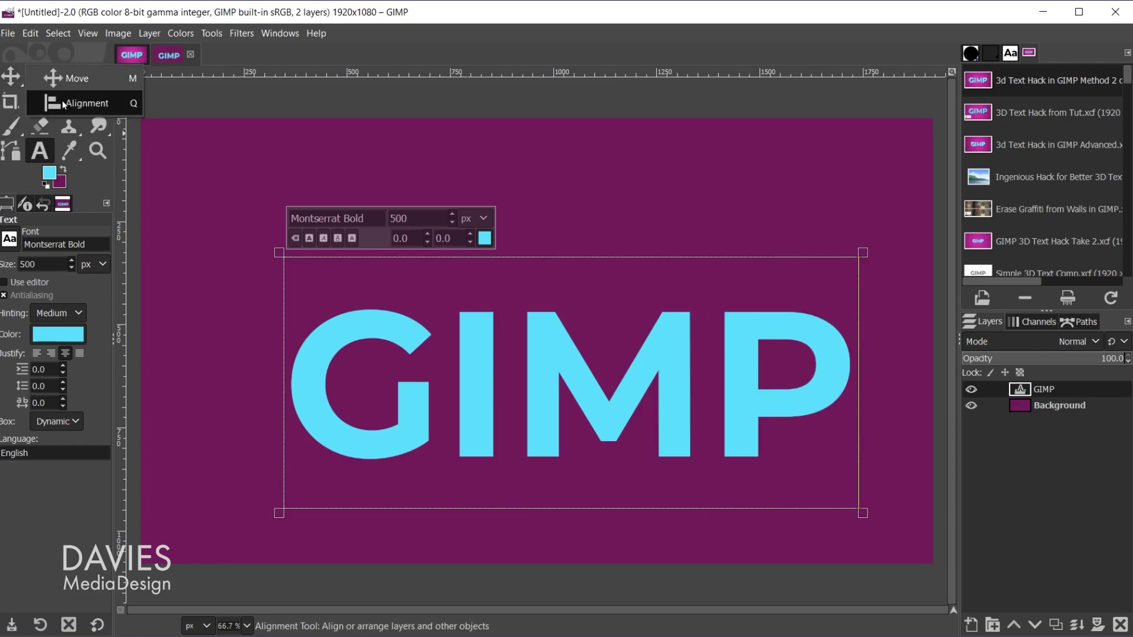
pyautogui.click(85, 104)
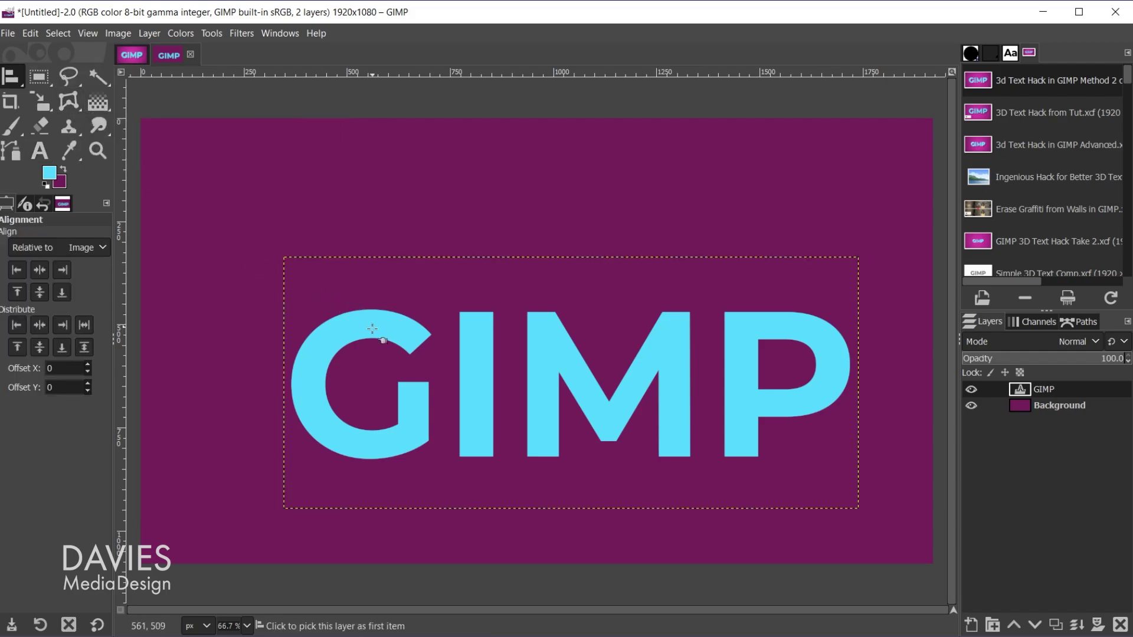
pyautogui.click(38, 273)
pyautogui.click(40, 292)
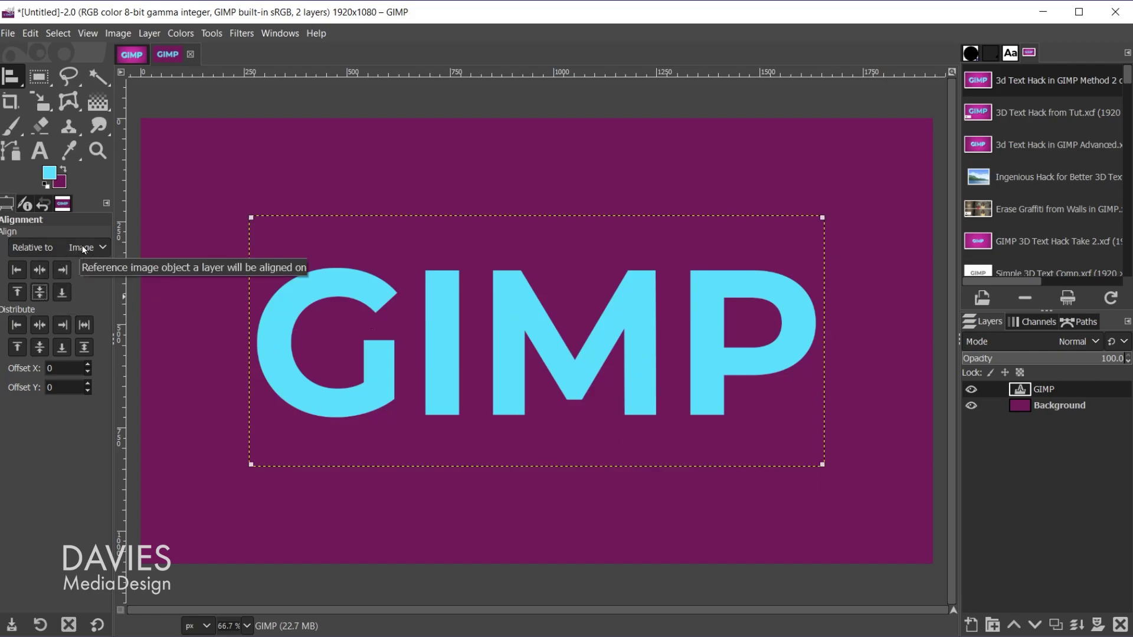
# Make the Background layer active for the Gradient tool and set the foreground color to pink d741a7
pyautogui.click(1017, 412)
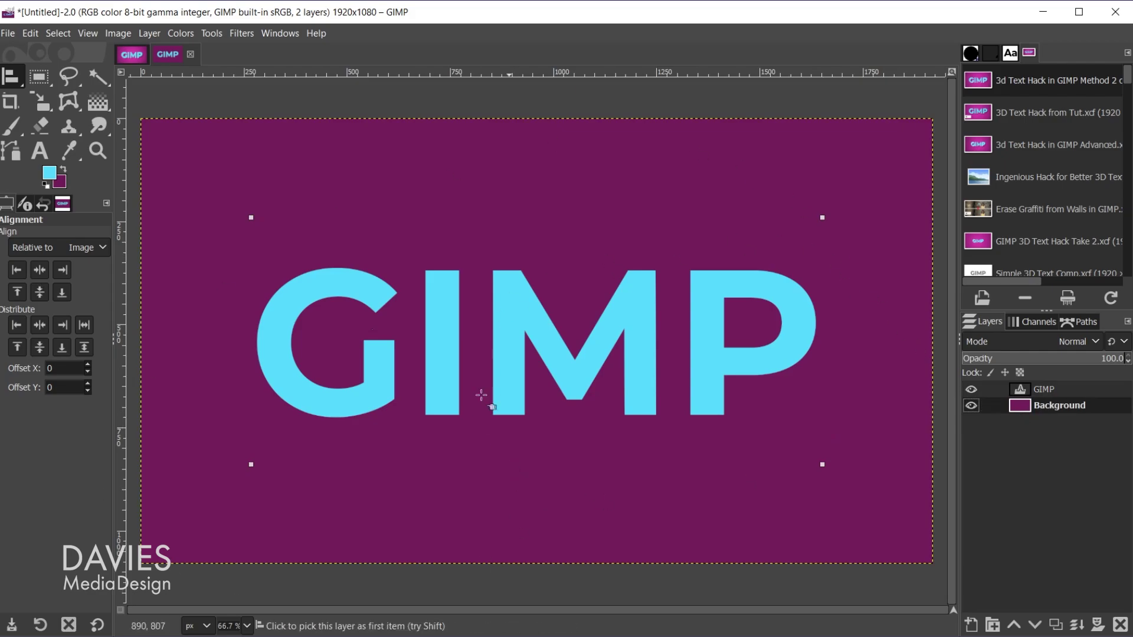
pyautogui.click(98, 104)
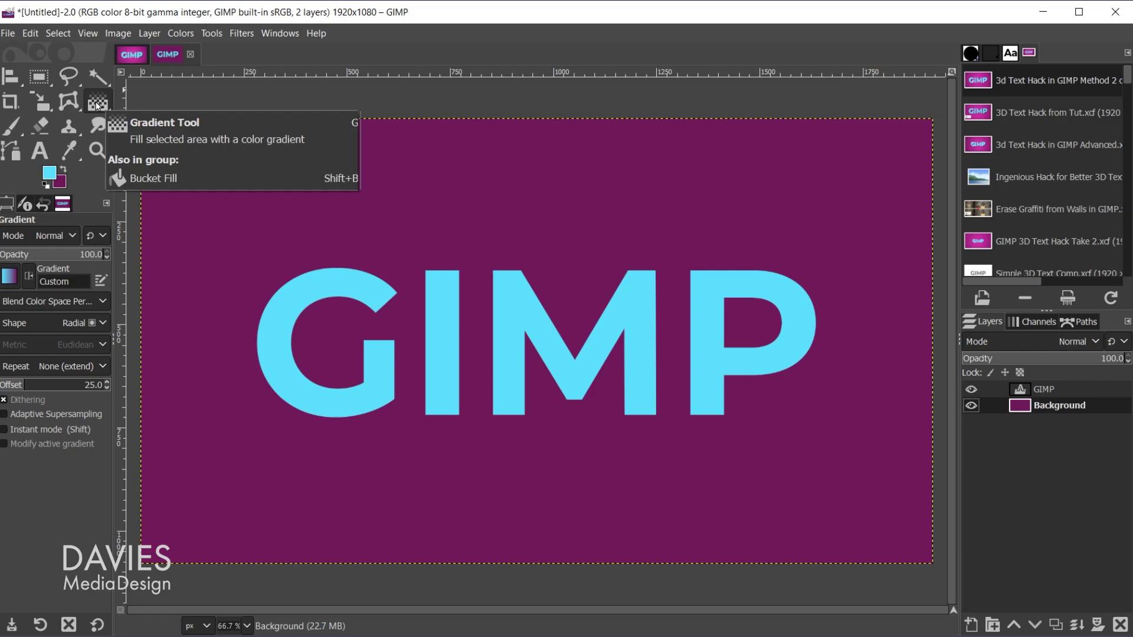
pyautogui.click(52, 175)
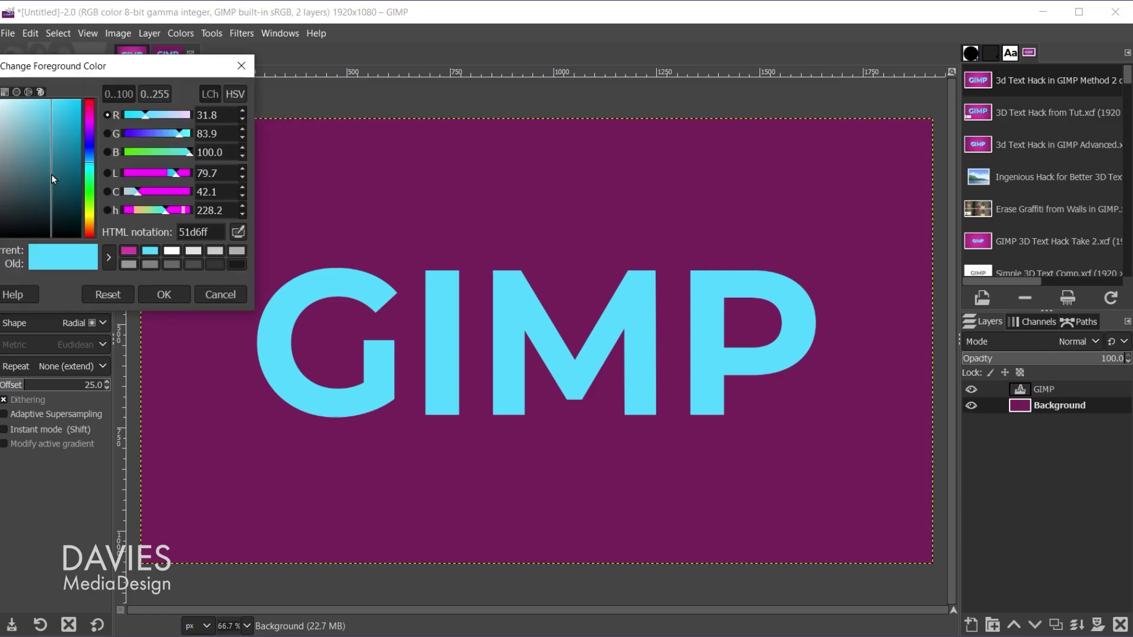
pyautogui.click(129, 254)
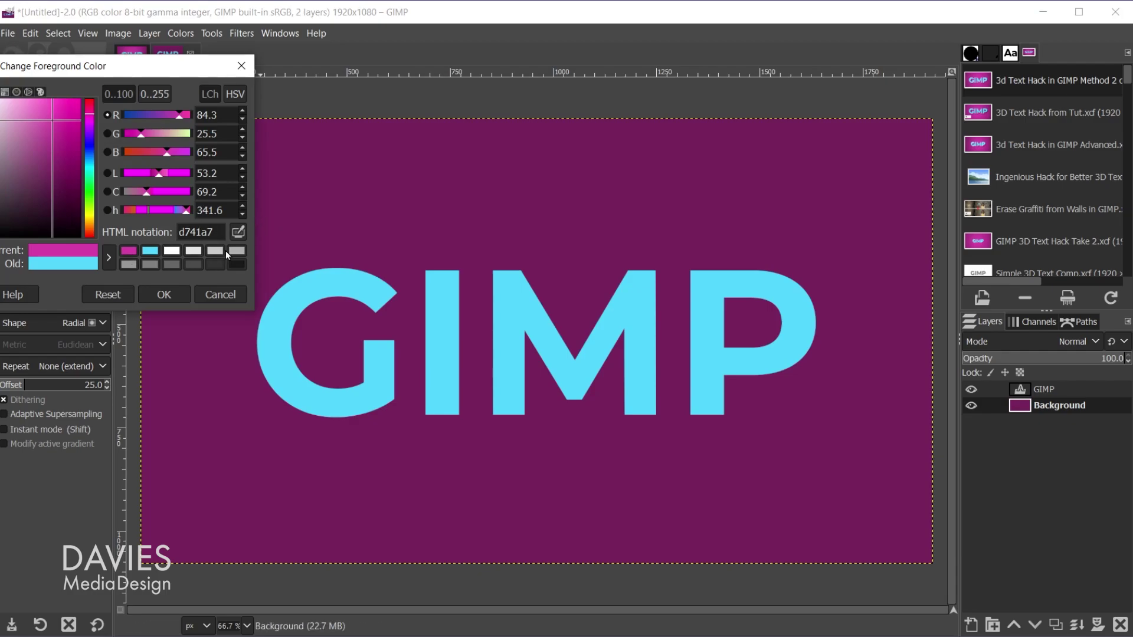
pyautogui.doubleClick(210, 232)
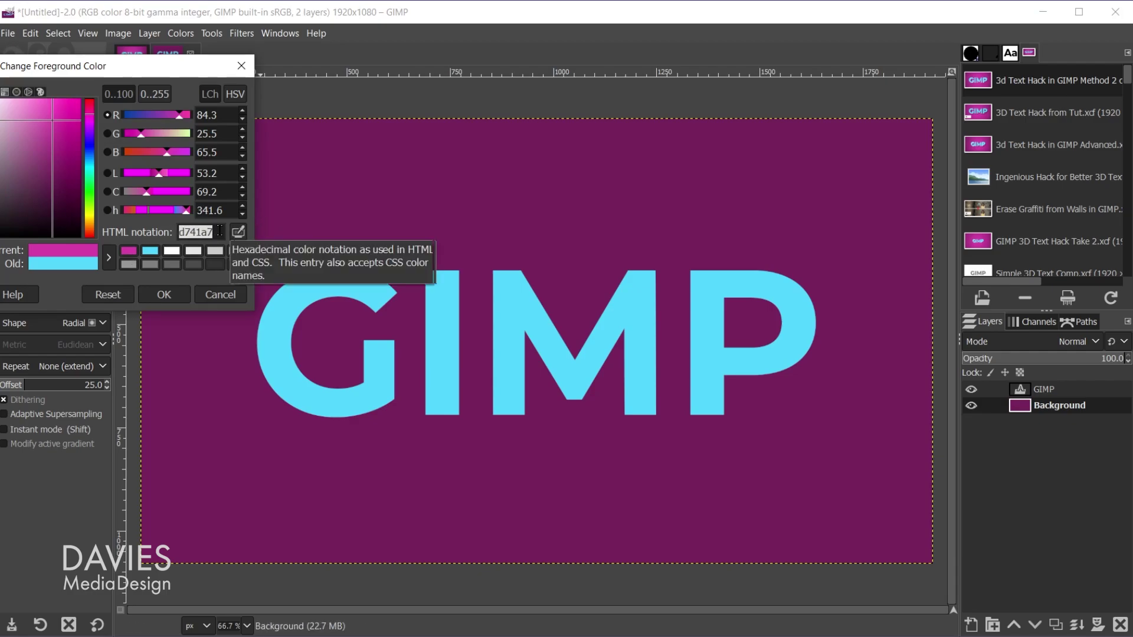
pyautogui.click(164, 294)
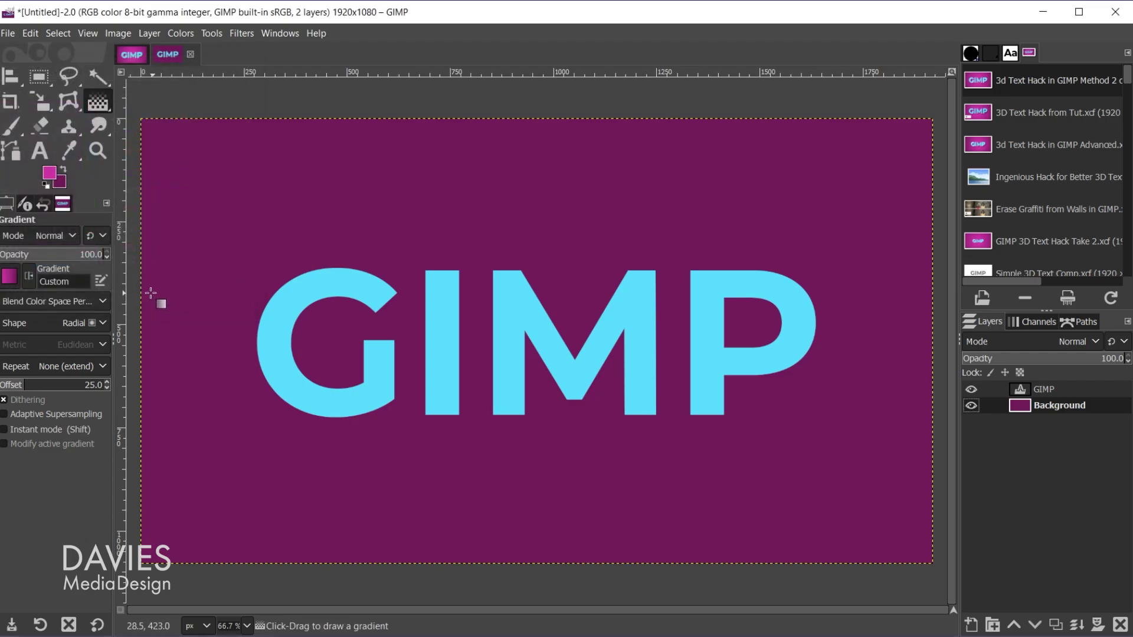
# Set the background color to 75235b by darkening the pink d741a7 to an HSV value of 45.7
pyautogui.click(59, 181)
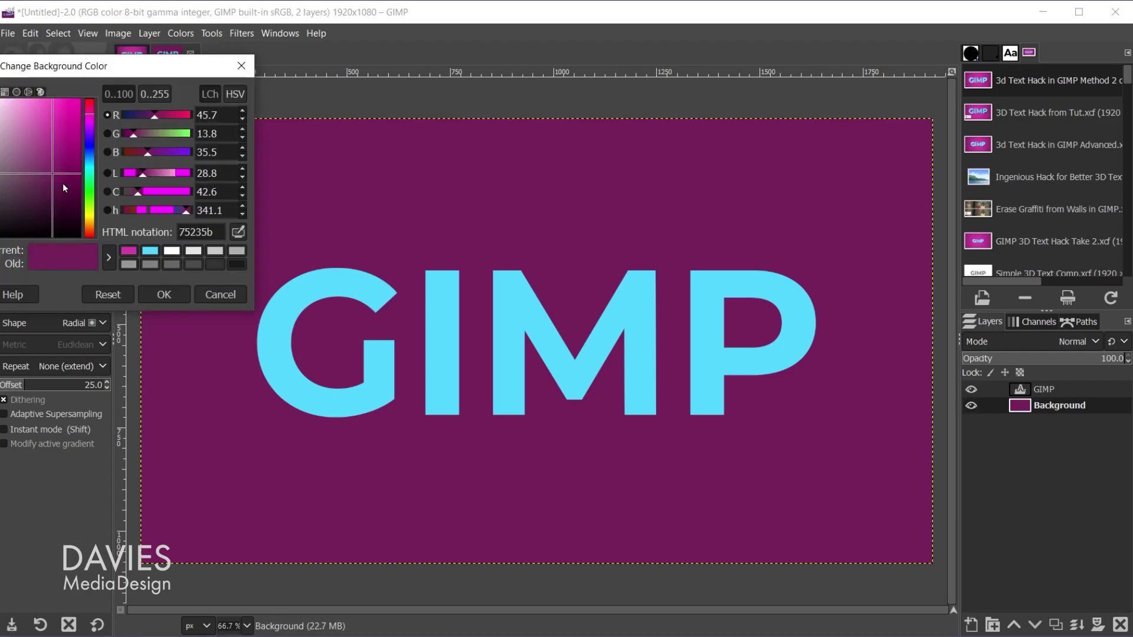
pyautogui.click(129, 251)
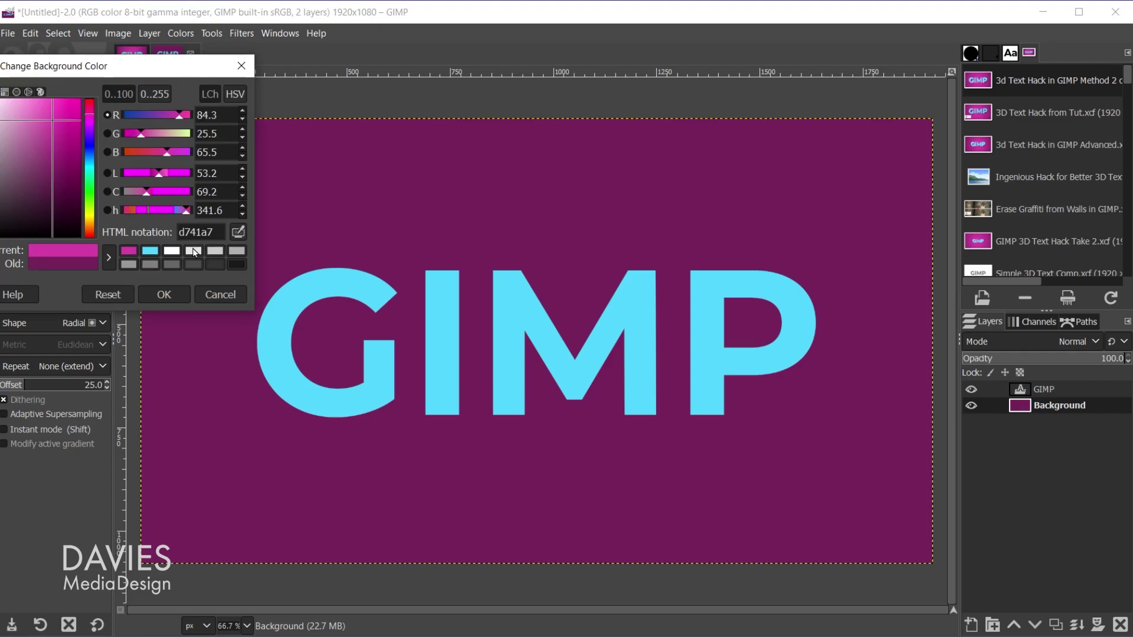
pyautogui.click(235, 95)
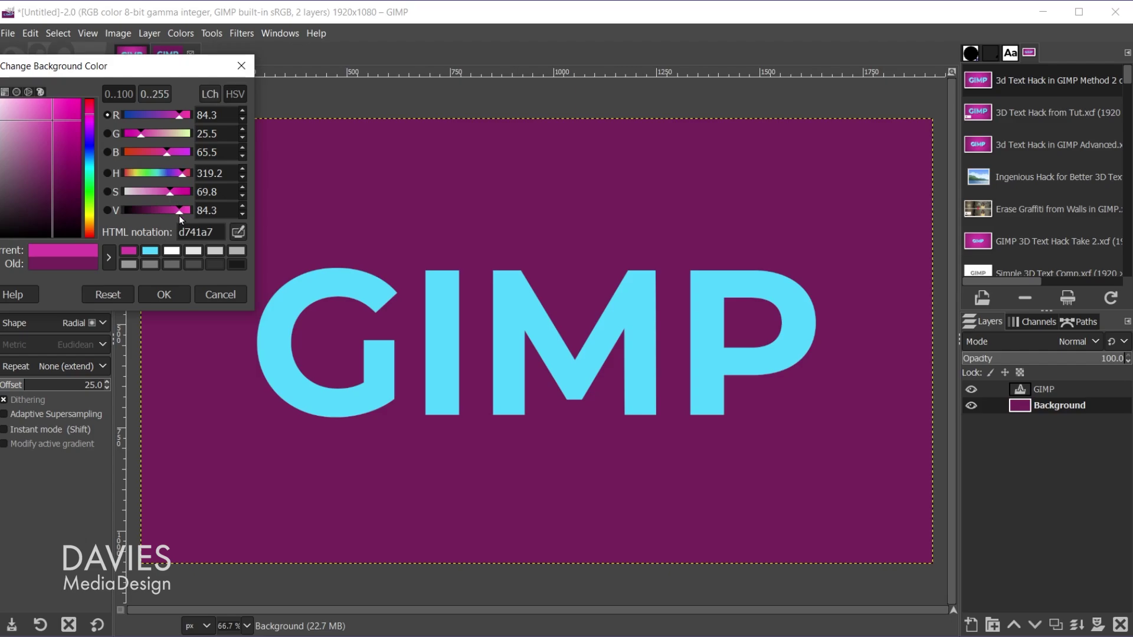
pyautogui.moveTo(178, 214); pyautogui.dragTo(135, 221)
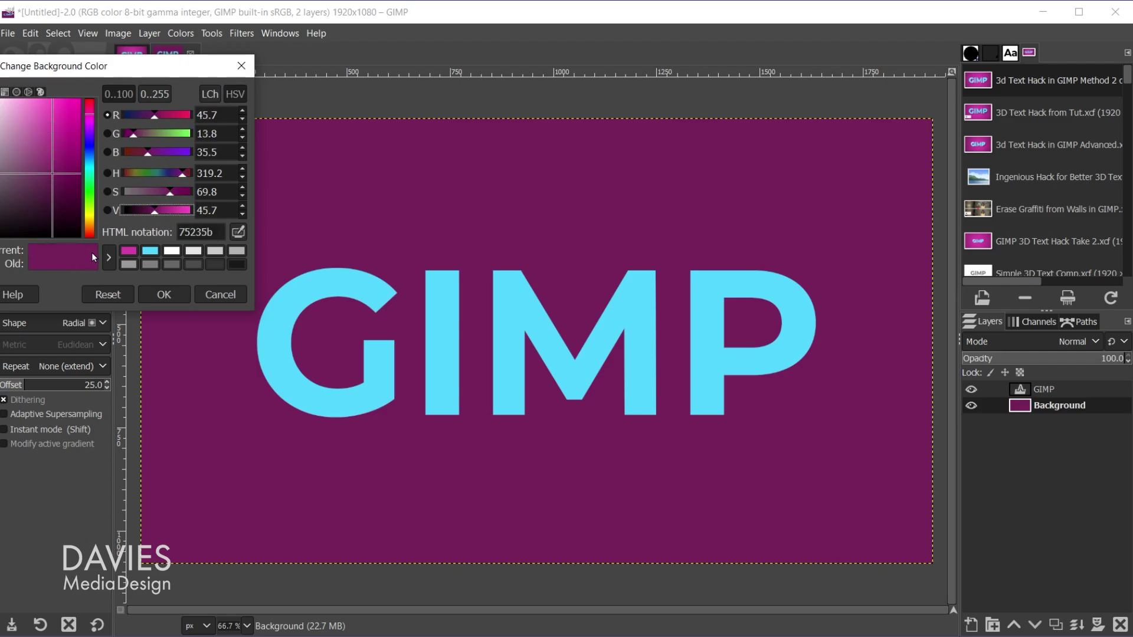
pyautogui.click(171, 290)
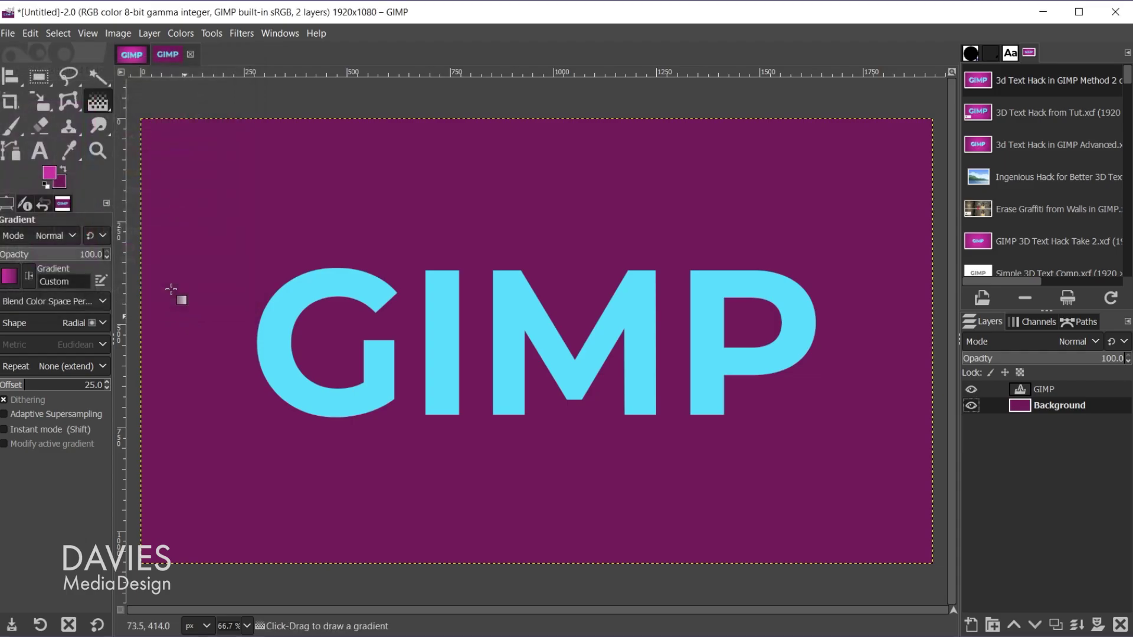
# Fill the Background layer with a radial FG to BG (RGB) gradient about 1132 px long, from near the image center to its lower-right corner
pyautogui.click(9, 276)
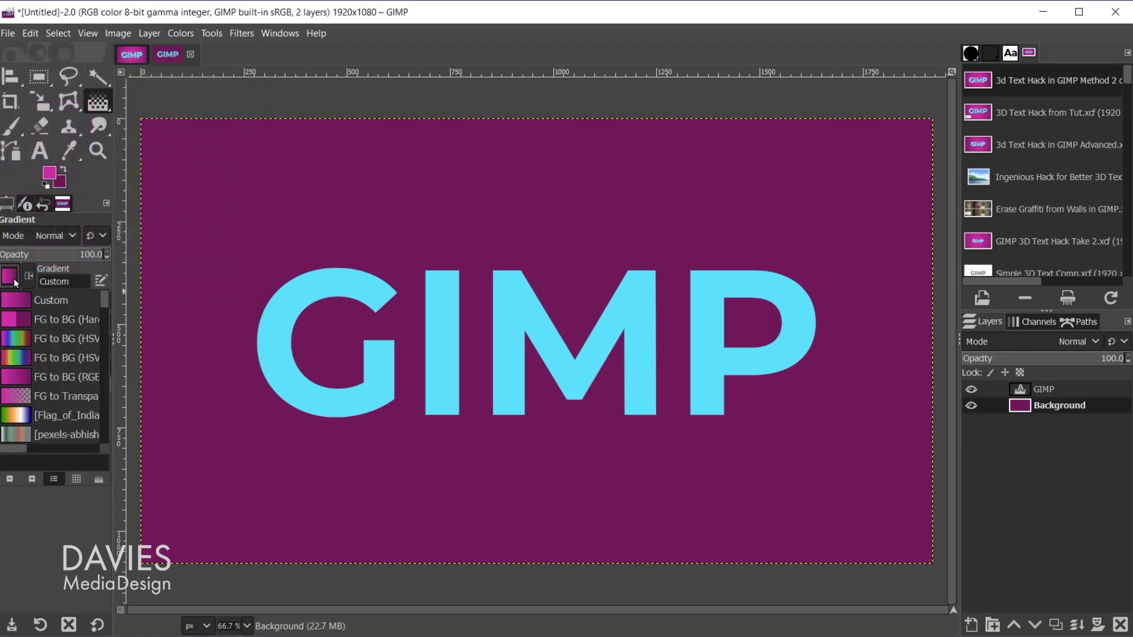
pyautogui.click(17, 379)
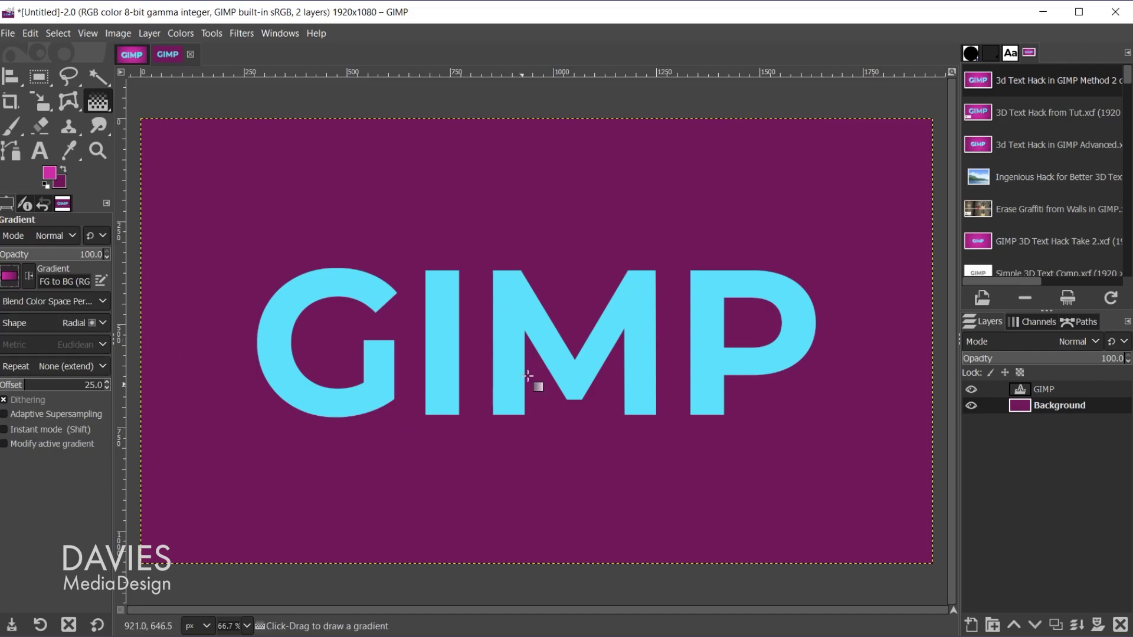
pyautogui.moveTo(521, 335); pyautogui.dragTo(929, 561)
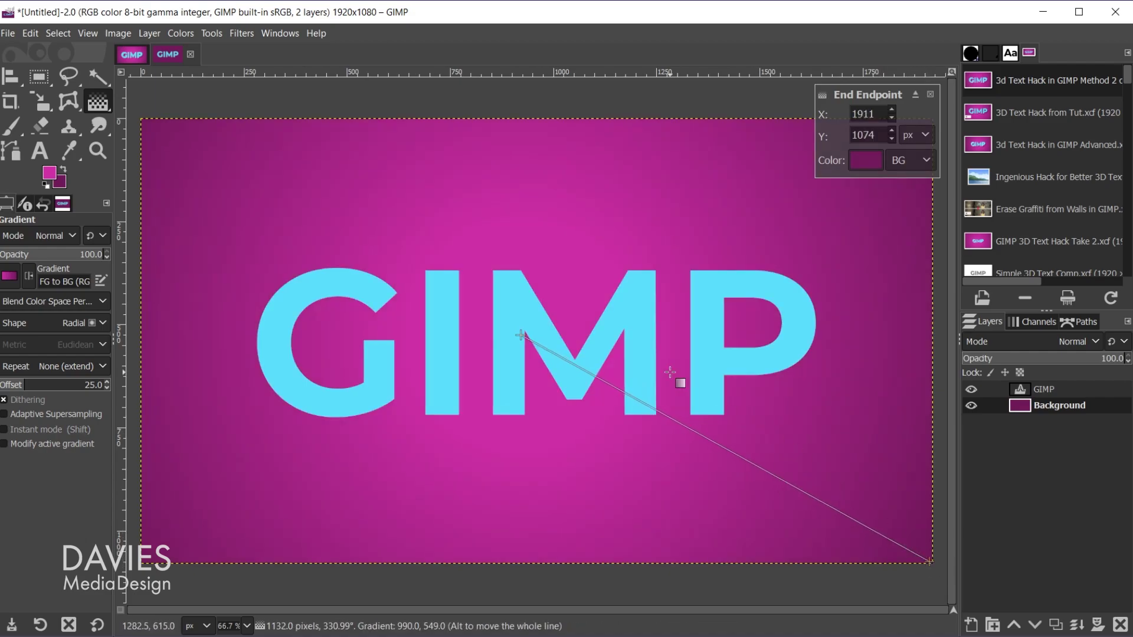
pyautogui.press('Return')
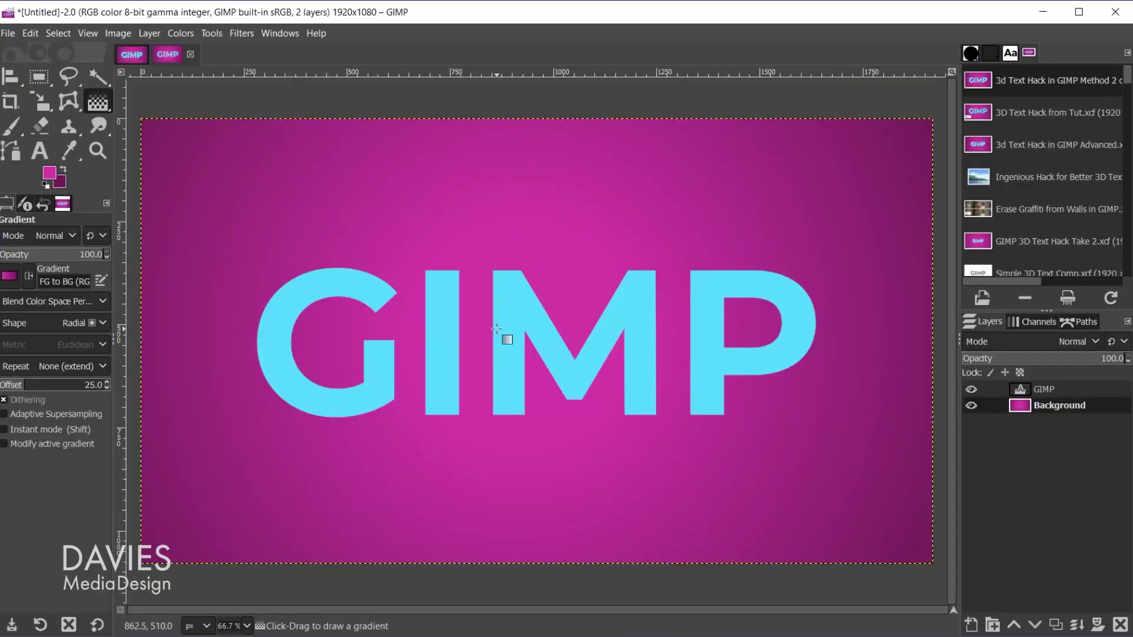
# Add a vertical guide at 50% of the image width
pyautogui.click(119, 33)
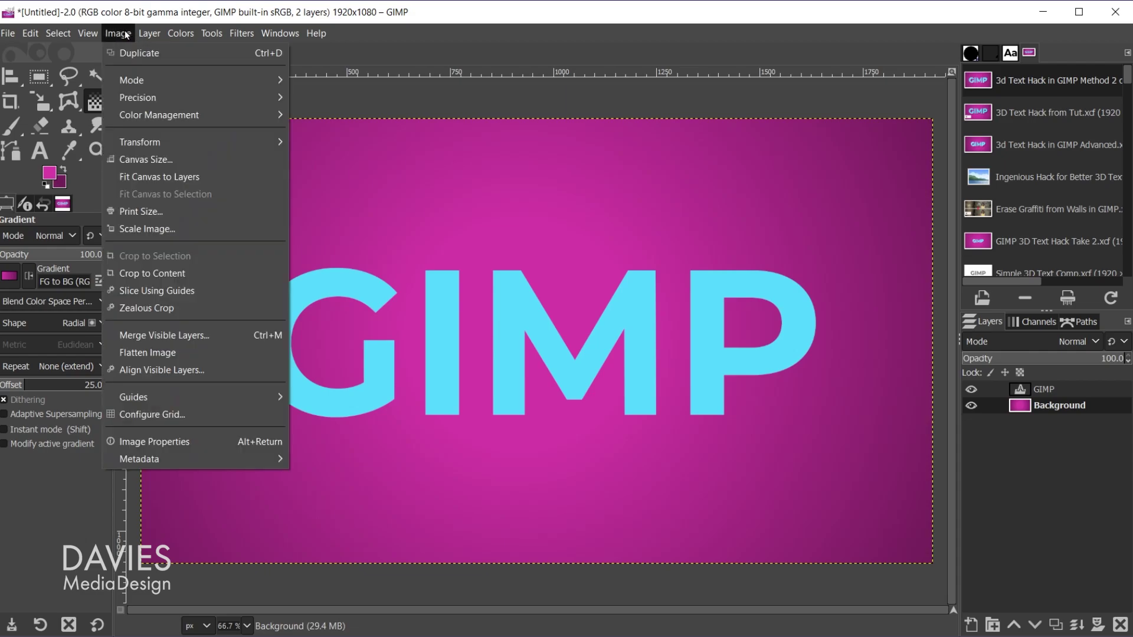
pyautogui.moveTo(207, 401)
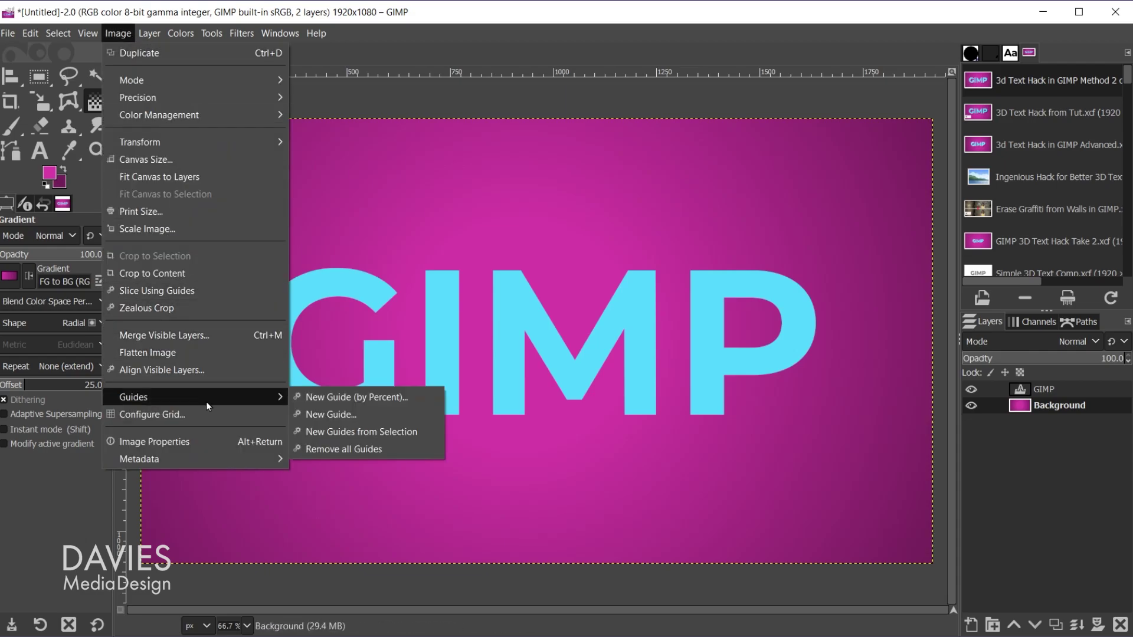
pyautogui.click(331, 397)
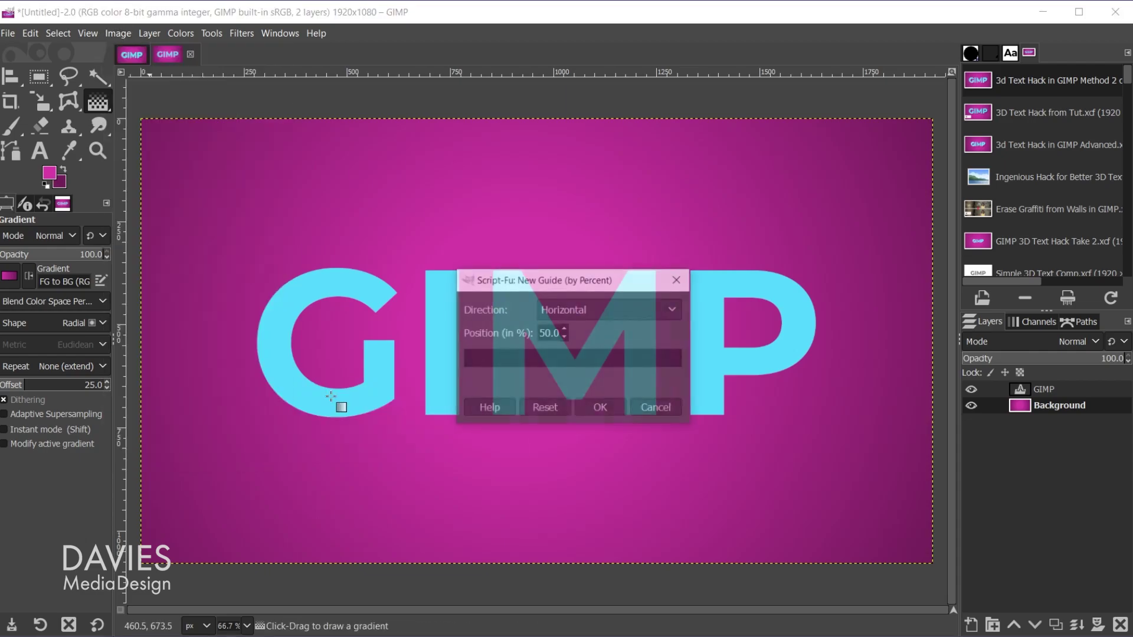
pyautogui.click(607, 309)
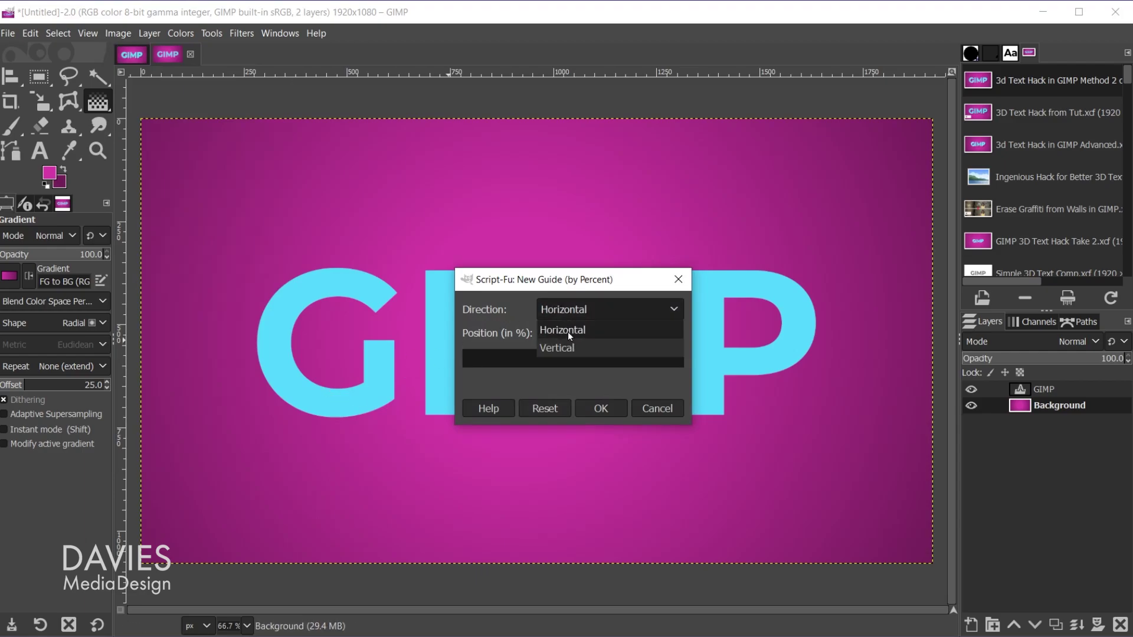
pyautogui.click(568, 350)
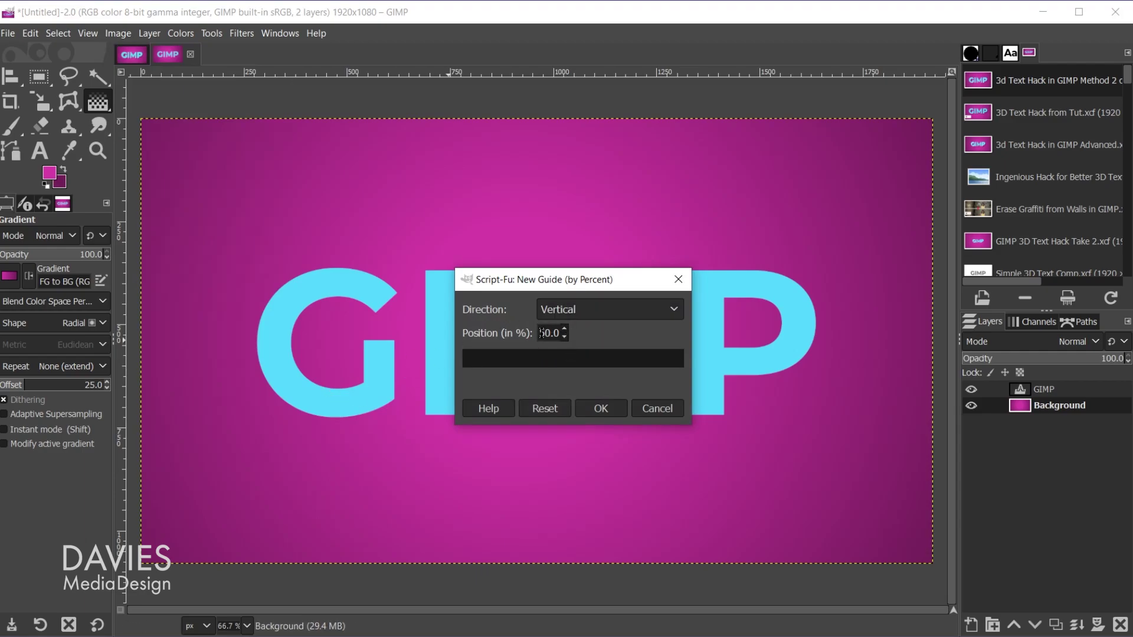
pyautogui.click(592, 409)
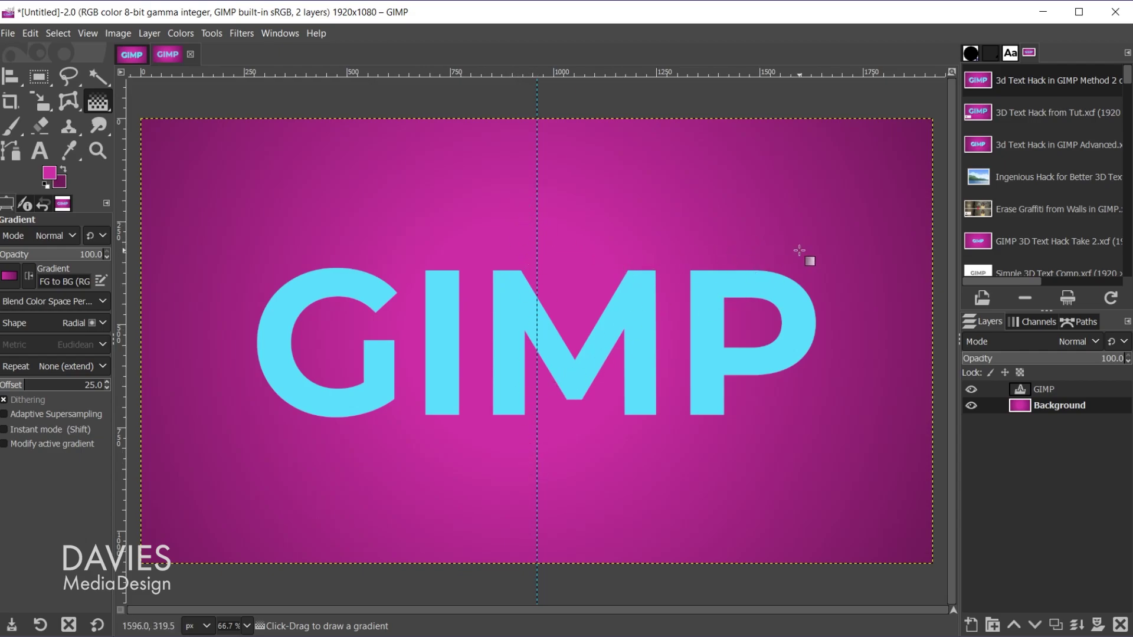
# Switch to the finished 3D text image to examine its letters as a reference
pyautogui.click(130, 53)
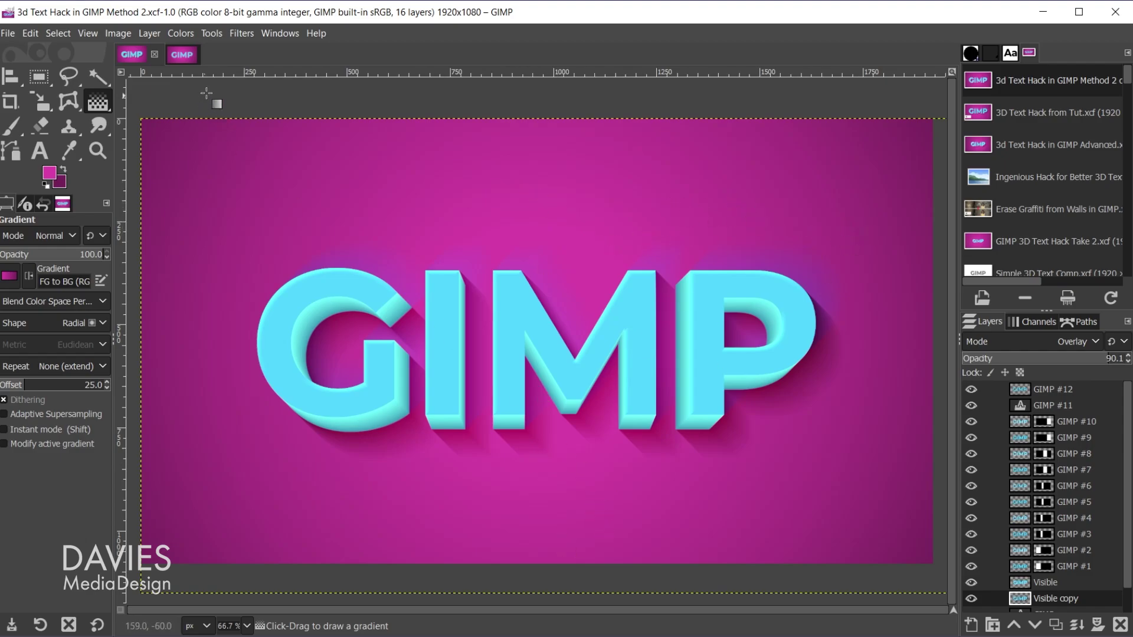
# Return to the untitled working image, duplicate the GIMP text layer ten times, and hide the original GIMP layer
pyautogui.click(180, 55)
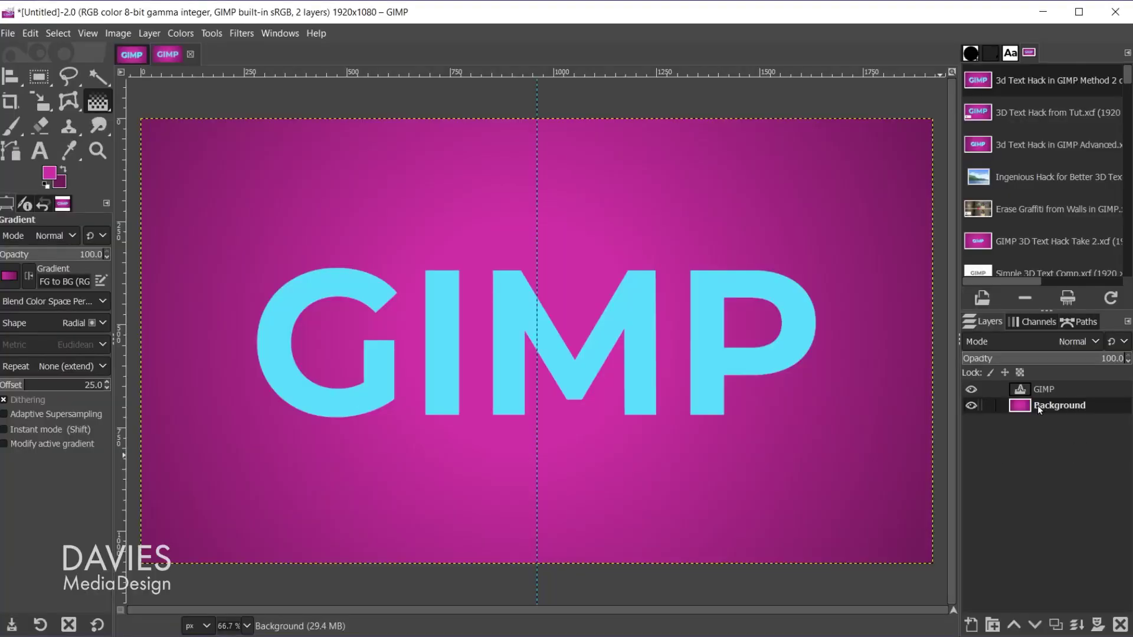
pyautogui.click(1044, 389)
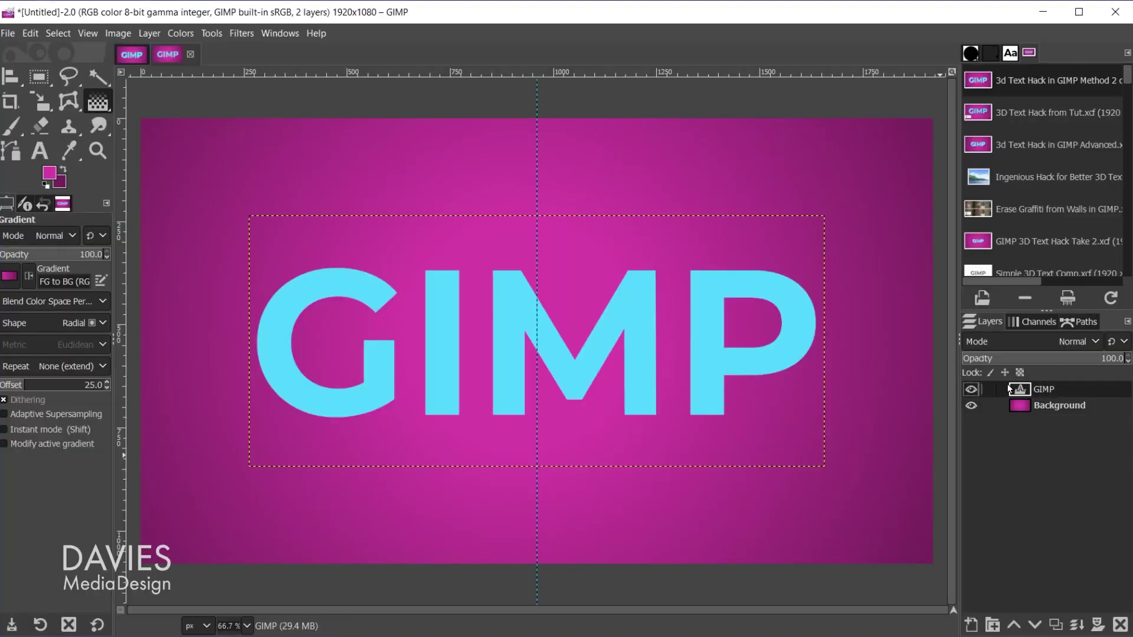
pyautogui.click(1055, 624)
pyautogui.click(1055, 624)
pyautogui.click(1055, 624)
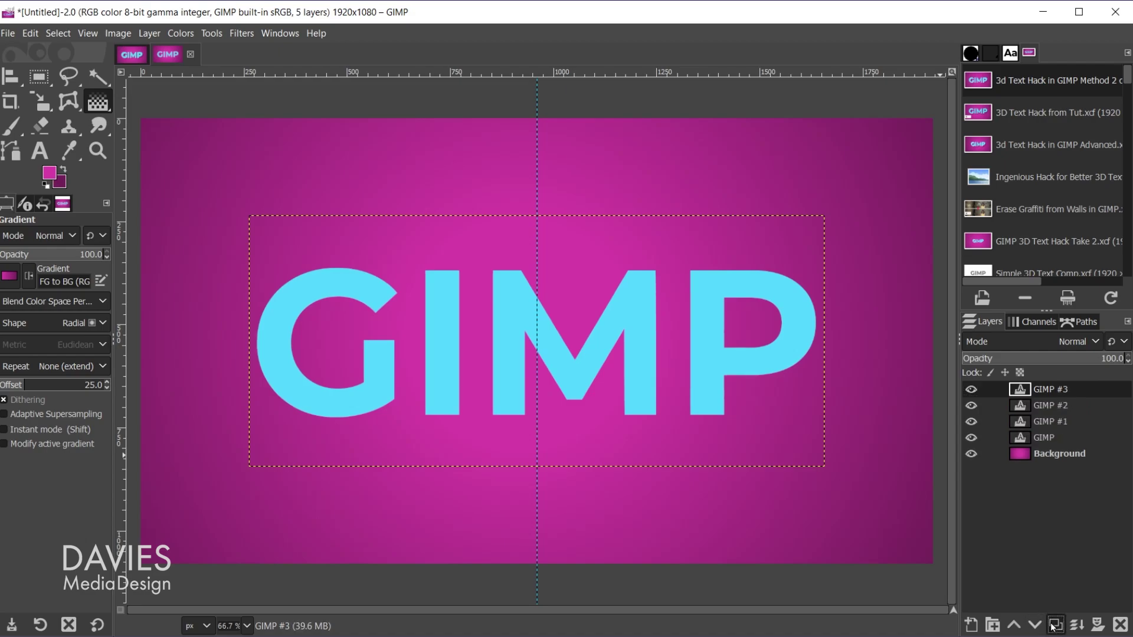
pyautogui.click(1054, 624)
pyautogui.click(1055, 624)
pyautogui.click(1055, 625)
pyautogui.click(1055, 624)
pyautogui.click(1055, 625)
pyautogui.click(1055, 624)
pyautogui.click(1055, 625)
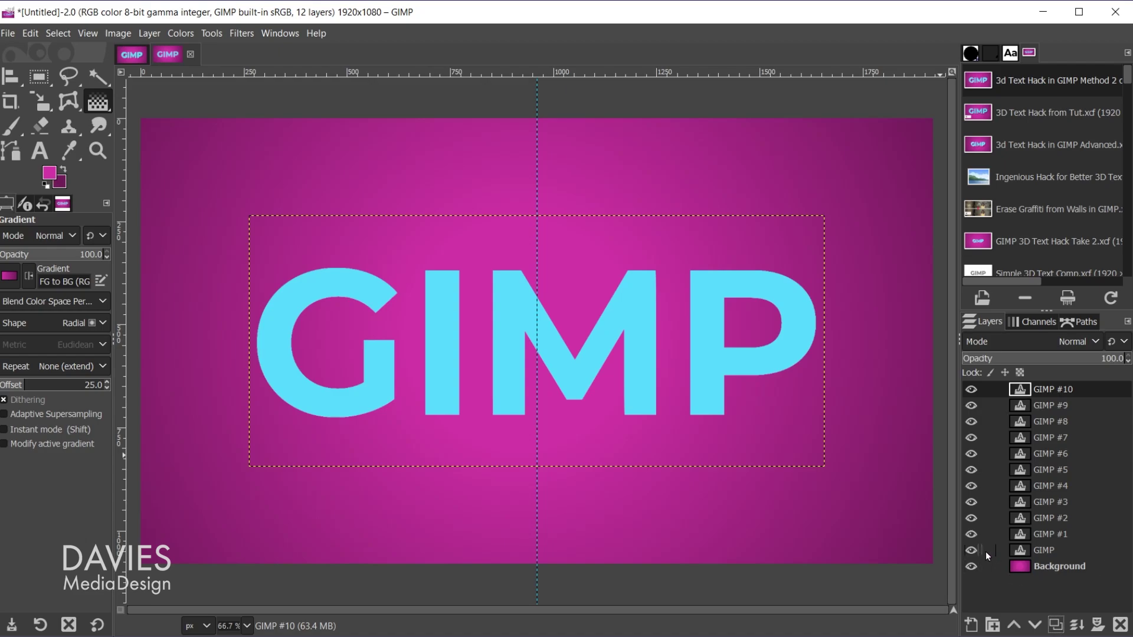
pyautogui.click(969, 550)
# Start a Long Shadow filter on the GIMP #1 layer with a Finite style and a length of 50
pyautogui.click(1025, 533)
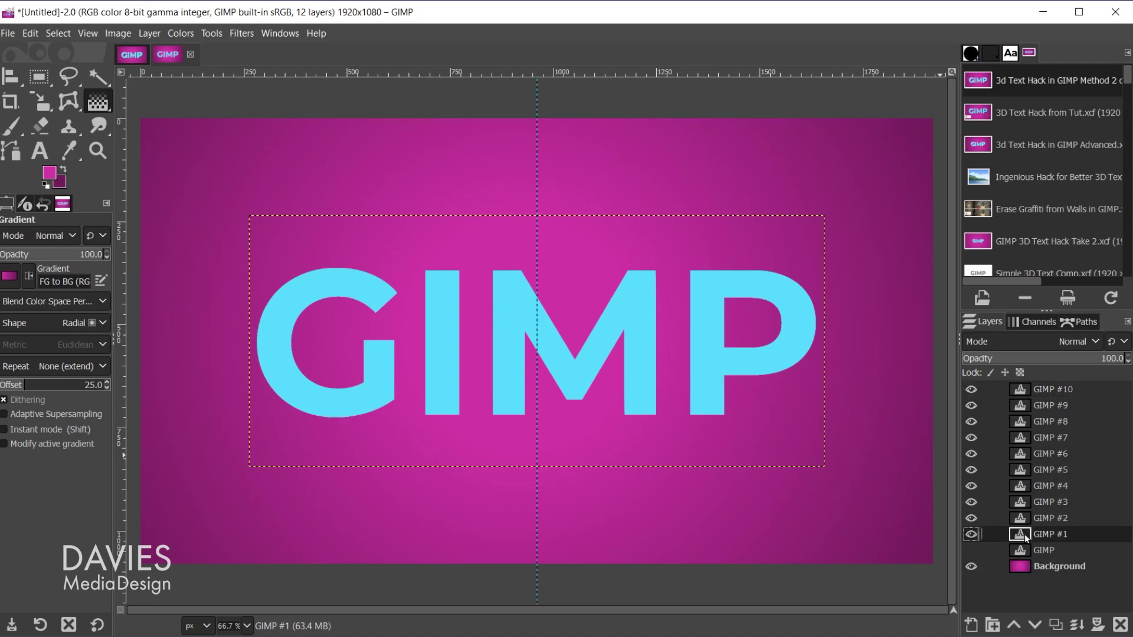
pyautogui.press('q')
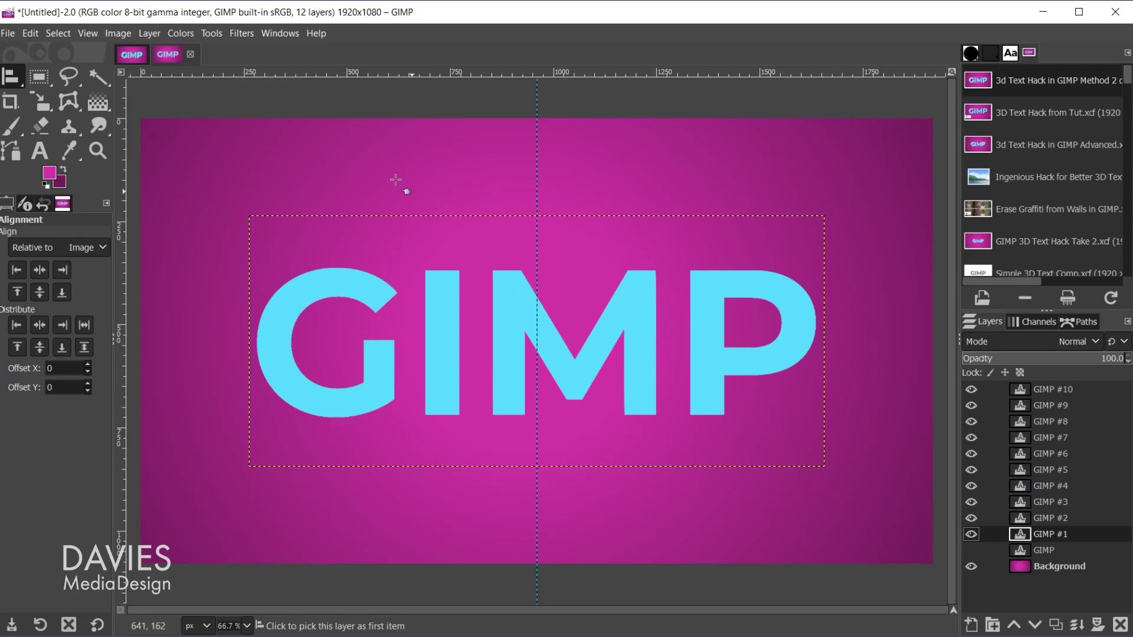
pyautogui.click(243, 34)
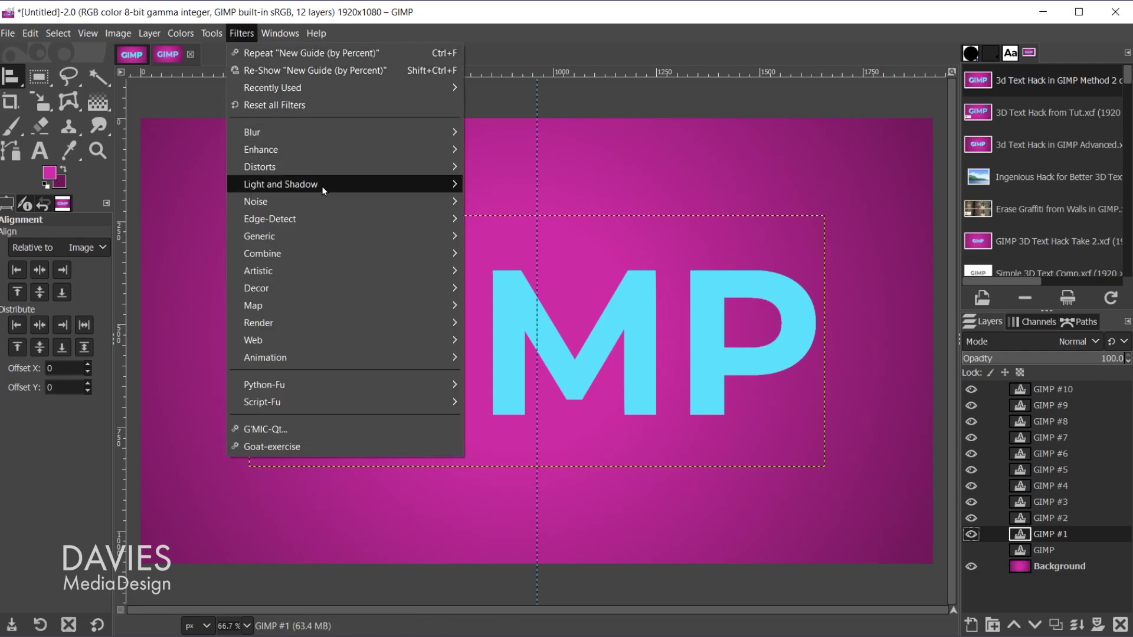
pyautogui.moveTo(322, 189)
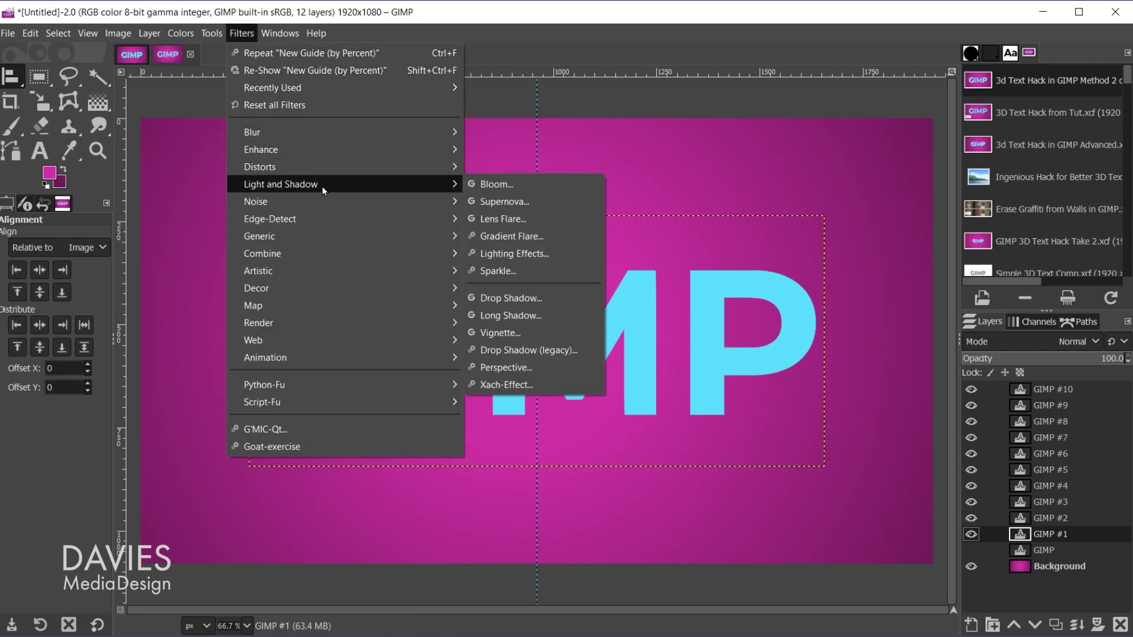
pyautogui.click(557, 315)
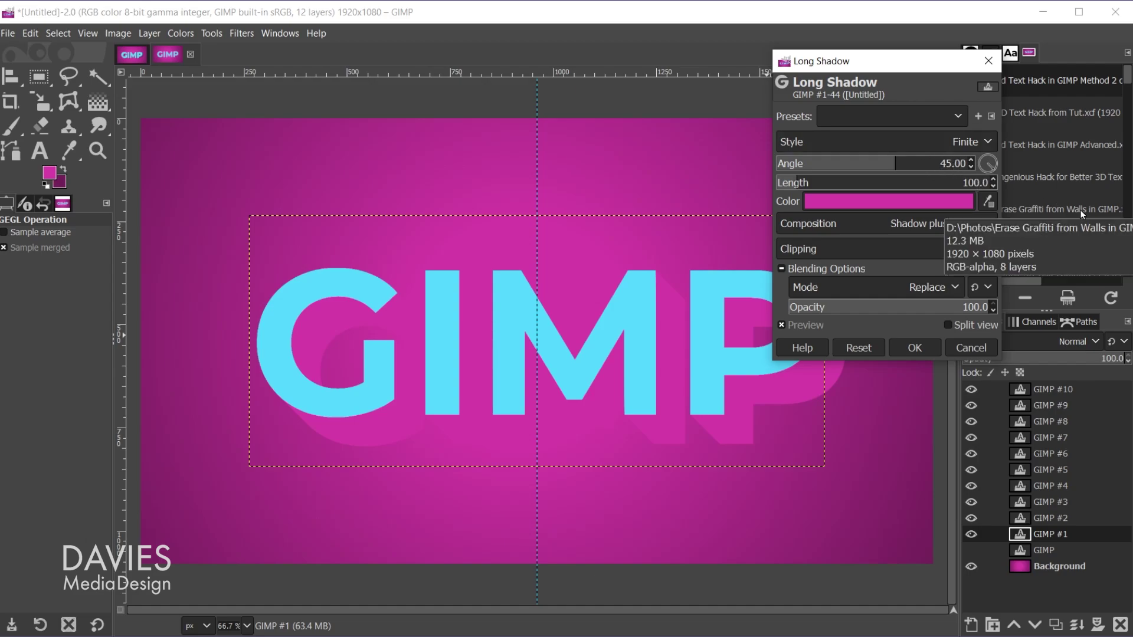
pyautogui.press('BackSpace')
pyautogui.press('BackSpace')
pyautogui.write('5')
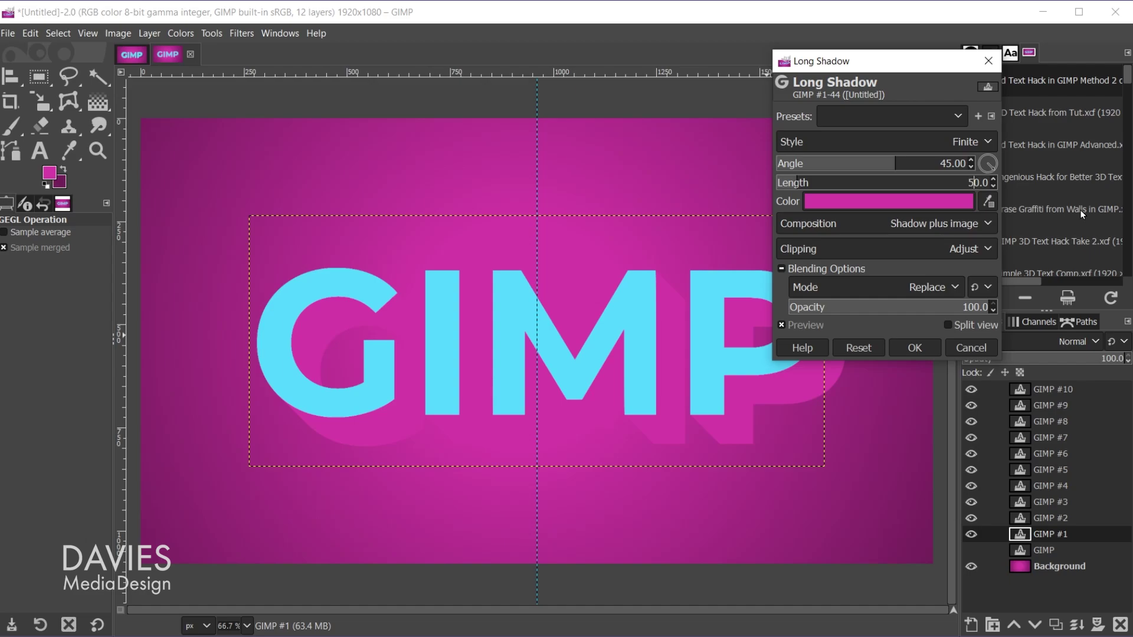
pyautogui.press('Tab')
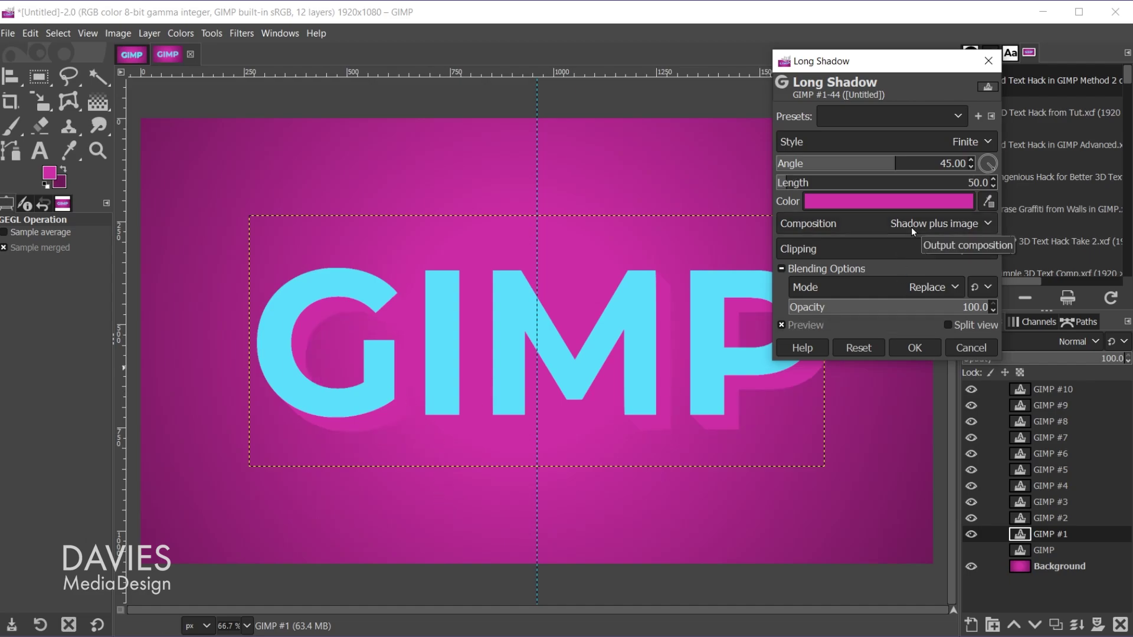
# Color the GIMP #1 shadow 318099 by darkening the light blue 51d6ff to HSV value 60, save that color to the color history, and apply the filter
pyautogui.click(915, 198)
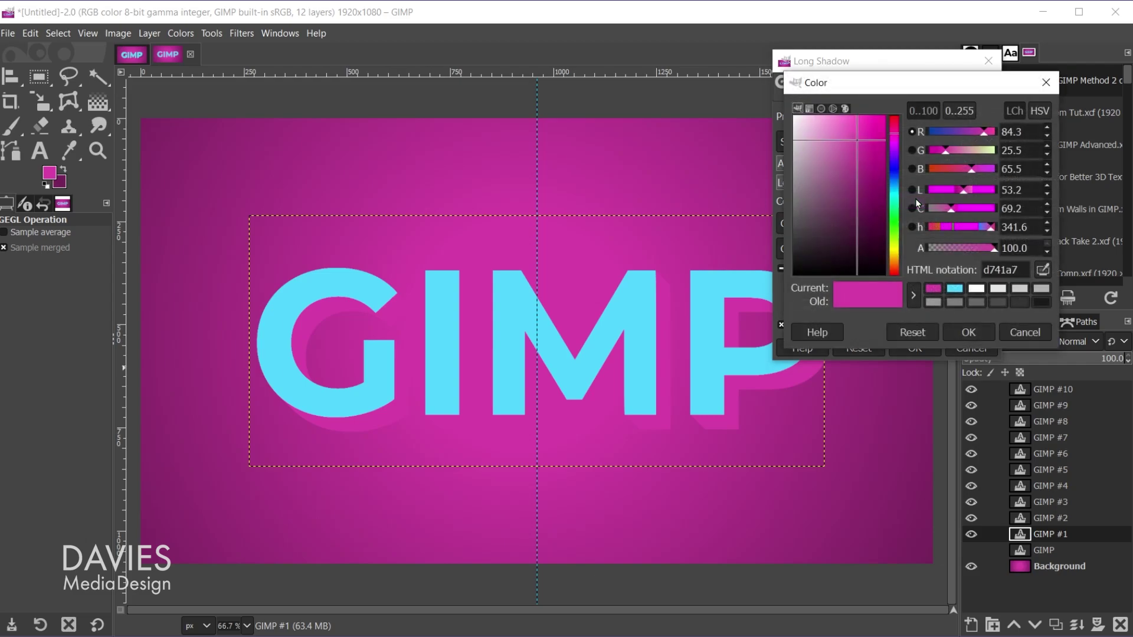
pyautogui.click(955, 289)
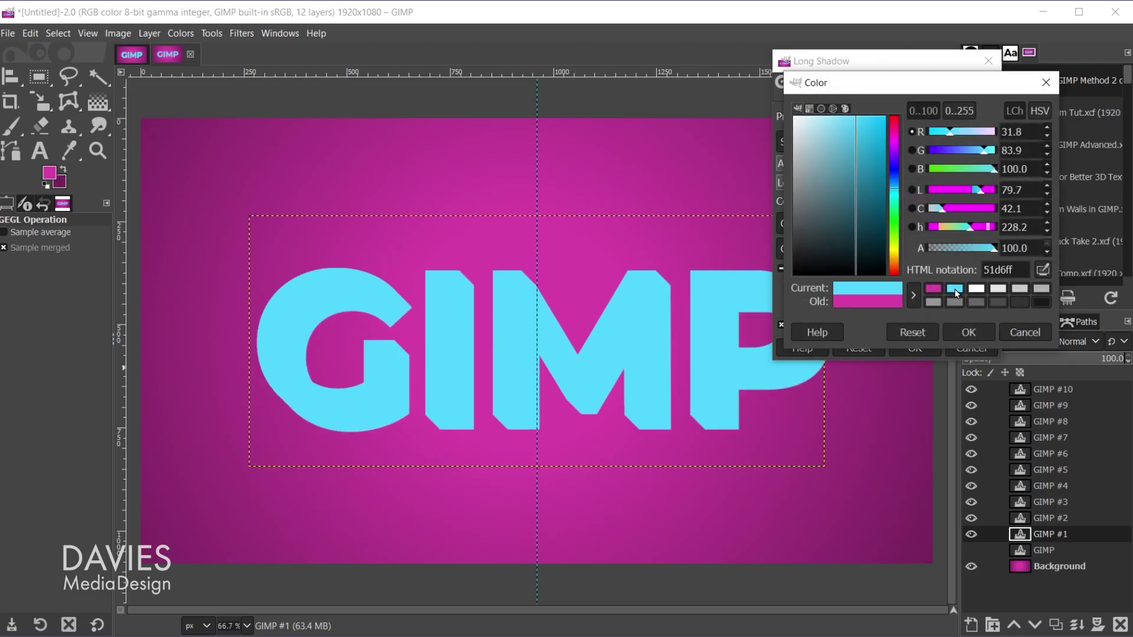
pyautogui.click(1040, 112)
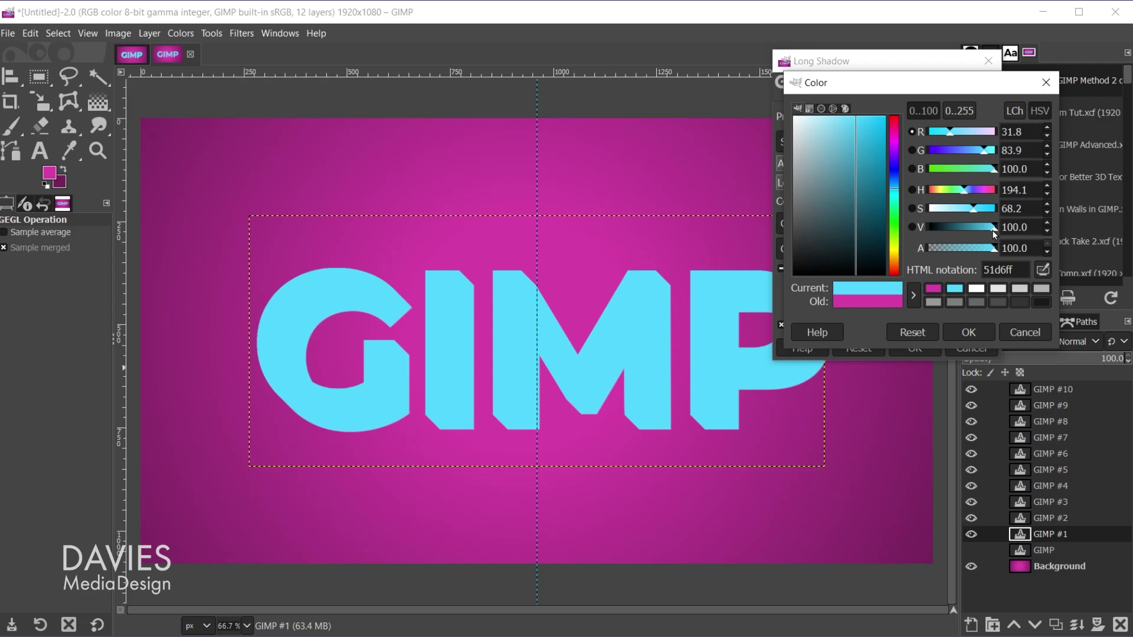
pyautogui.moveTo(989, 232); pyautogui.dragTo(968, 231)
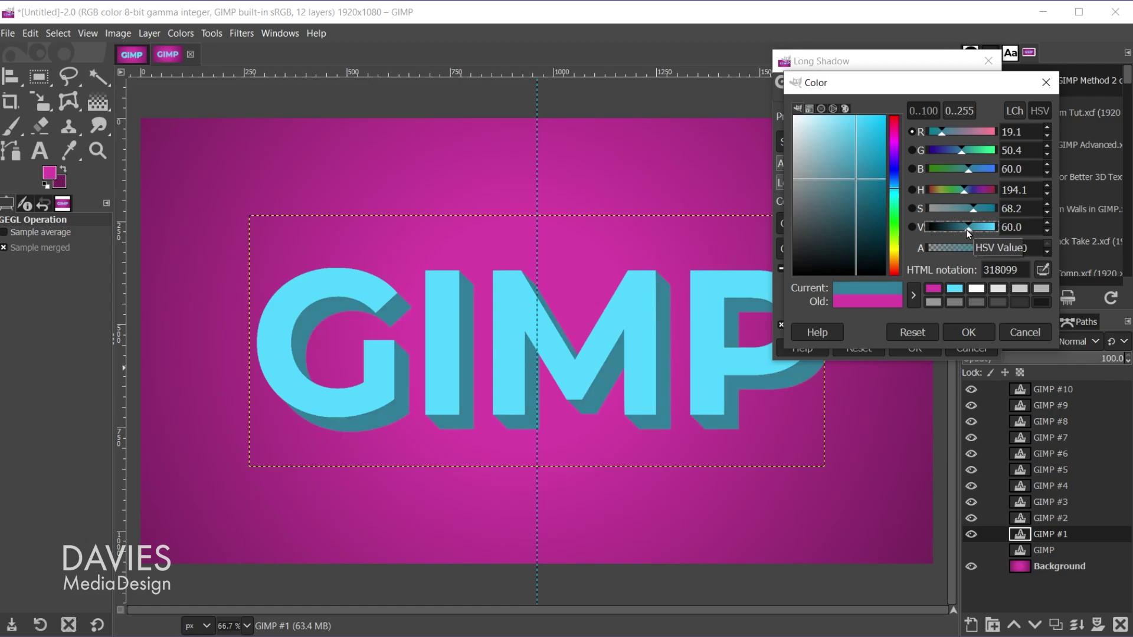
pyautogui.click(915, 299)
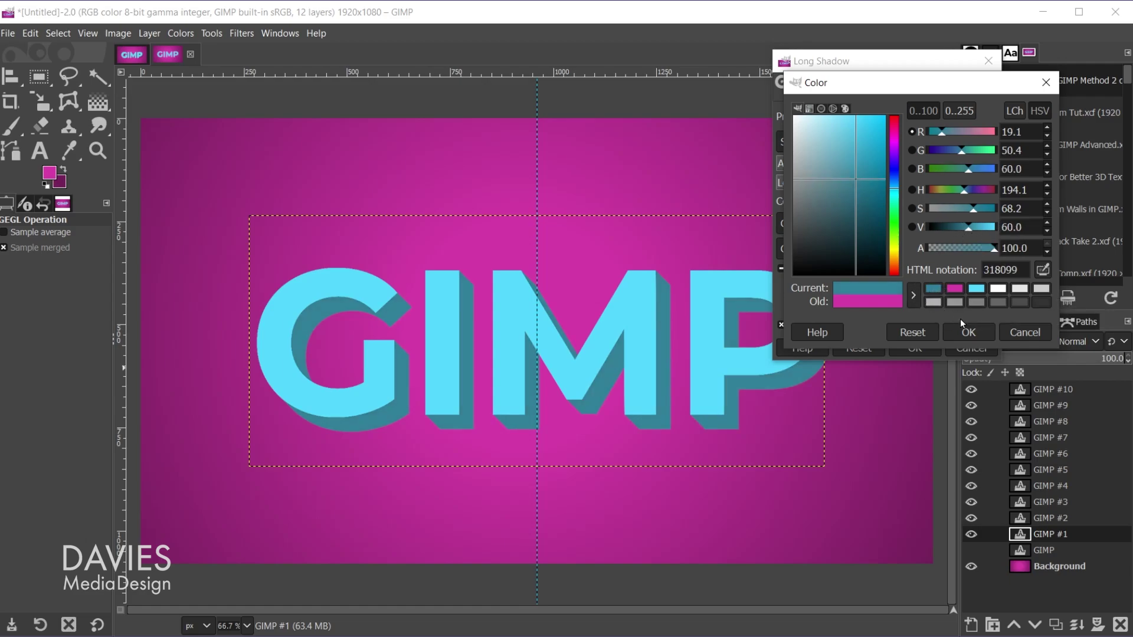
pyautogui.click(983, 335)
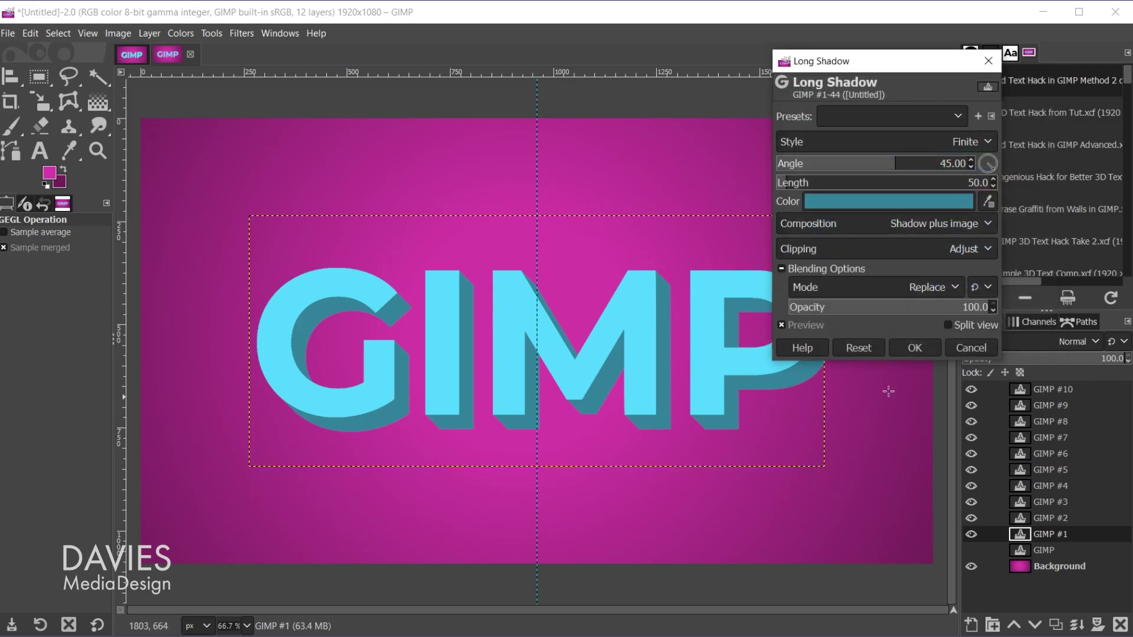
pyautogui.click(915, 350)
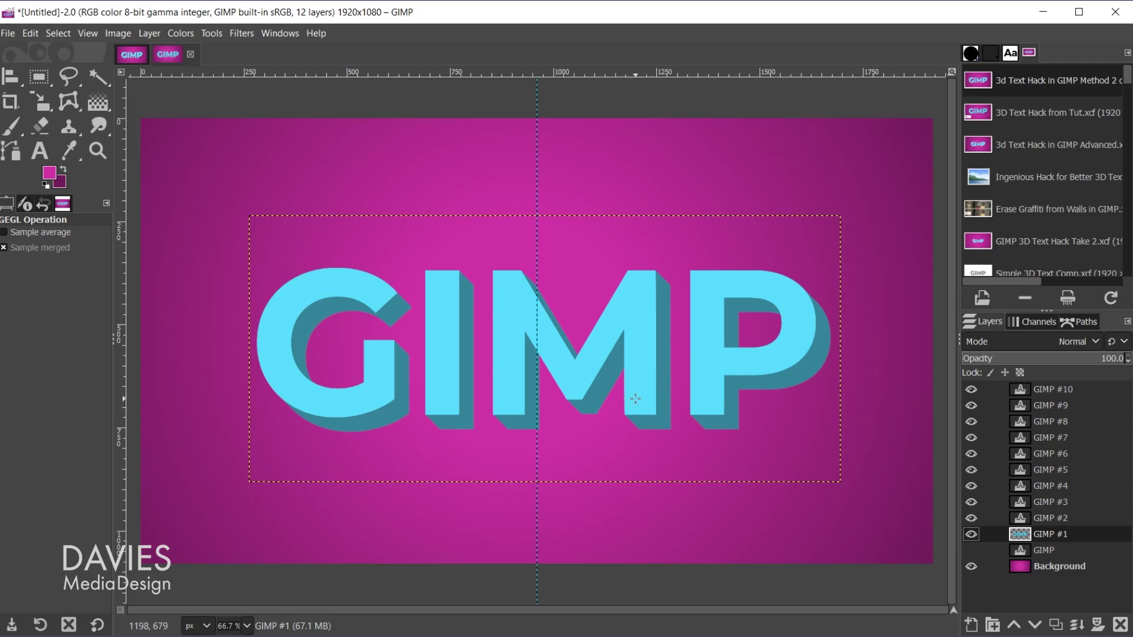
# Start a Long Shadow on the GIMP #2 layer with the Fading (fixed length) style and a length of 50
pyautogui.click(1026, 522)
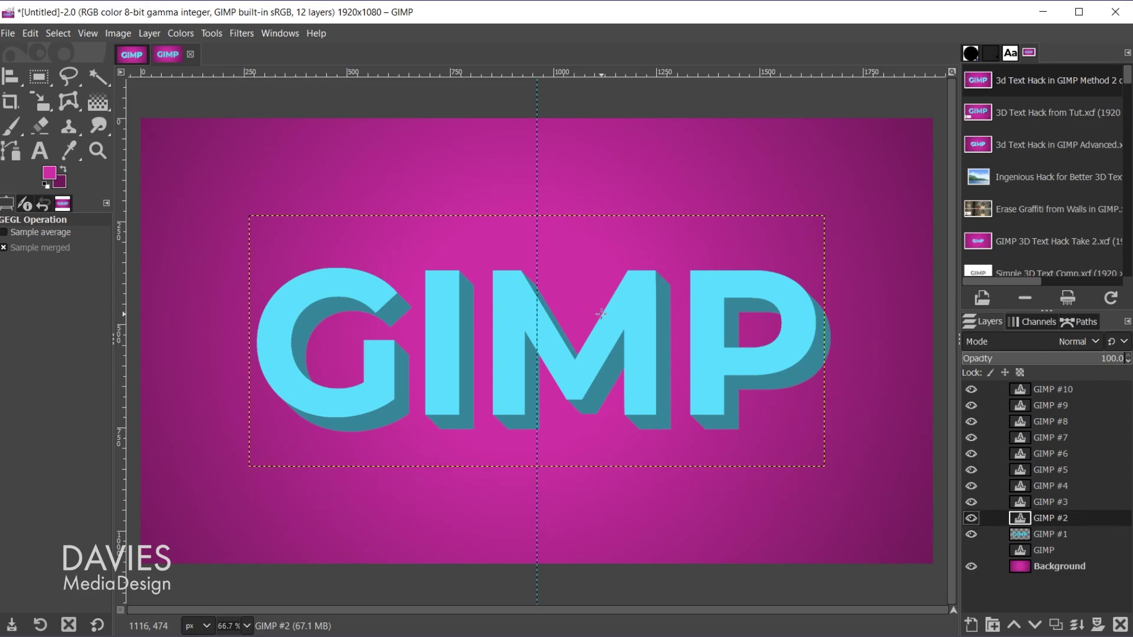
pyautogui.hotkey('ctrl', 'shift', 'f')
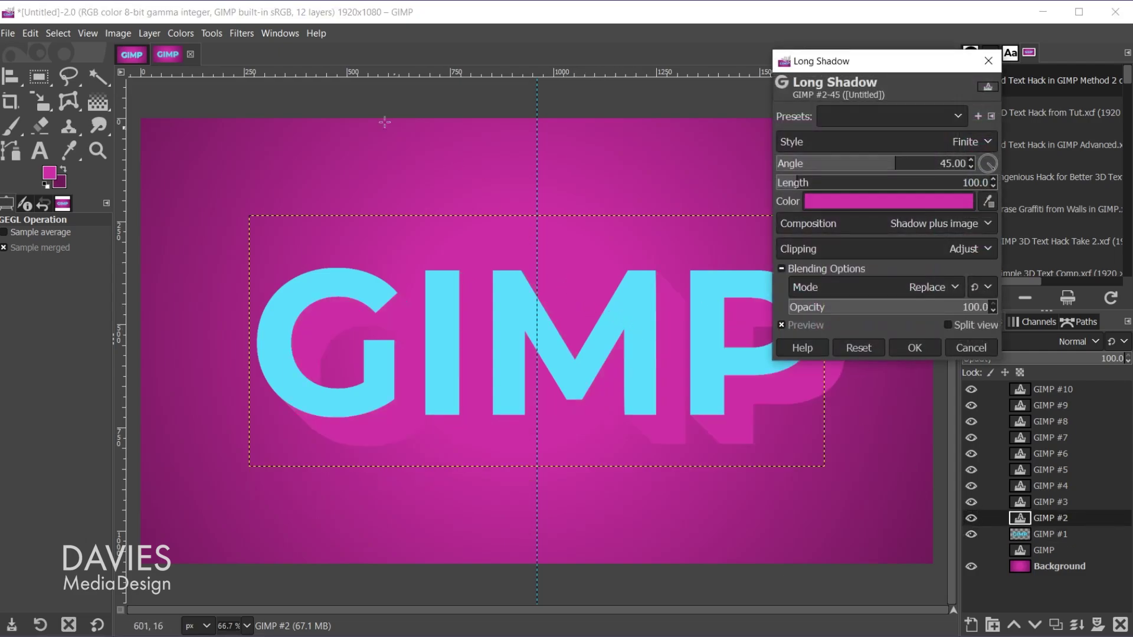
pyautogui.click(235, 31)
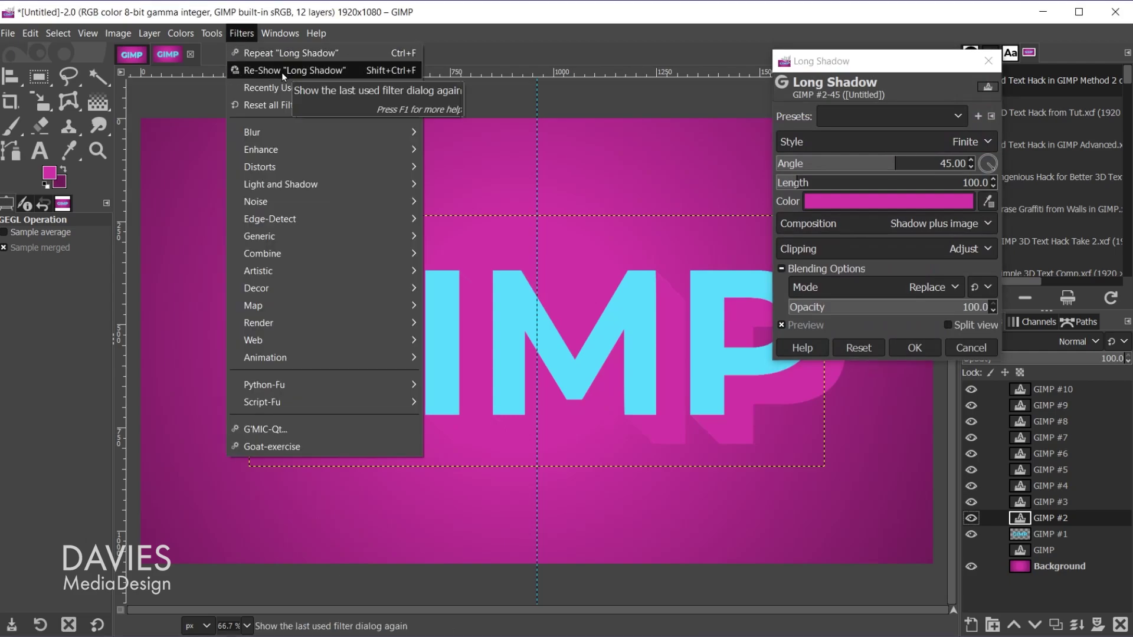
pyautogui.click(862, 70)
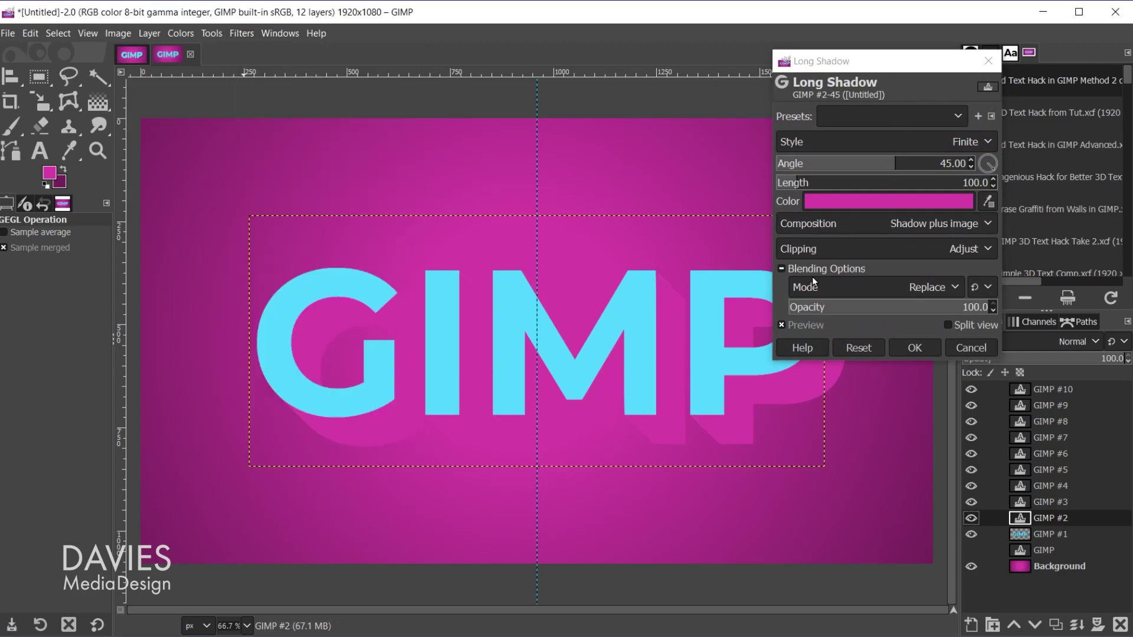
pyautogui.click(915, 137)
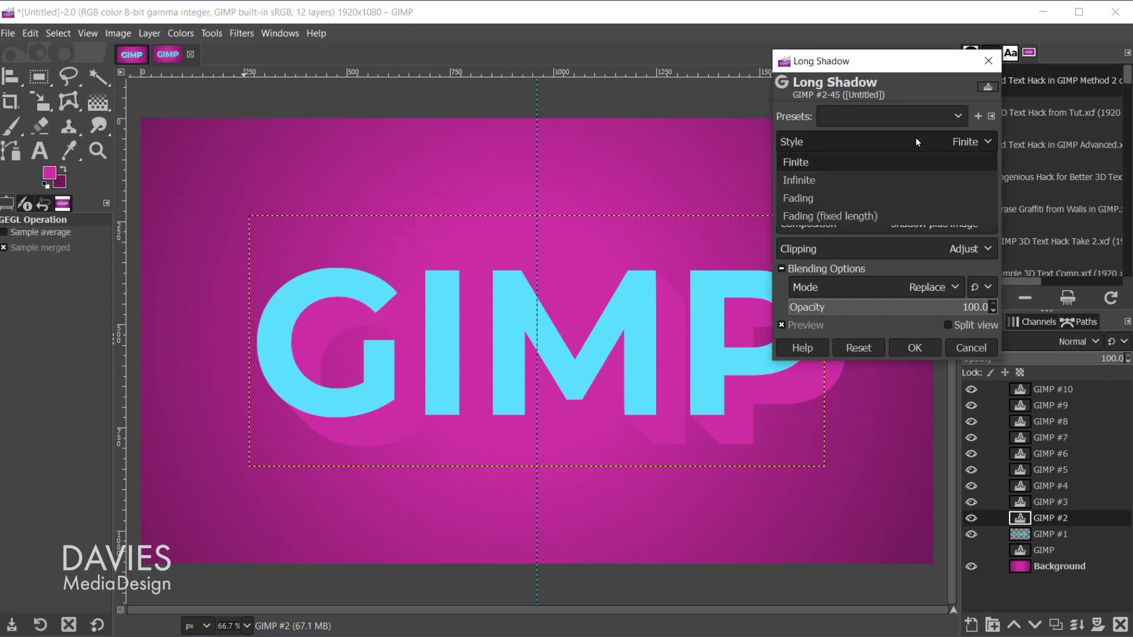
pyautogui.click(925, 222)
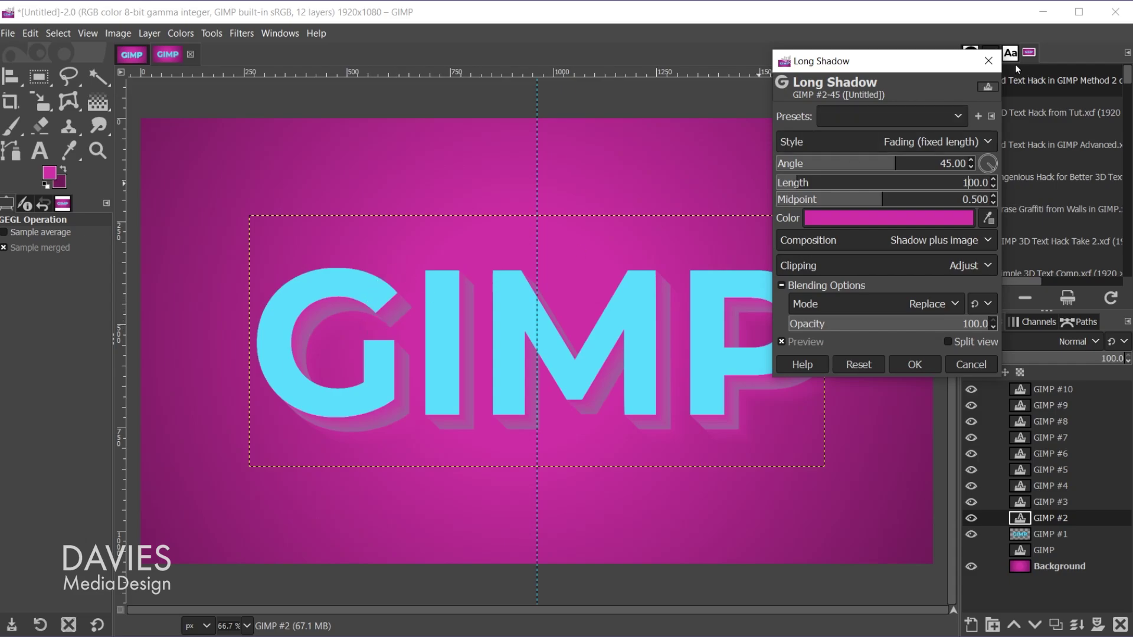
pyautogui.press('BackSpace')
pyautogui.press('Delete')
pyautogui.write('5')
# Change the GIMP #2 shadow color to white and apply the Long Shadow filter
pyautogui.click(925, 221)
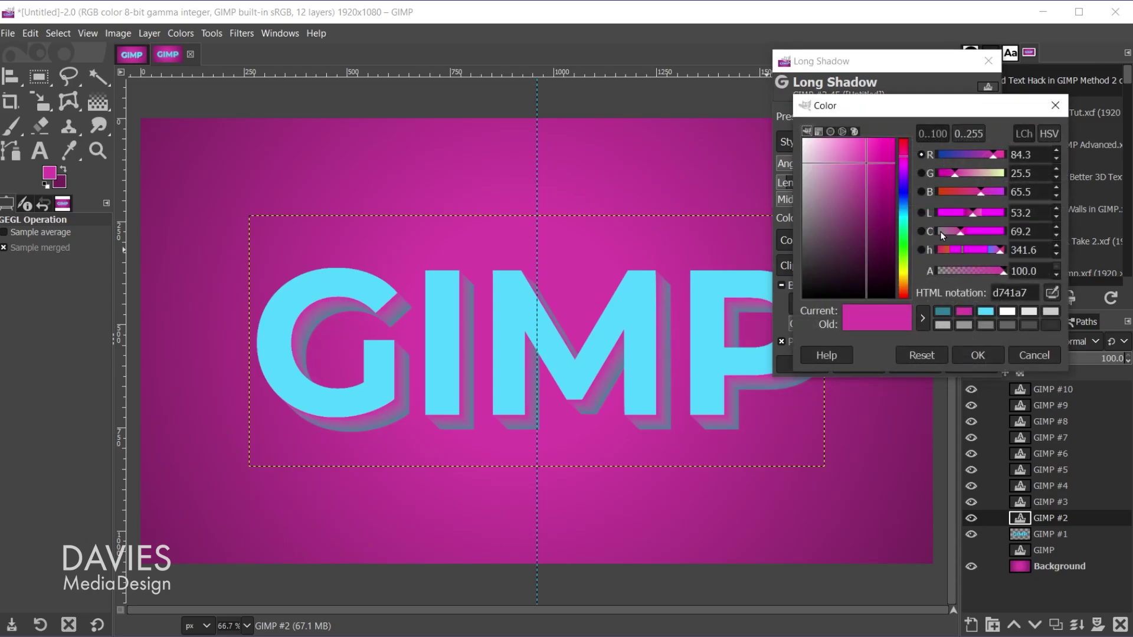
pyautogui.moveTo(853, 182); pyautogui.dragTo(764, 114)
pyautogui.click(978, 355)
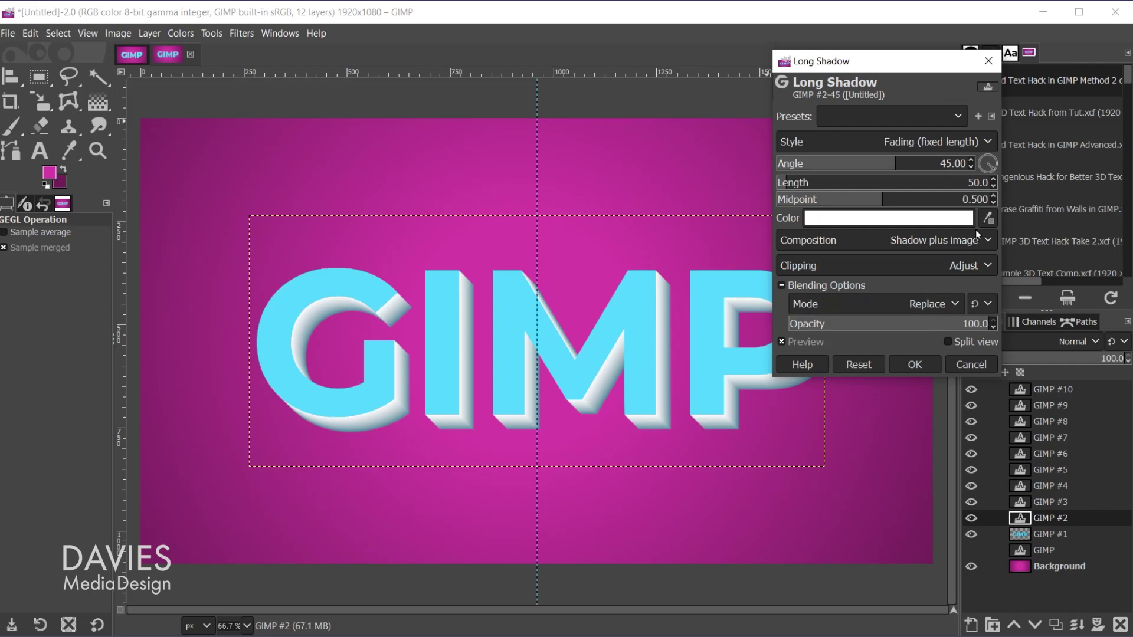
pyautogui.click(914, 369)
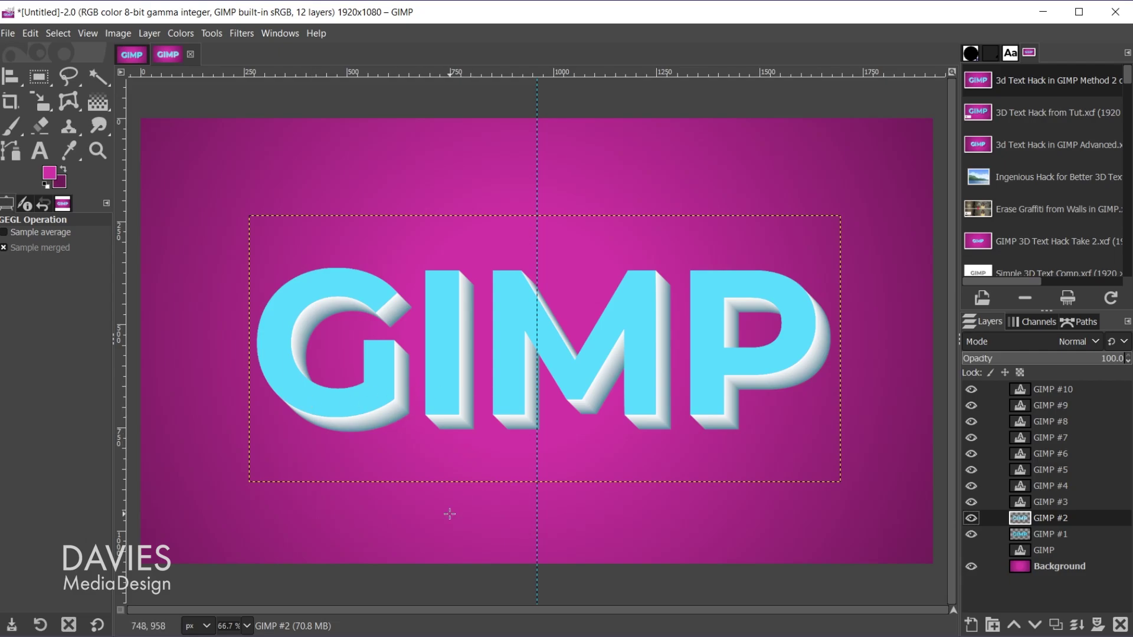
# Start a Finite Long Shadow on the GIMP #3 layer using the saved dark blue color 318099
pyautogui.click(1015, 506)
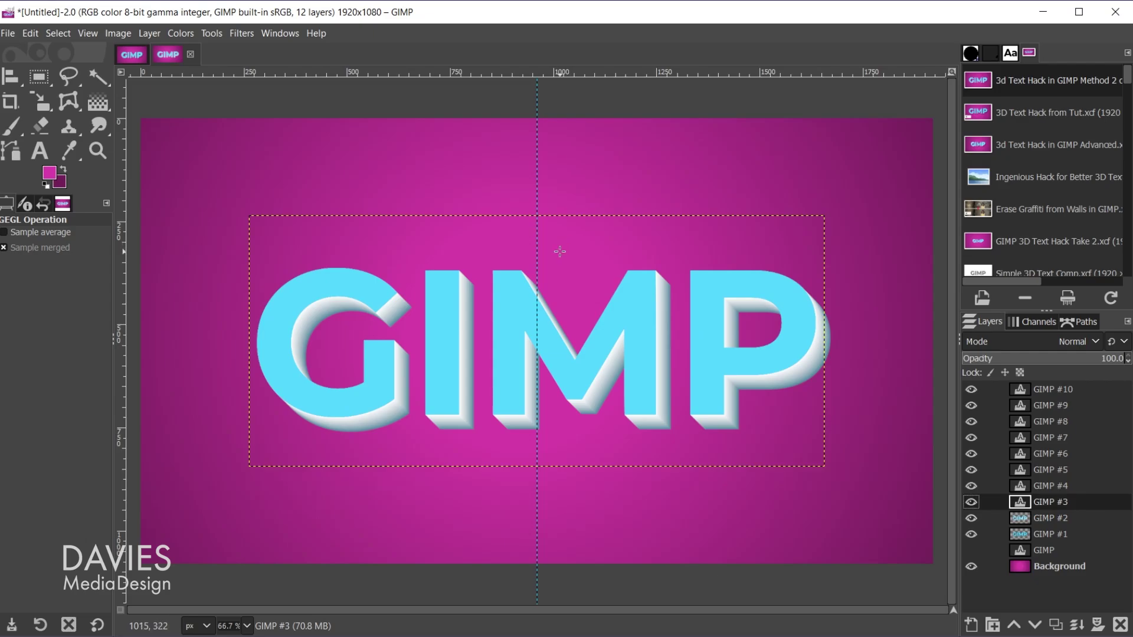
pyautogui.hotkey('ctrl', 'shift', 'f')
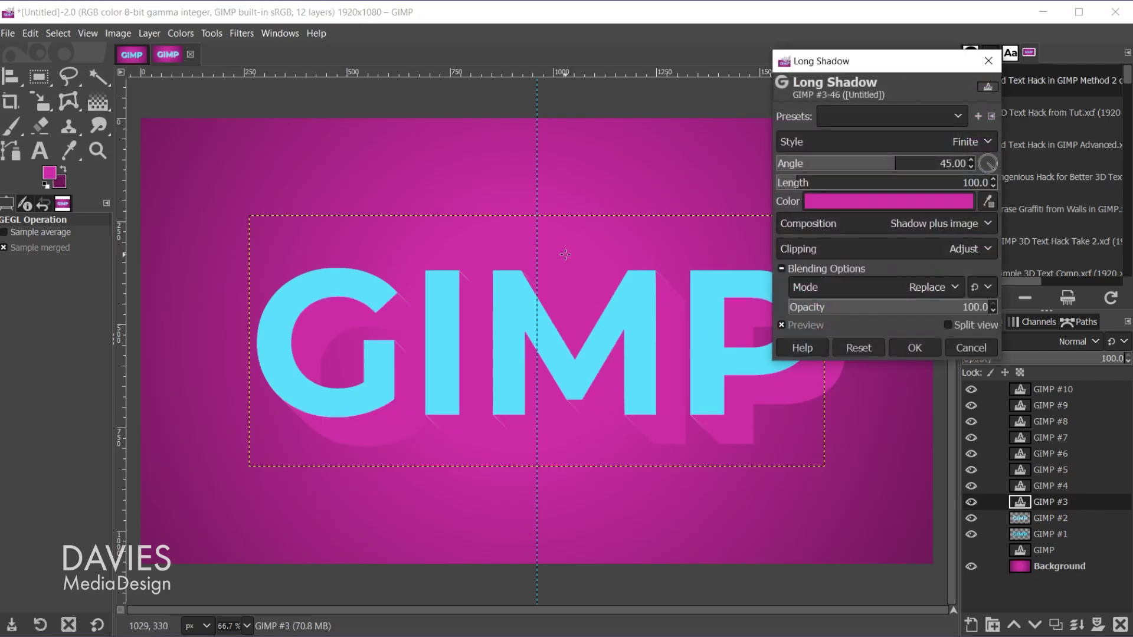
pyautogui.click(845, 200)
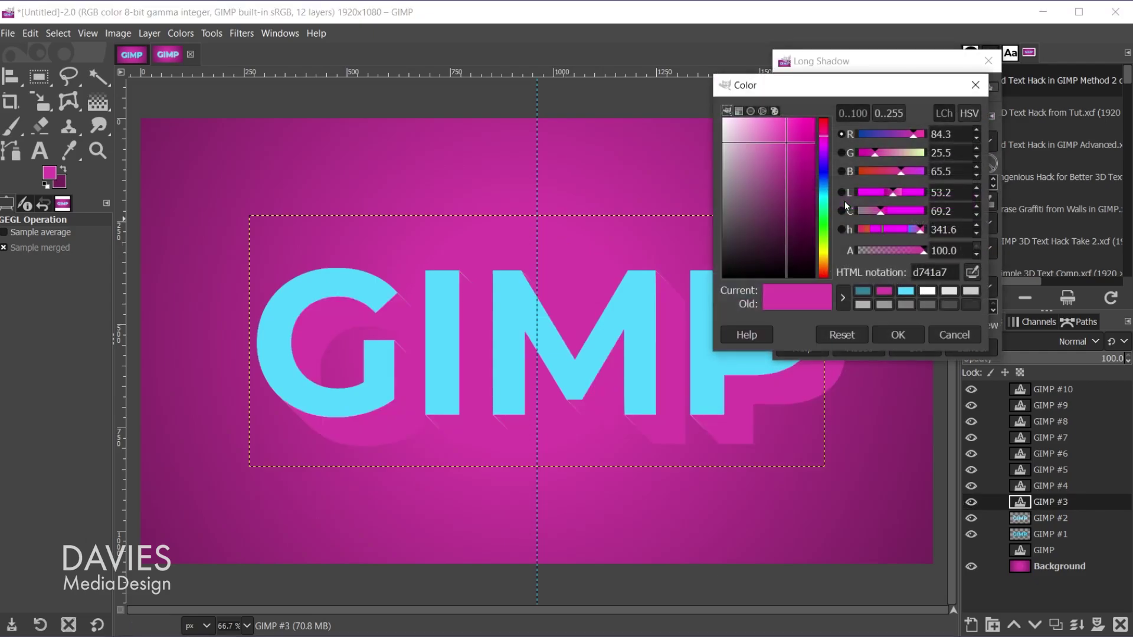
pyautogui.click(863, 291)
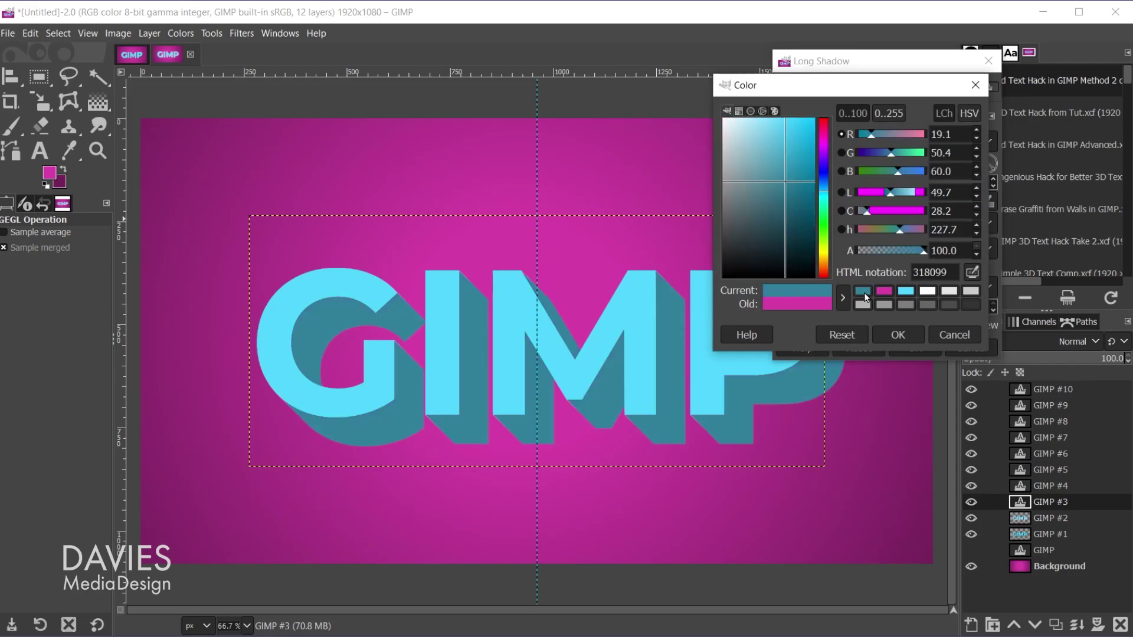
pyautogui.click(909, 335)
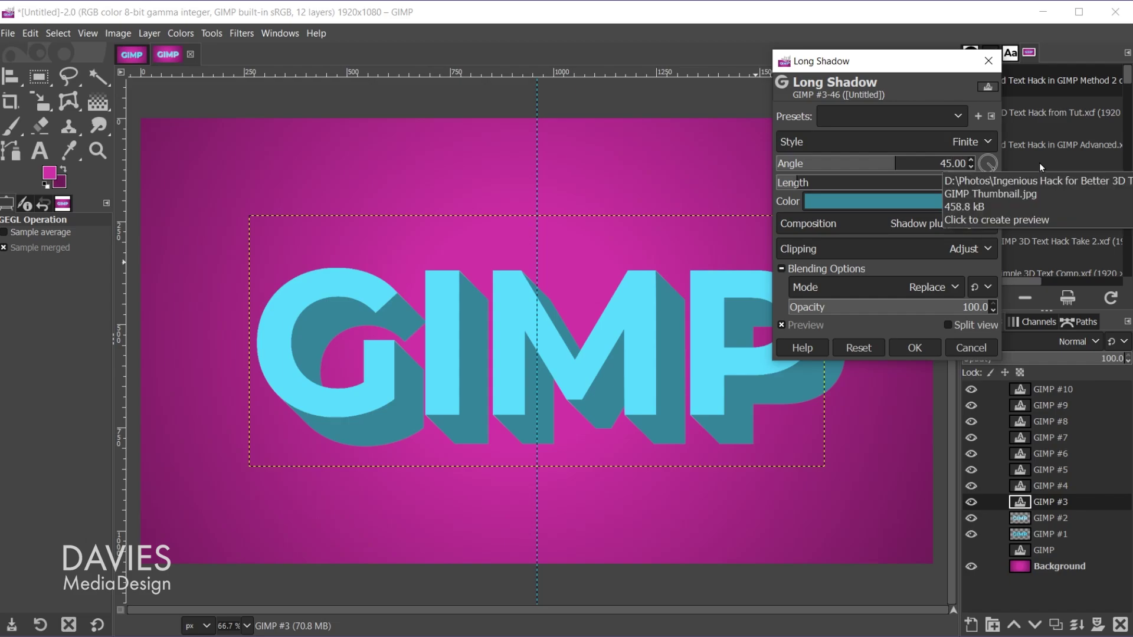
# Set the Long Shadow angle on the GIMP #3 layer to 67.5
pyautogui.press('BackSpace')
pyautogui.press('BackSpace')
pyautogui.write('67')
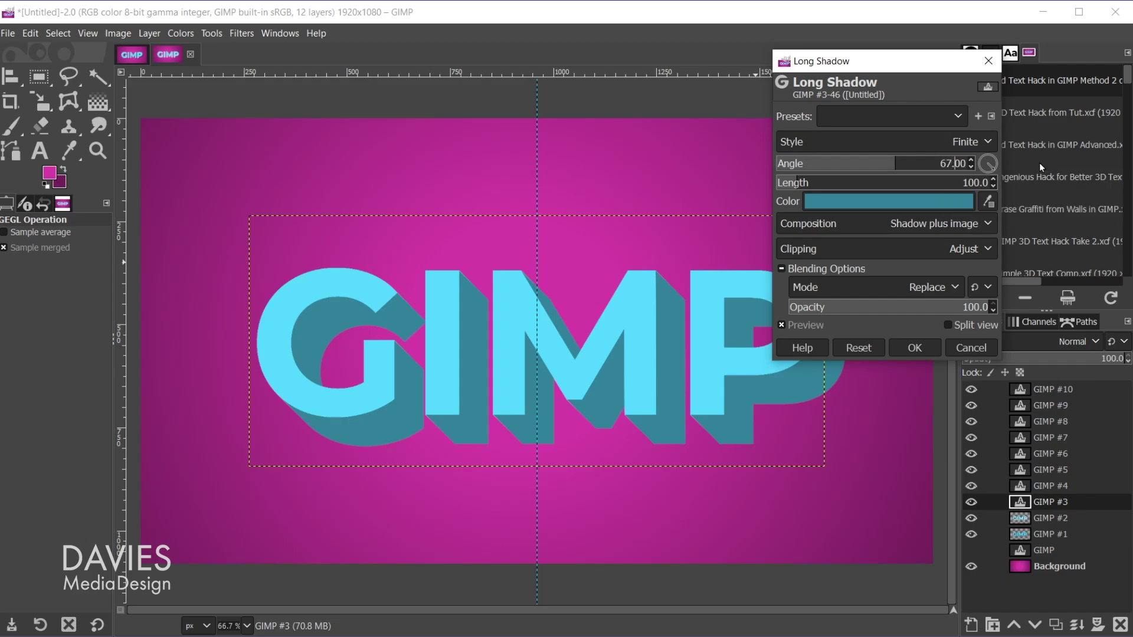
pyautogui.press('BackSpace')
pyautogui.write('5')
pyautogui.press('Return')
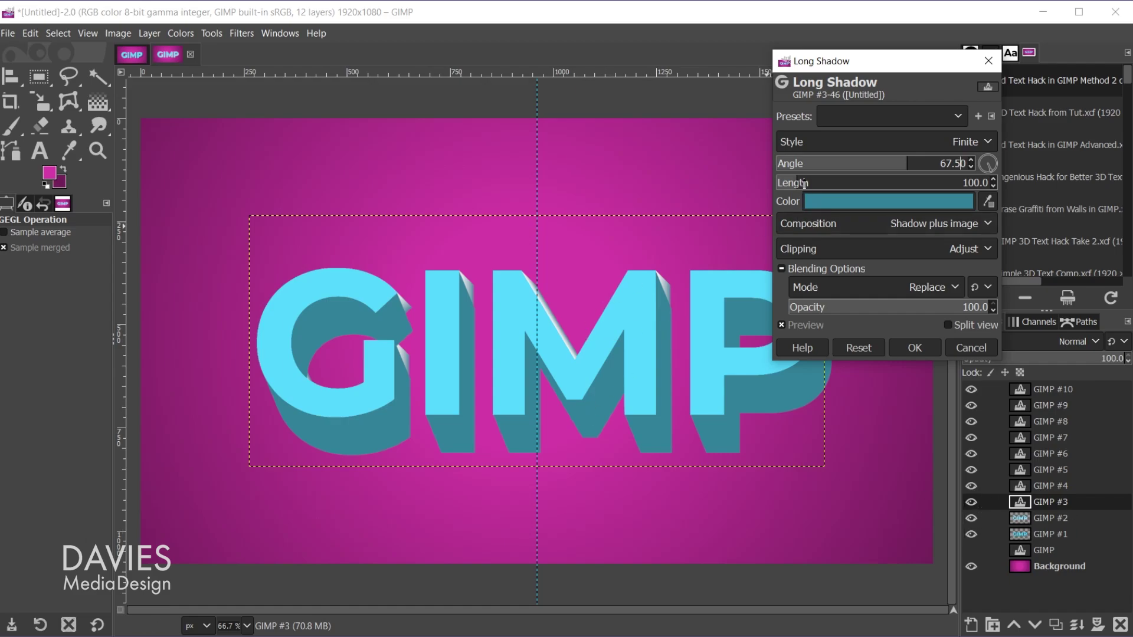
# Shorten the GIMP #3 shadow to a length of 35
pyautogui.moveTo(797, 184); pyautogui.dragTo(781, 184)
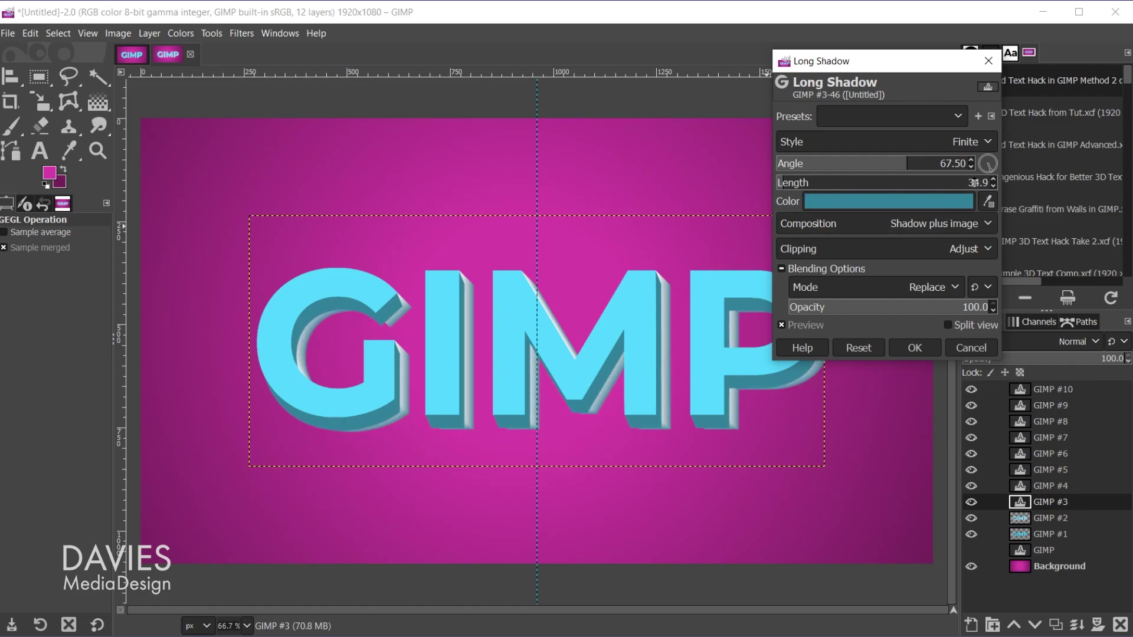
pyautogui.press('Delete')
pyautogui.press('Delete')
pyautogui.press('Delete')
pyautogui.write('5')
pyautogui.press('Return')
# Fine-tune the GIMP #3 shadow length to 38 so its lower edge lines up with the shadow beneath, and apply the filter
pyautogui.scroll(10, 436, 430)
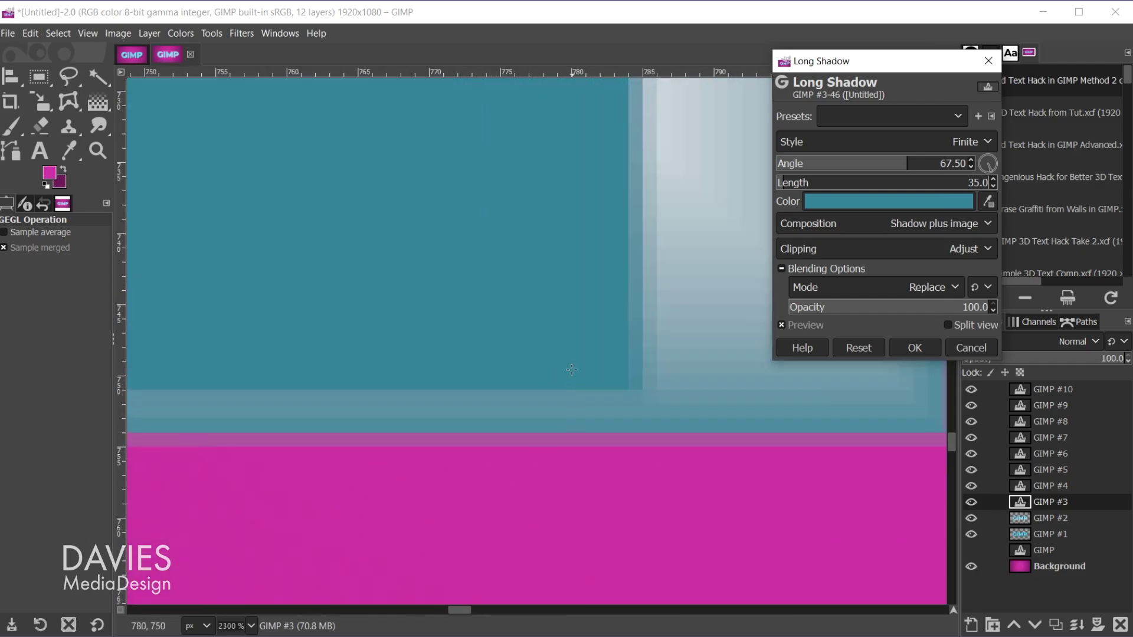
pyautogui.click(995, 180)
pyautogui.click(994, 180)
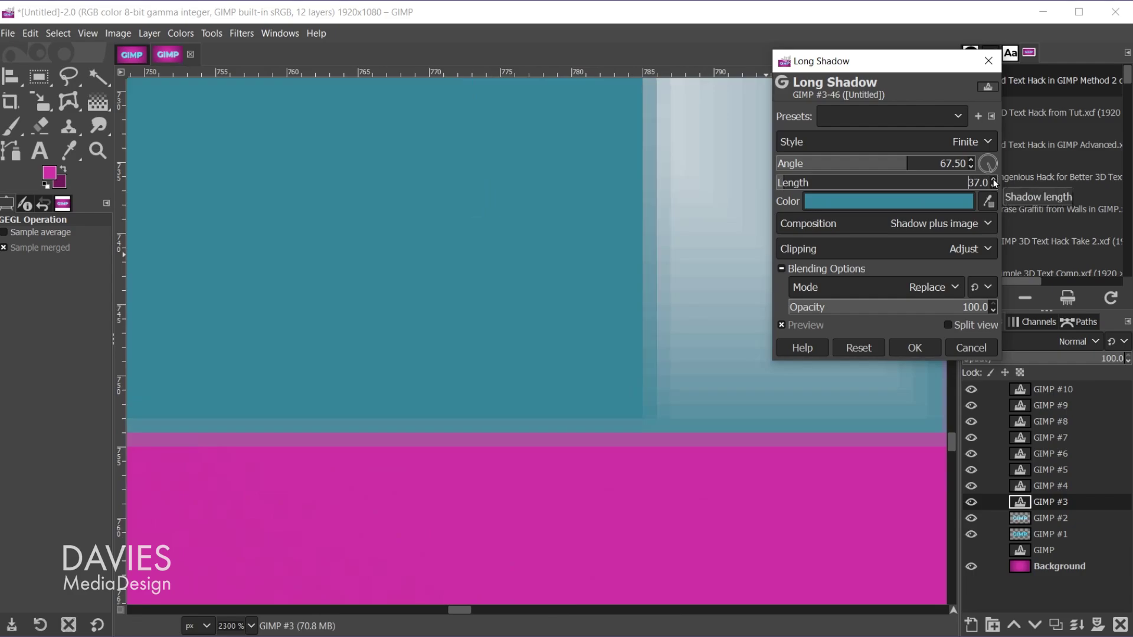
pyautogui.click(994, 180)
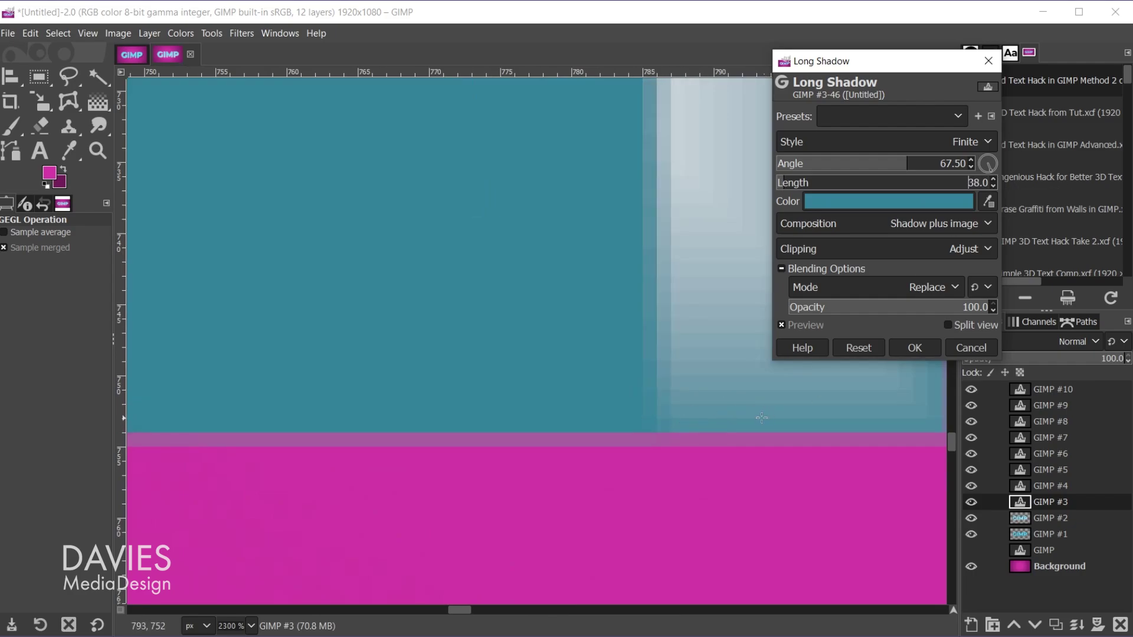
pyautogui.scroll(-10, 762, 418)
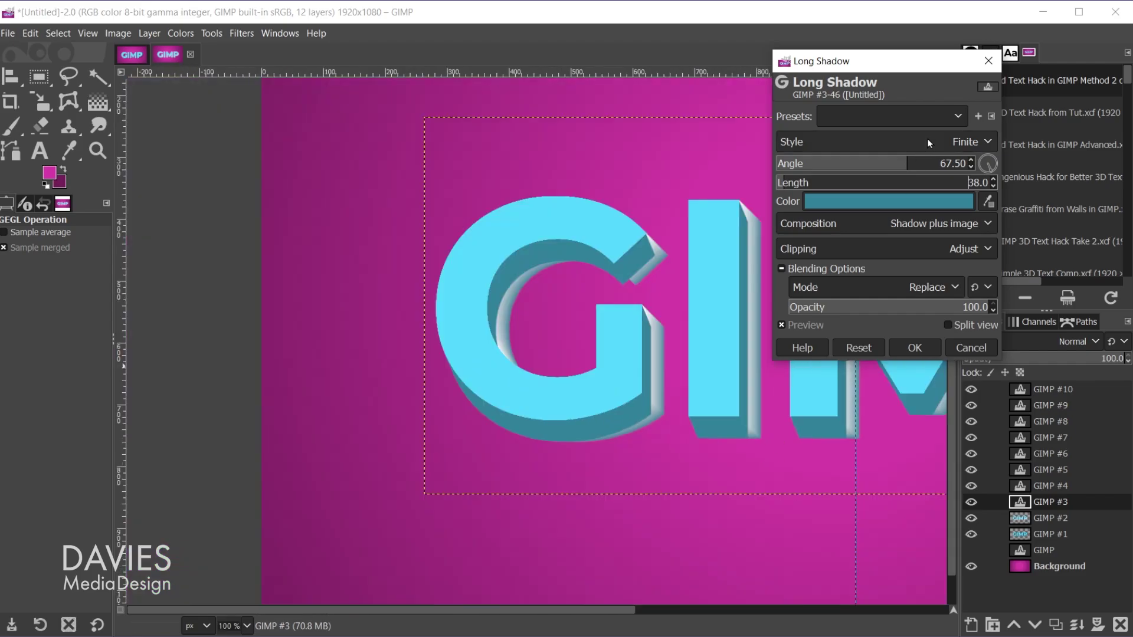
pyautogui.moveTo(620, 611); pyautogui.dragTo(799, 607)
pyautogui.scroll(-1, 714, 545)
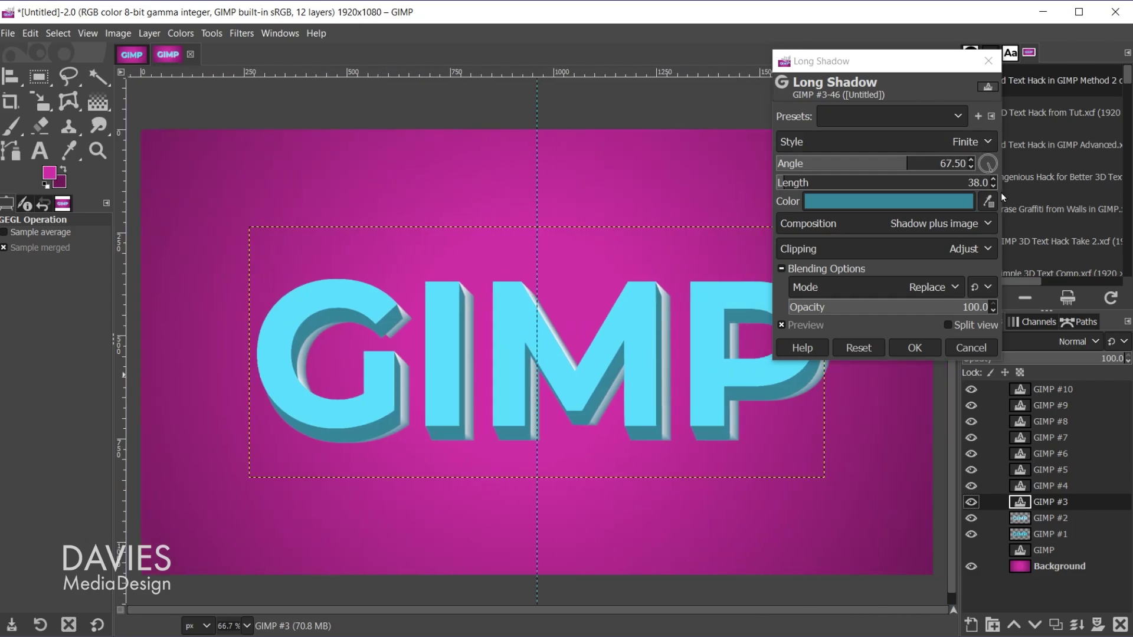
pyautogui.click(915, 348)
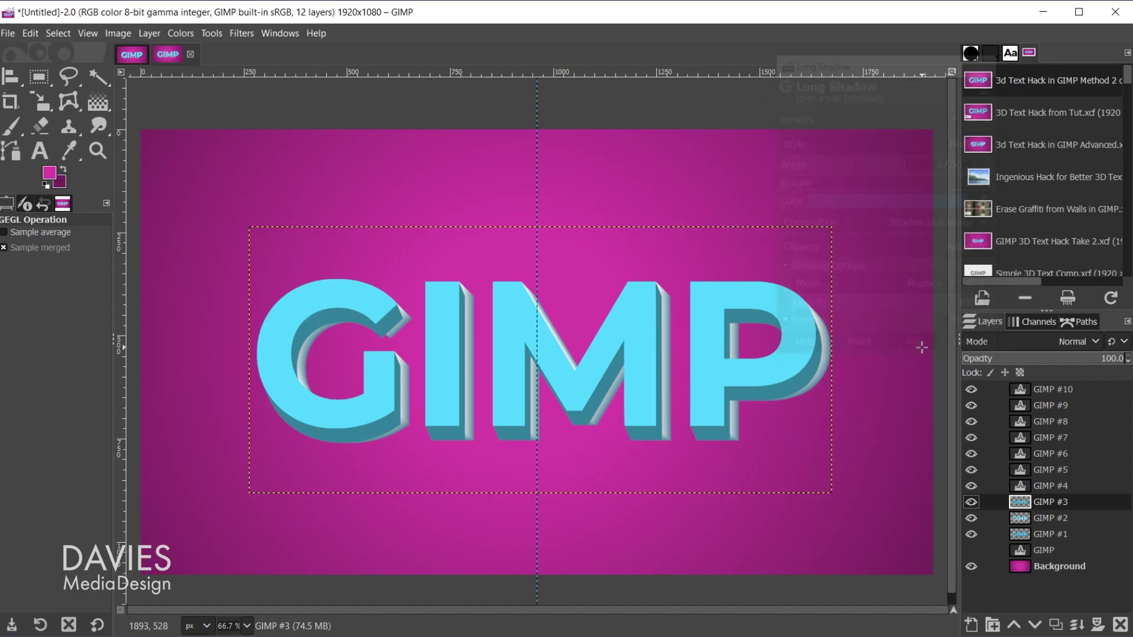
# Start a Long Shadow on the GIMP #4 layer with the Fading (fixed length) style and white (ffffff) as the shadow color
pyautogui.click(1030, 485)
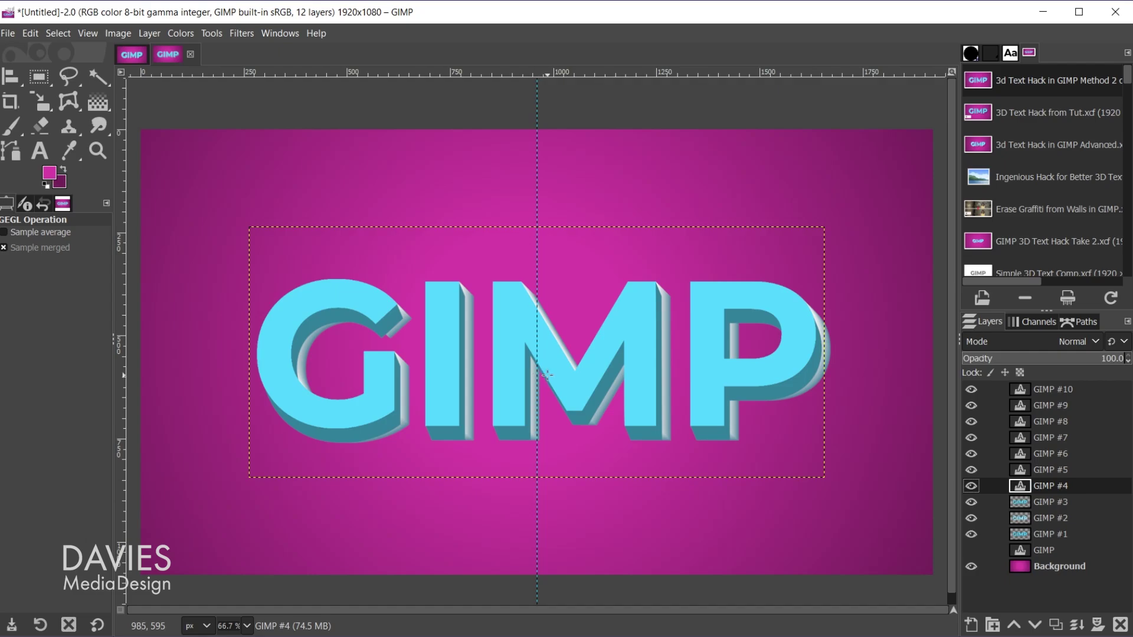
pyautogui.hotkey('ctrl', 'shift', 'f')
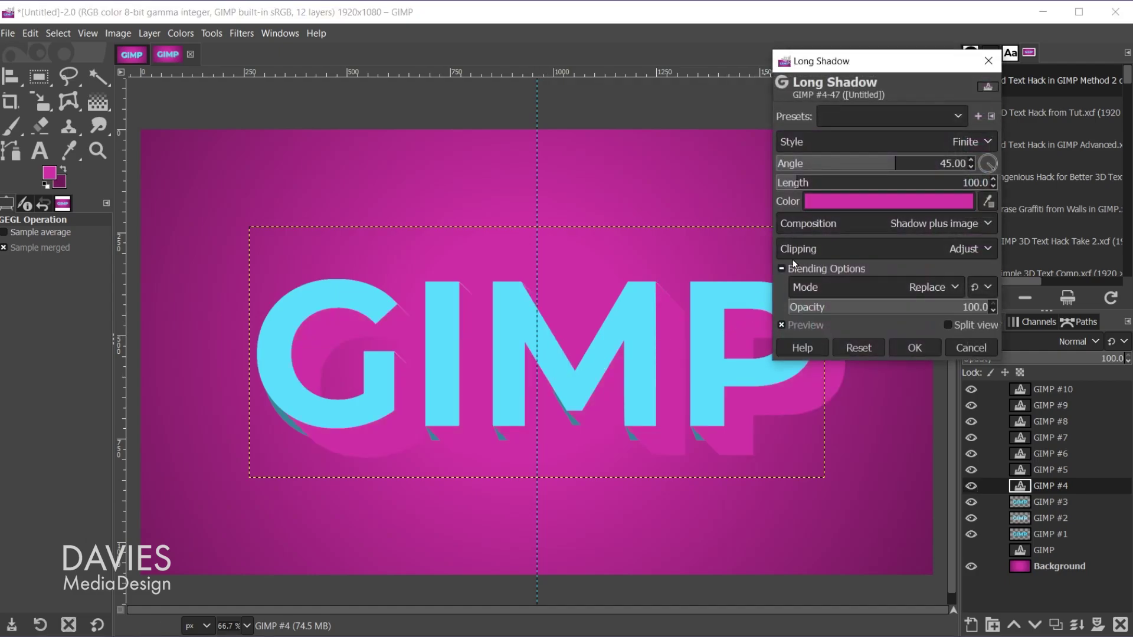
pyautogui.click(832, 143)
pyautogui.click(865, 217)
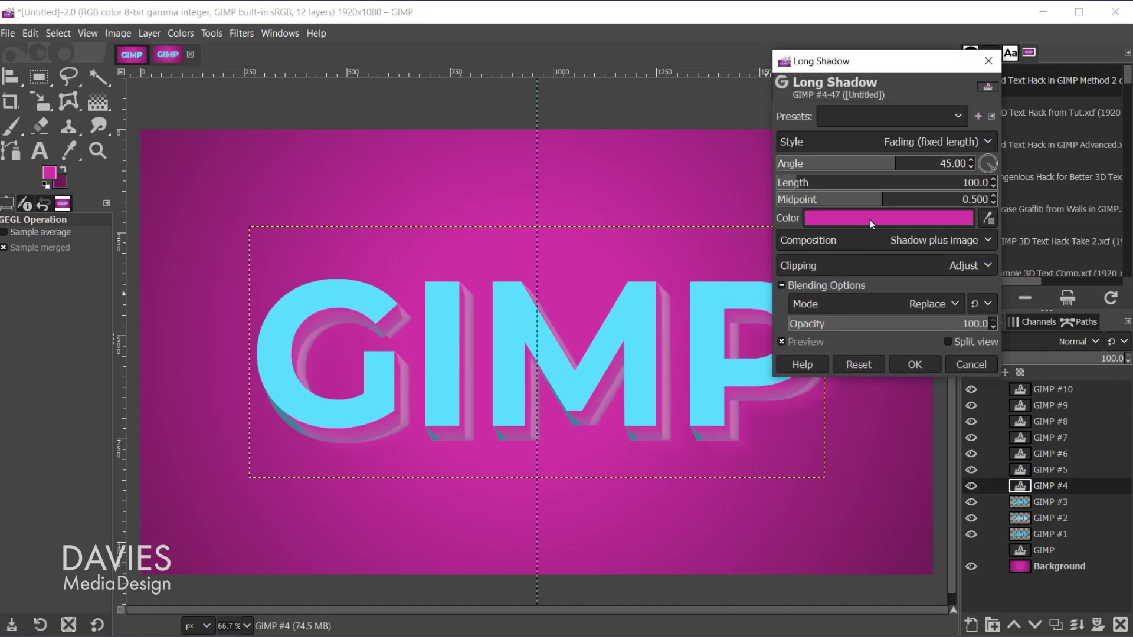
pyautogui.click(901, 217)
pyautogui.moveTo(825, 182); pyautogui.dragTo(749, 117)
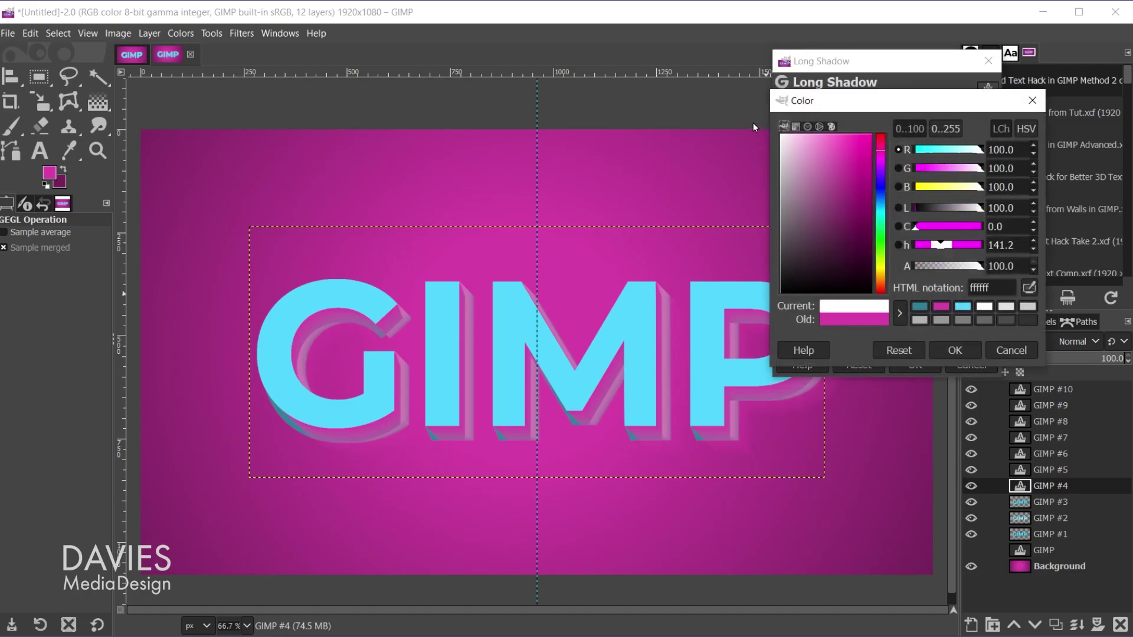
pyautogui.click(966, 350)
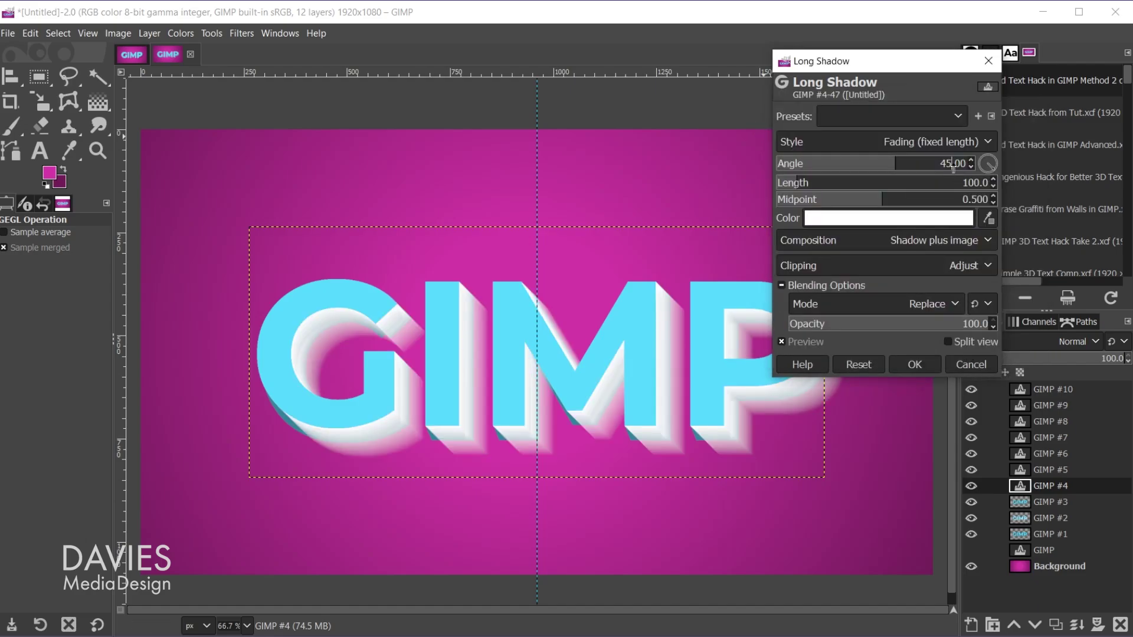
# Set the GIMP #4 shadow angle to 67.5 and its length to 38, and apply the filter
pyautogui.press('BackSpace')
pyautogui.press('BackSpace')
pyautogui.write('67')
pyautogui.press('BackSpace')
pyautogui.write('5')
pyautogui.press('Tab')
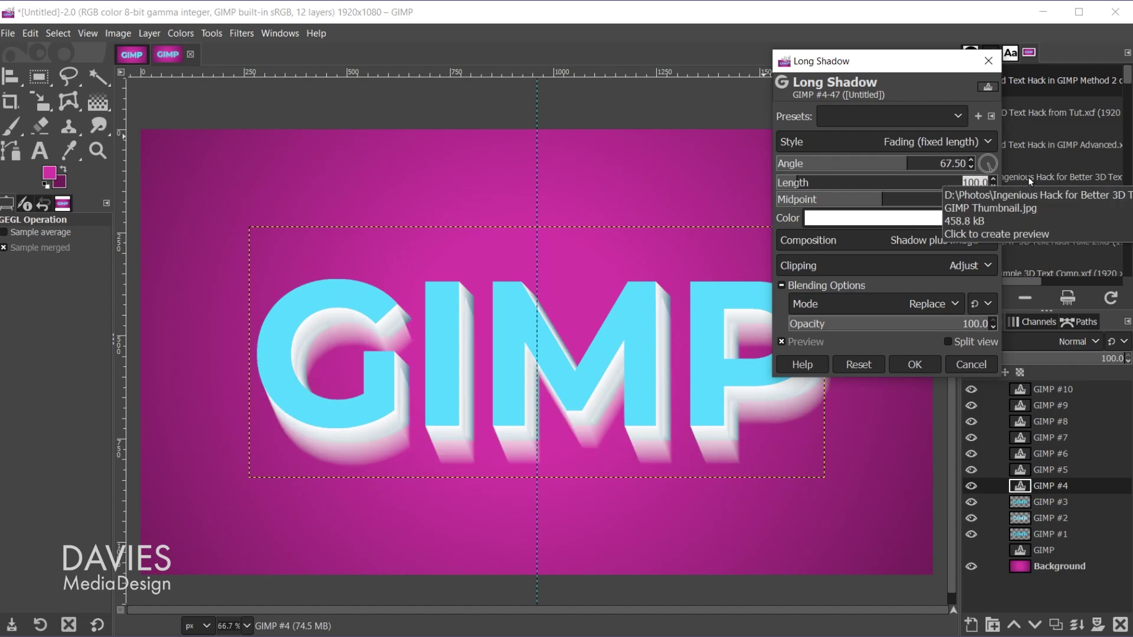
pyautogui.write('38')
pyautogui.press('Return')
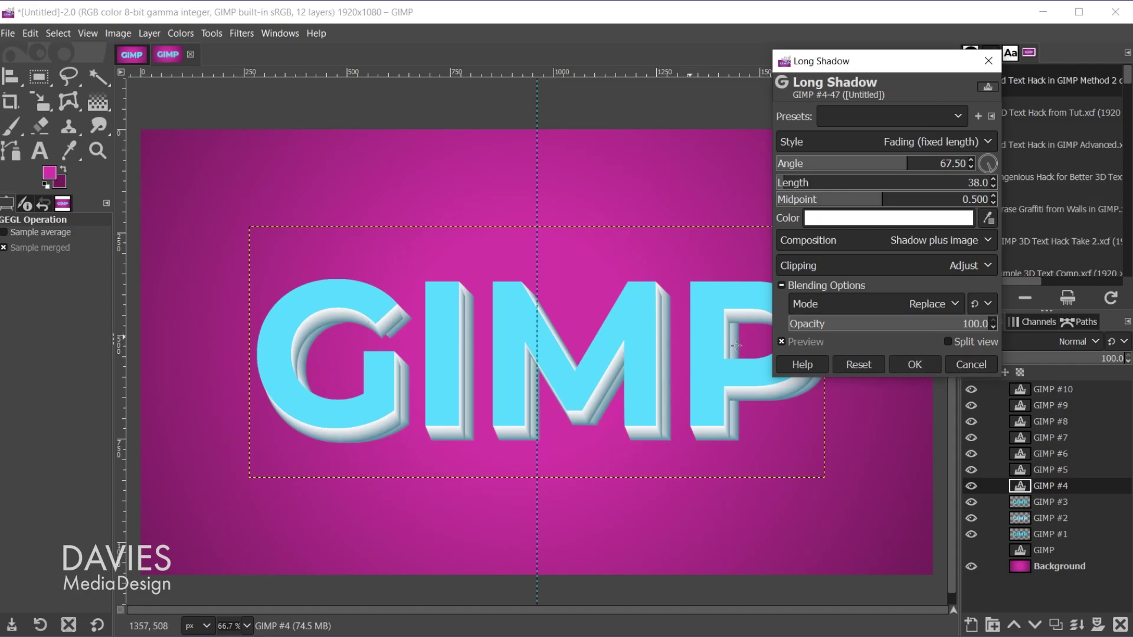
pyautogui.click(914, 365)
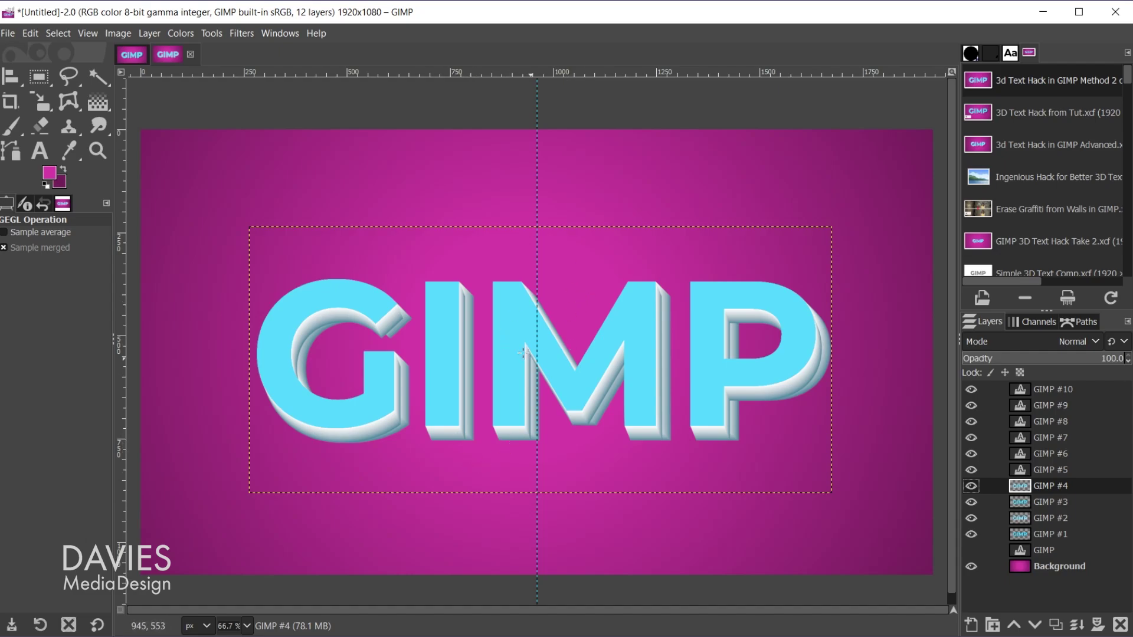
# Start a Finite Long Shadow on the GIMP #5 layer with an angle of 90 and a length of 35
pyautogui.click(1027, 472)
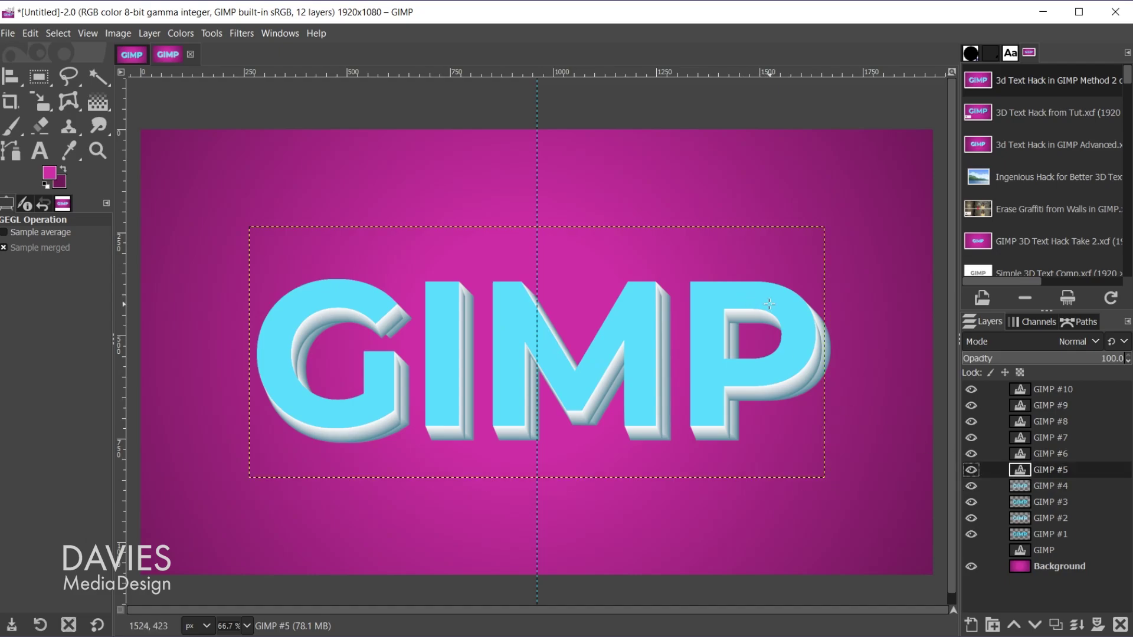
pyautogui.hotkey('ctrl', 'shift', 'f')
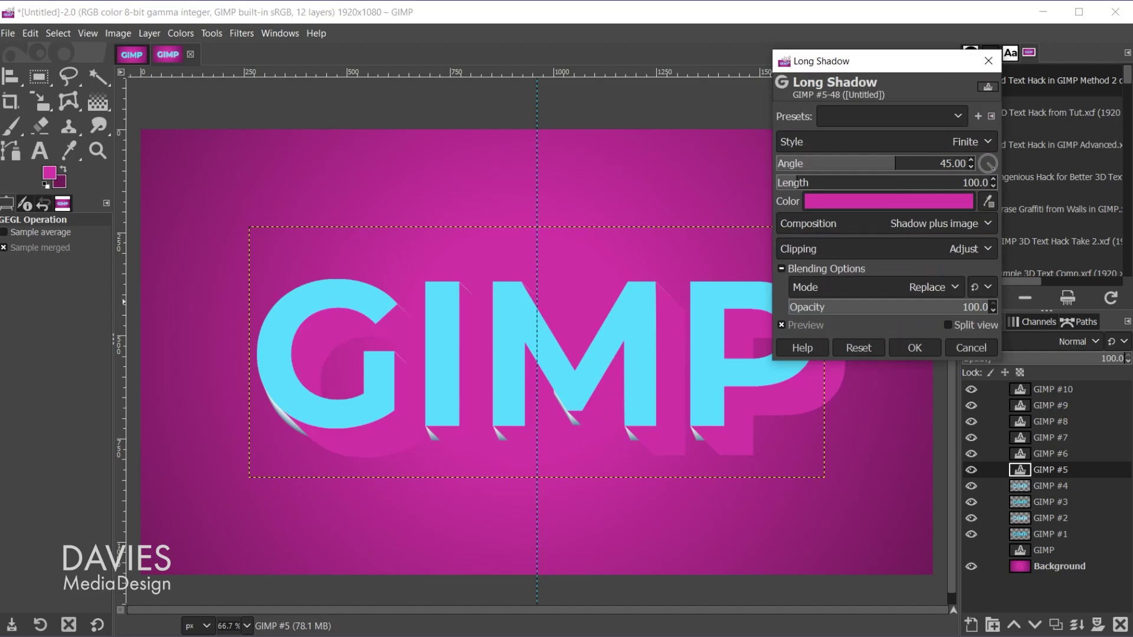
pyautogui.write('90')
pyautogui.press('Tab')
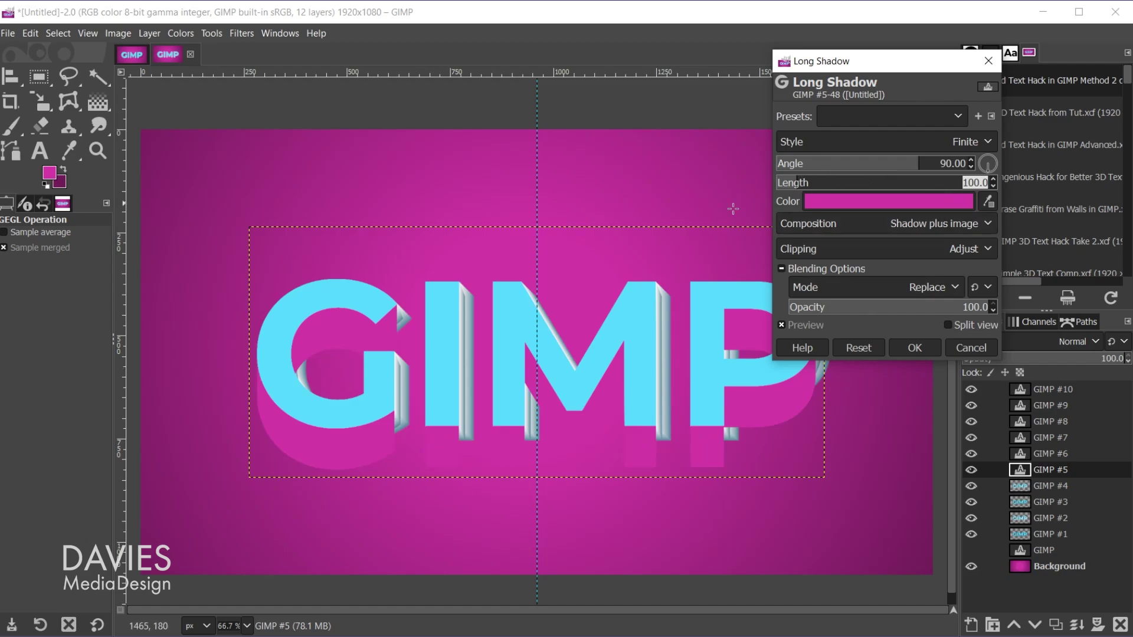
pyautogui.write('35')
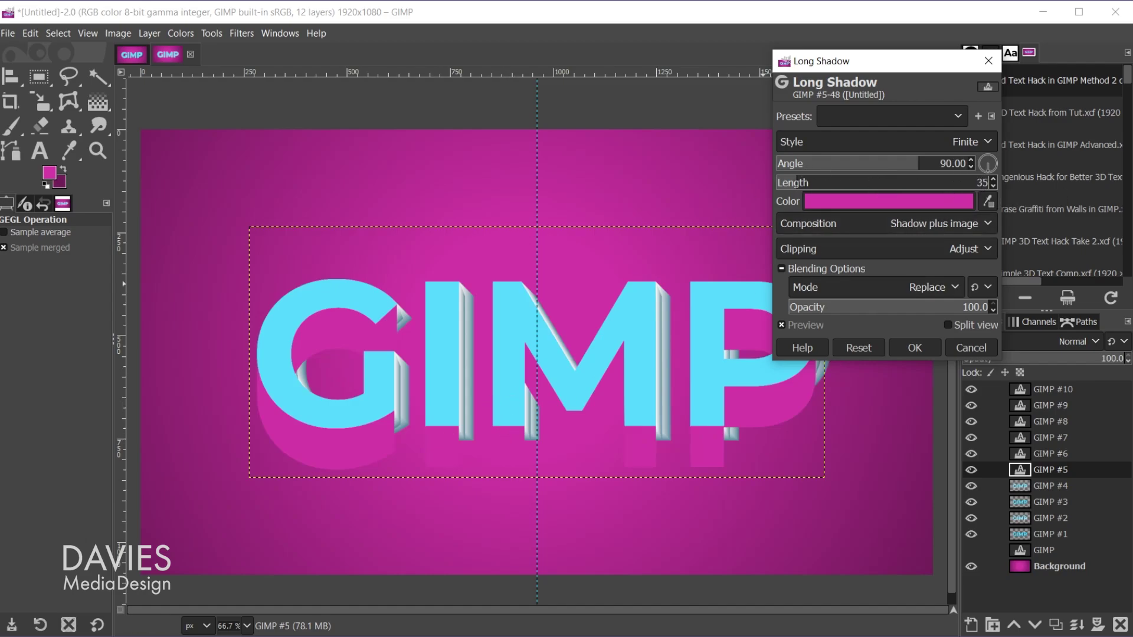
pyautogui.press('Return')
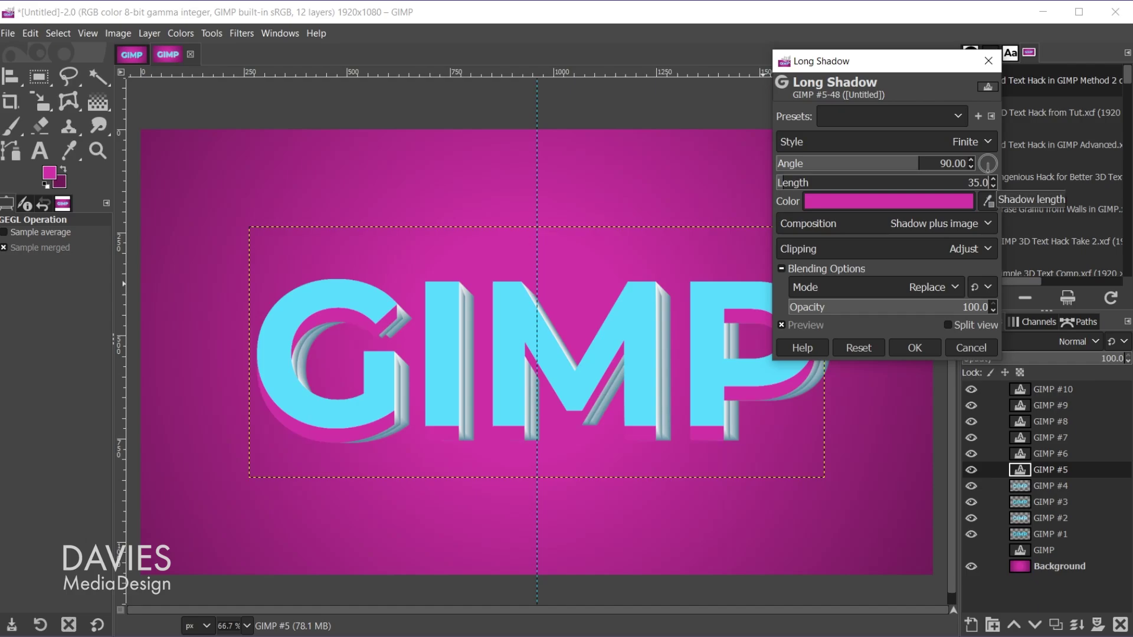
# Color the GIMP #5 shadow with the saved dark blue 318099 and apply the filter
pyautogui.click(853, 207)
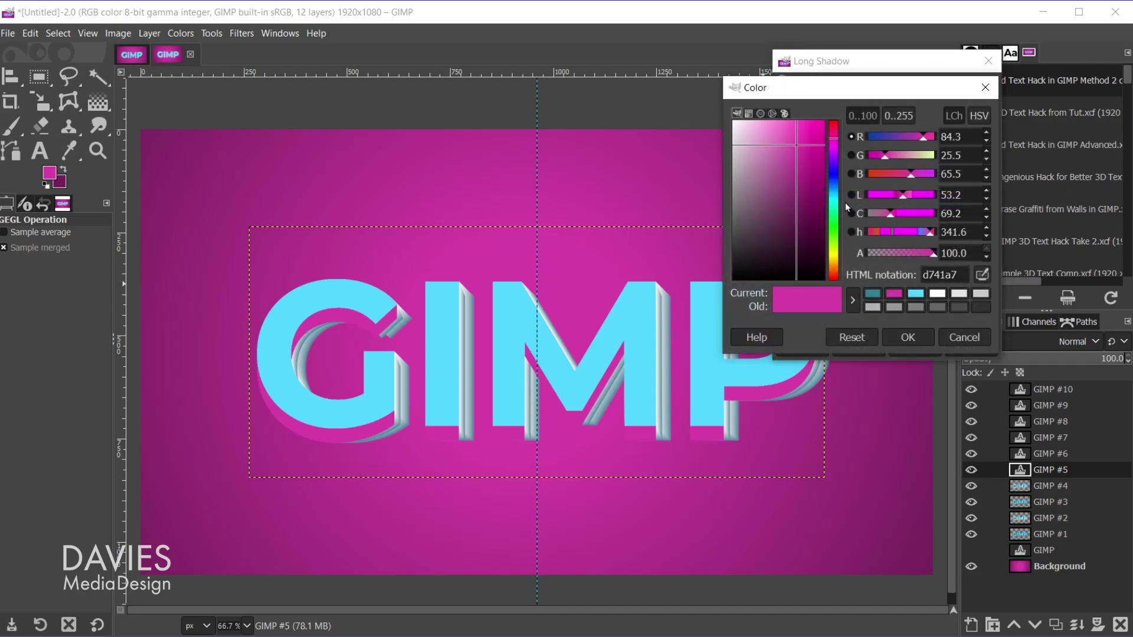
pyautogui.click(873, 295)
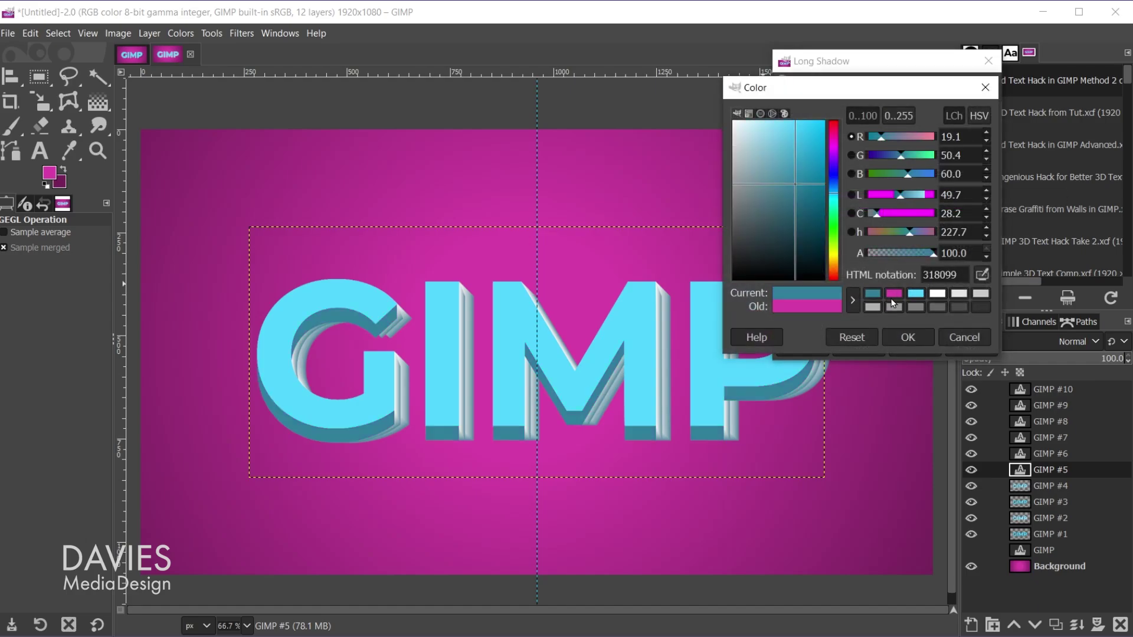
pyautogui.click(910, 337)
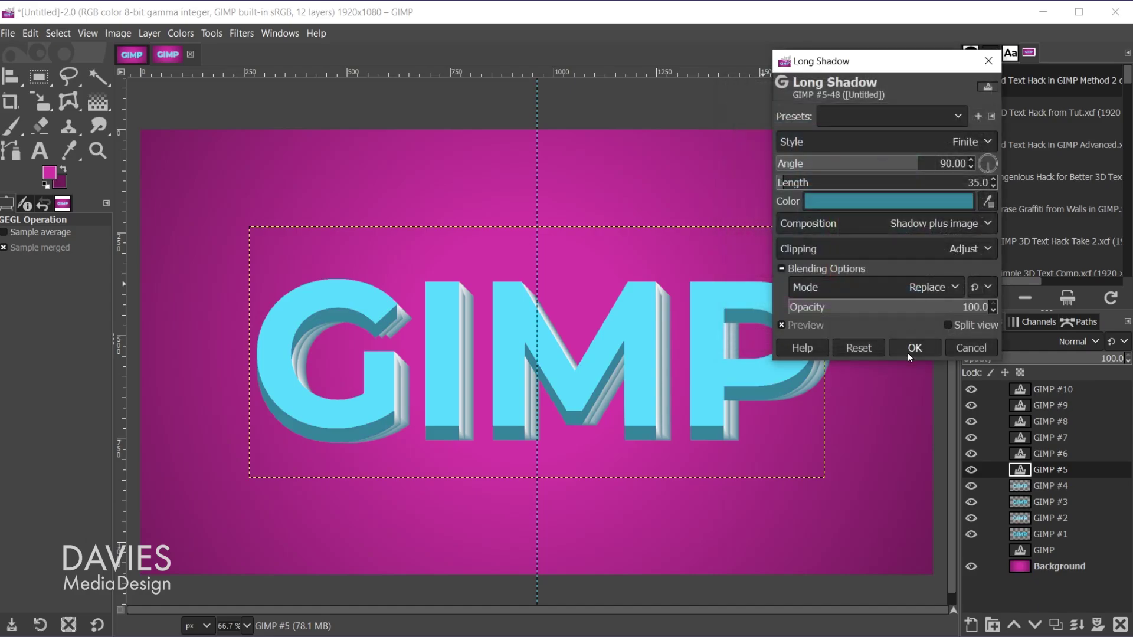
pyautogui.click(907, 349)
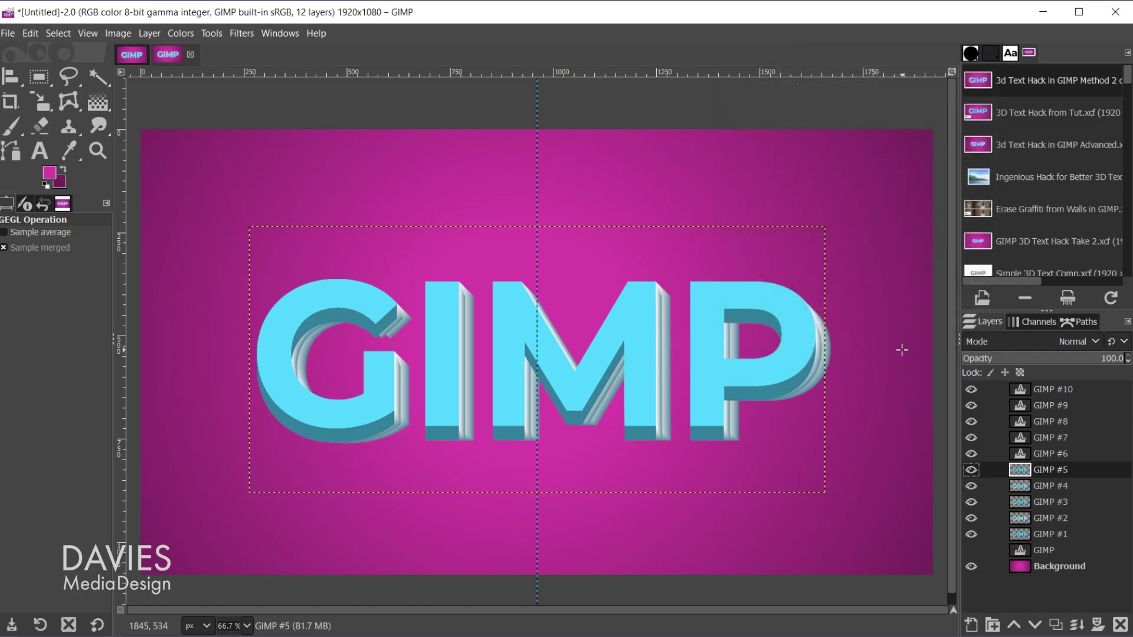
# Start a Long Shadow on the GIMP #6 layer with the Fading (fixed length) style and white (ffffff) as the shadow color
pyautogui.click(1022, 457)
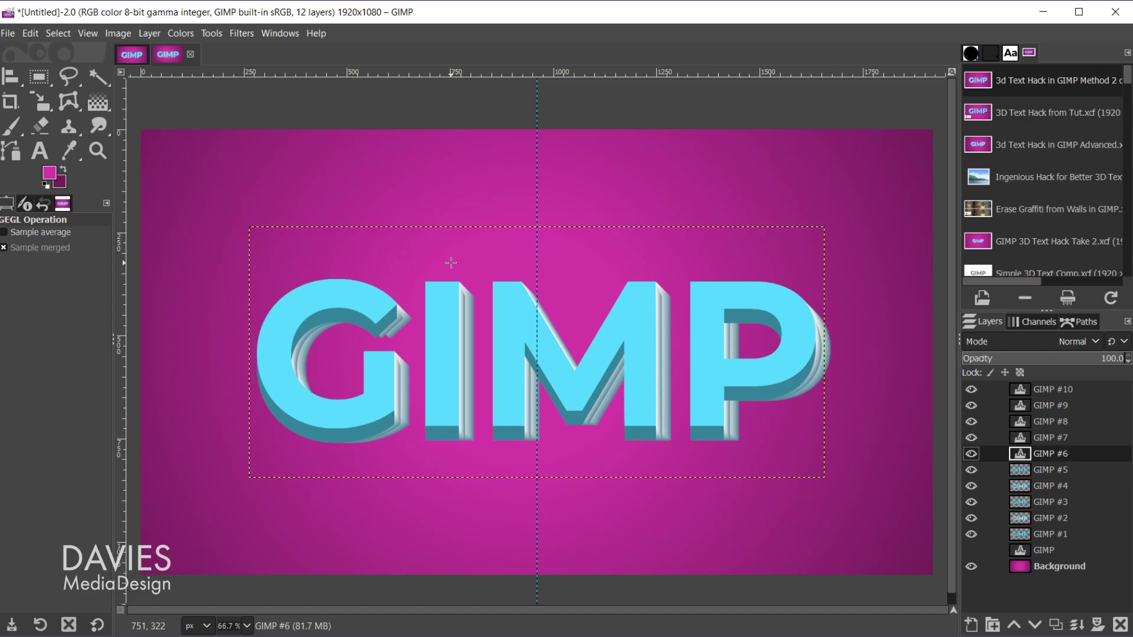
pyautogui.hotkey('ctrl', 'shift', 'f')
pyautogui.click(937, 142)
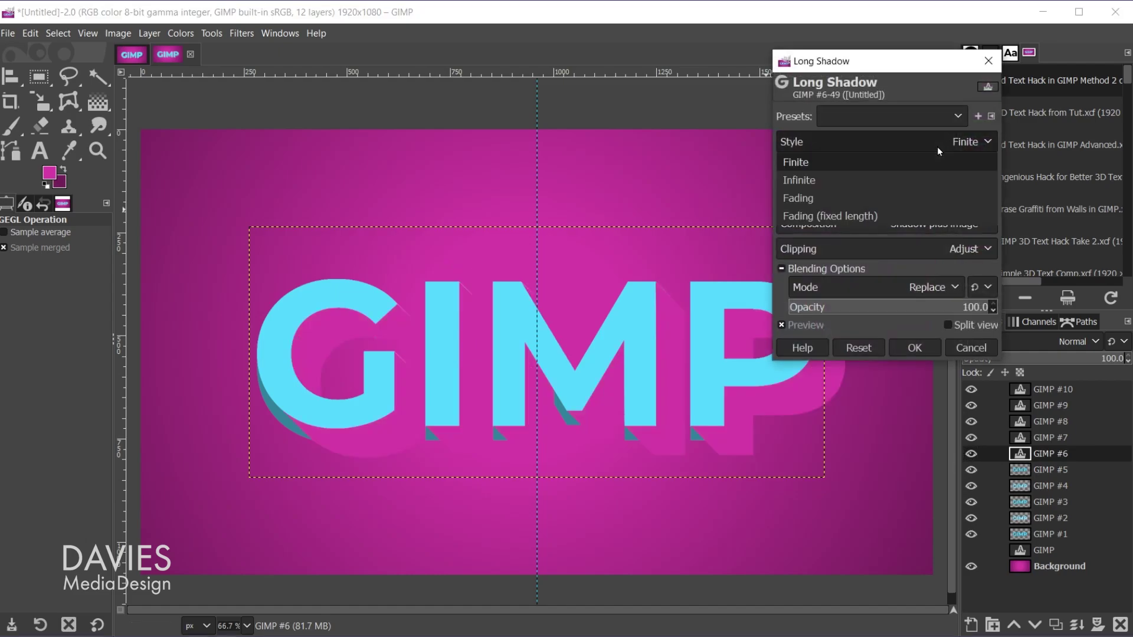
pyautogui.click(921, 219)
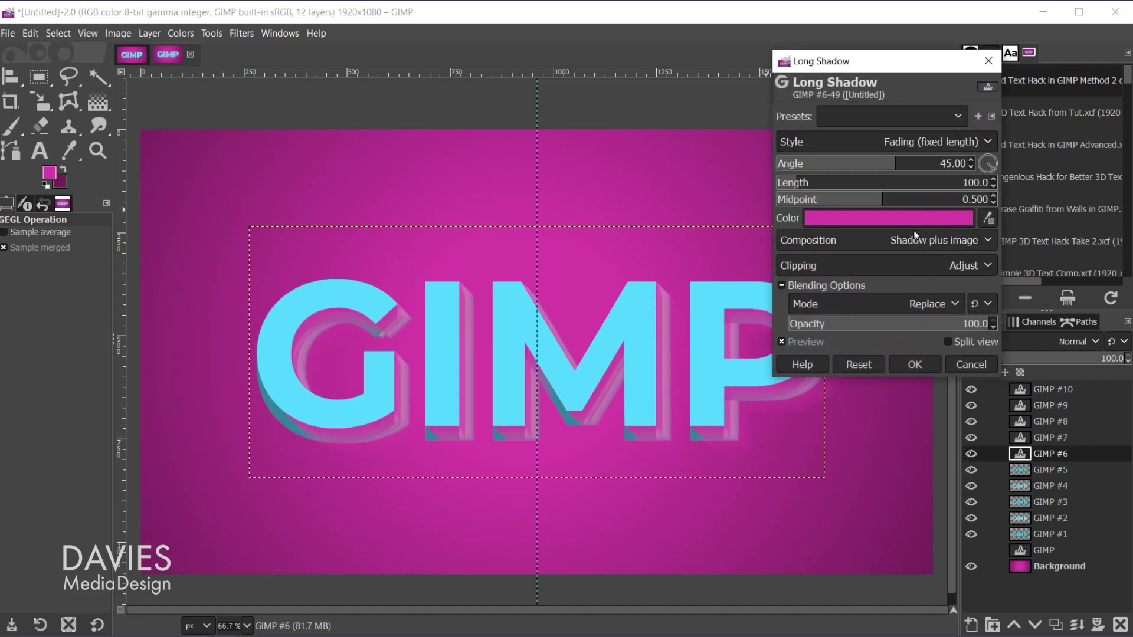
pyautogui.click(884, 216)
pyautogui.moveTo(814, 177); pyautogui.dragTo(767, 138)
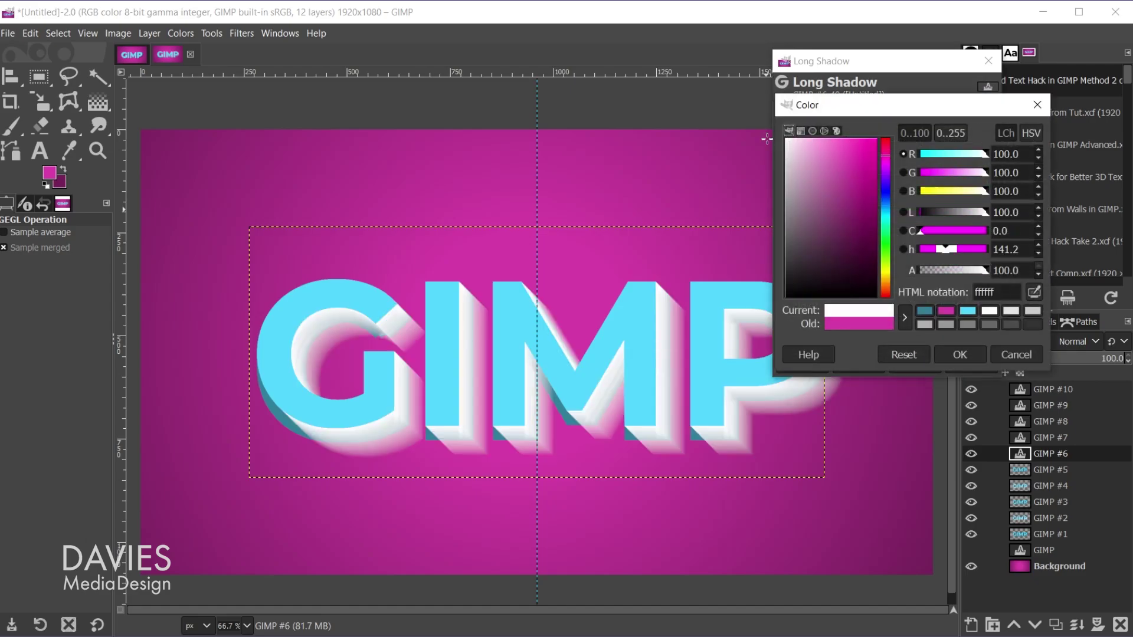
pyautogui.click(954, 353)
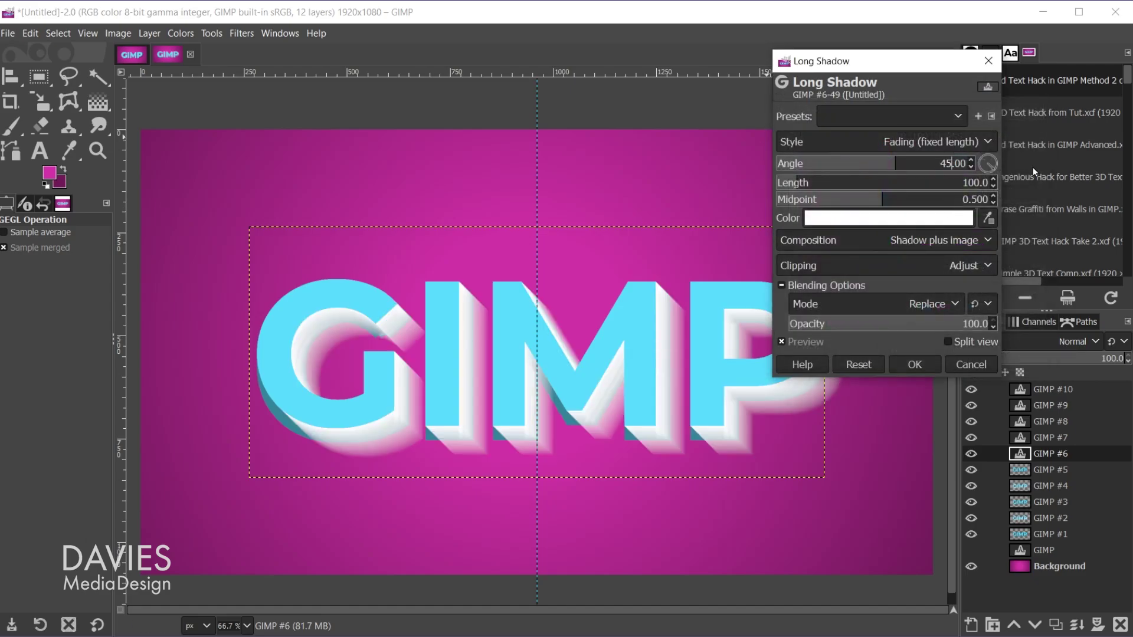
# Set the GIMP #6 shadow angle to 90 and its length to 35, and apply the filter
pyautogui.press('BackSpace')
pyautogui.press('BackSpace')
pyautogui.write('90')
pyautogui.press('Tab')
pyautogui.write('35')
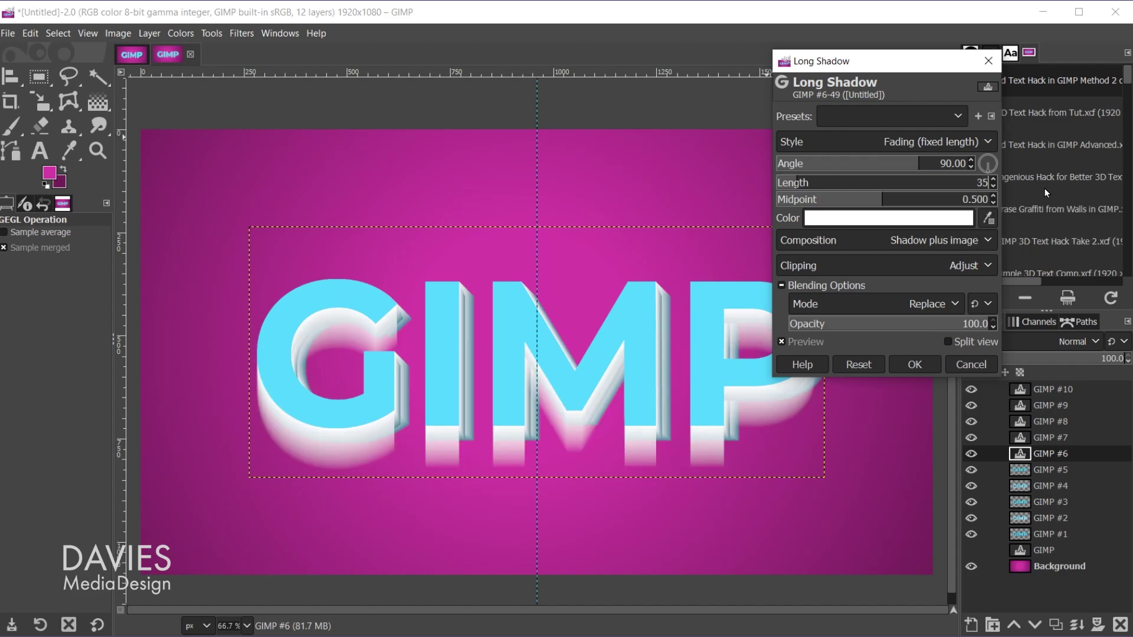
pyautogui.press('Tab')
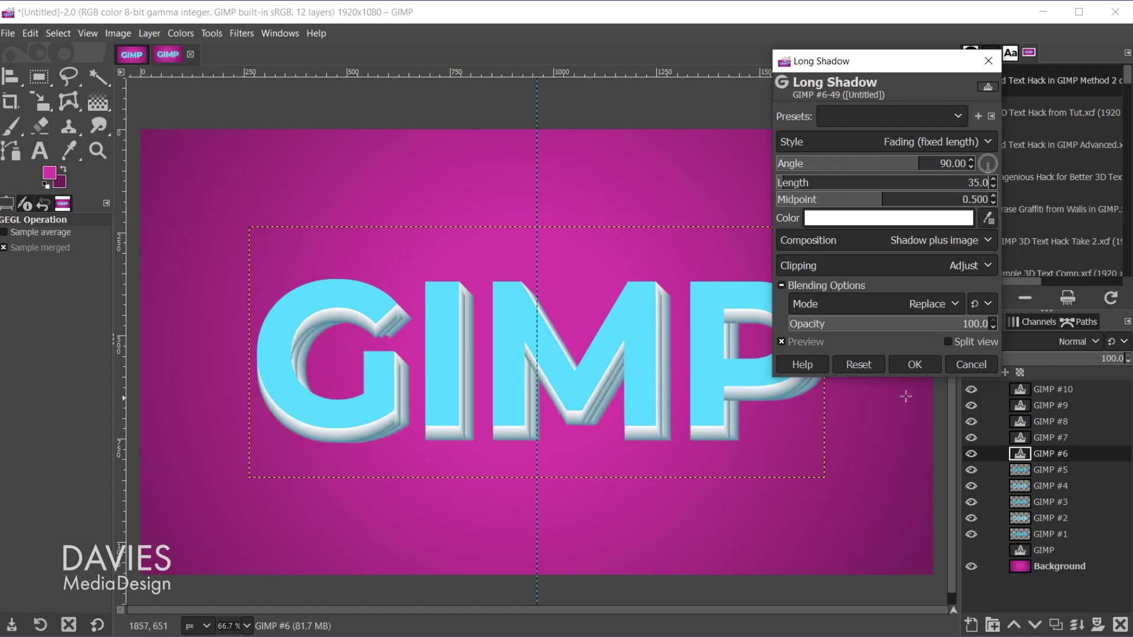
pyautogui.click(910, 367)
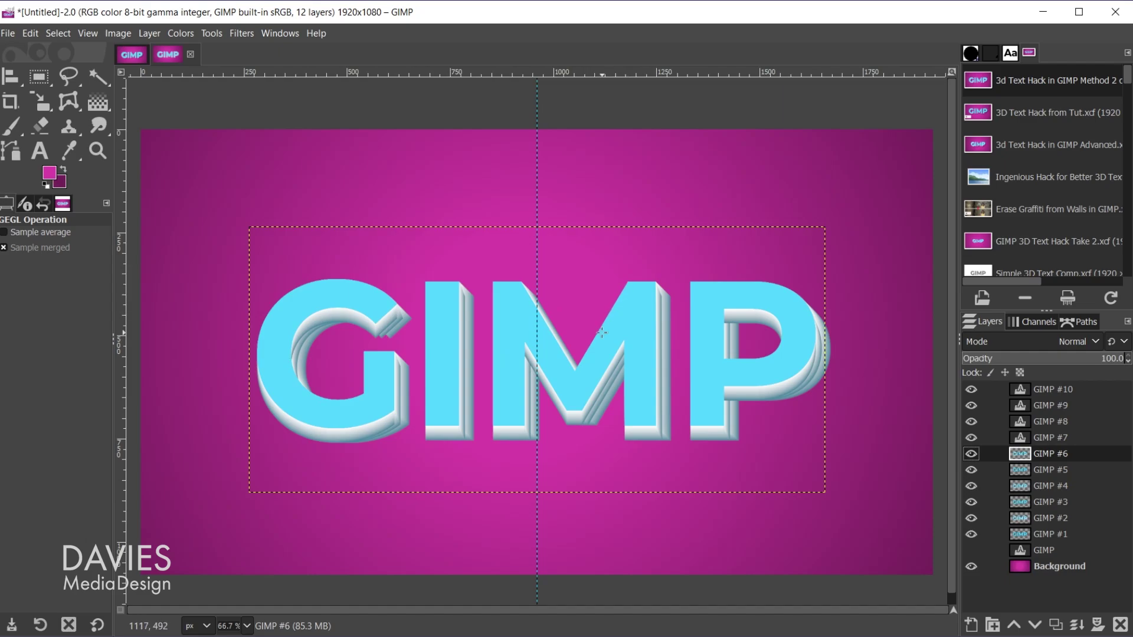
# Start a Finite Long Shadow on the GIMP #7 layer with an angle of 112.5 and a length of 38
pyautogui.click(1024, 437)
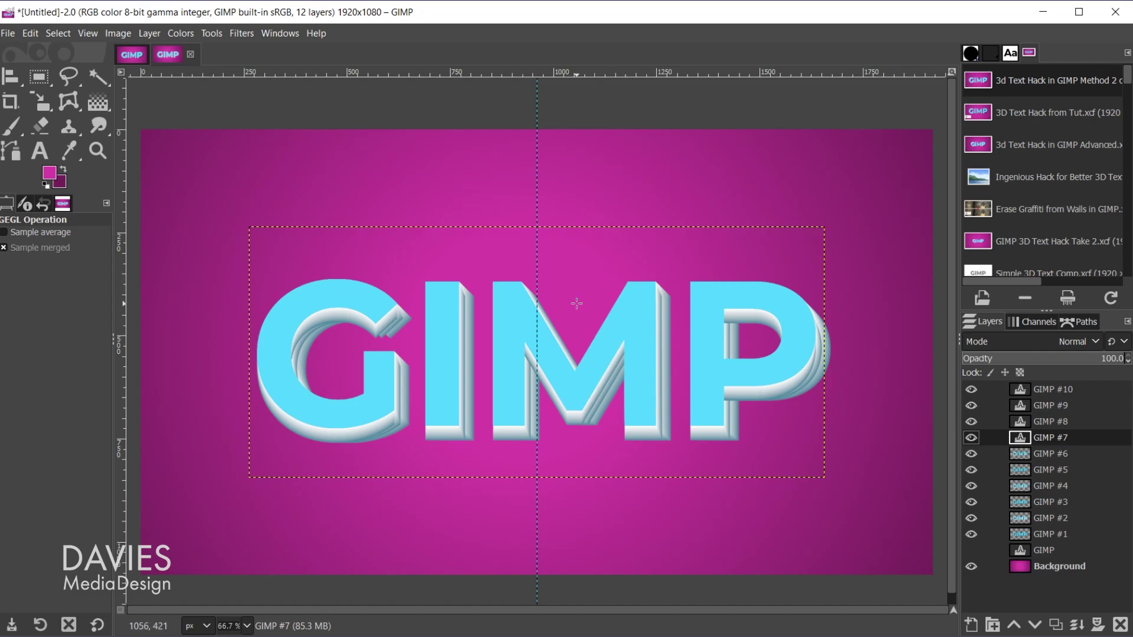
pyautogui.hotkey('ctrl', 'shift', 'f')
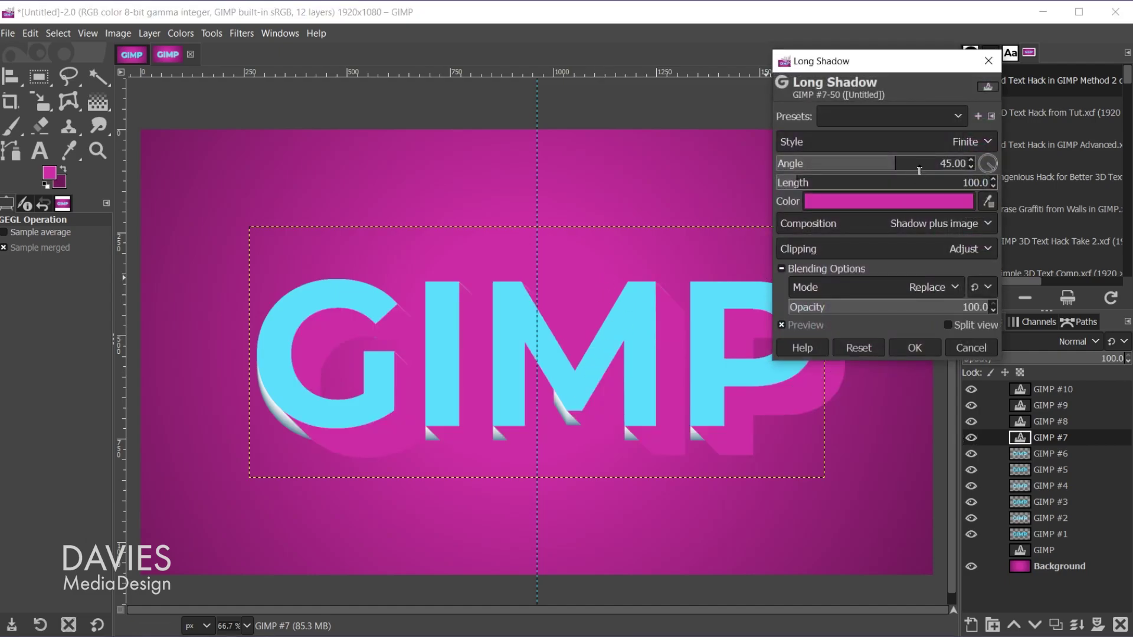
pyautogui.click(944, 164)
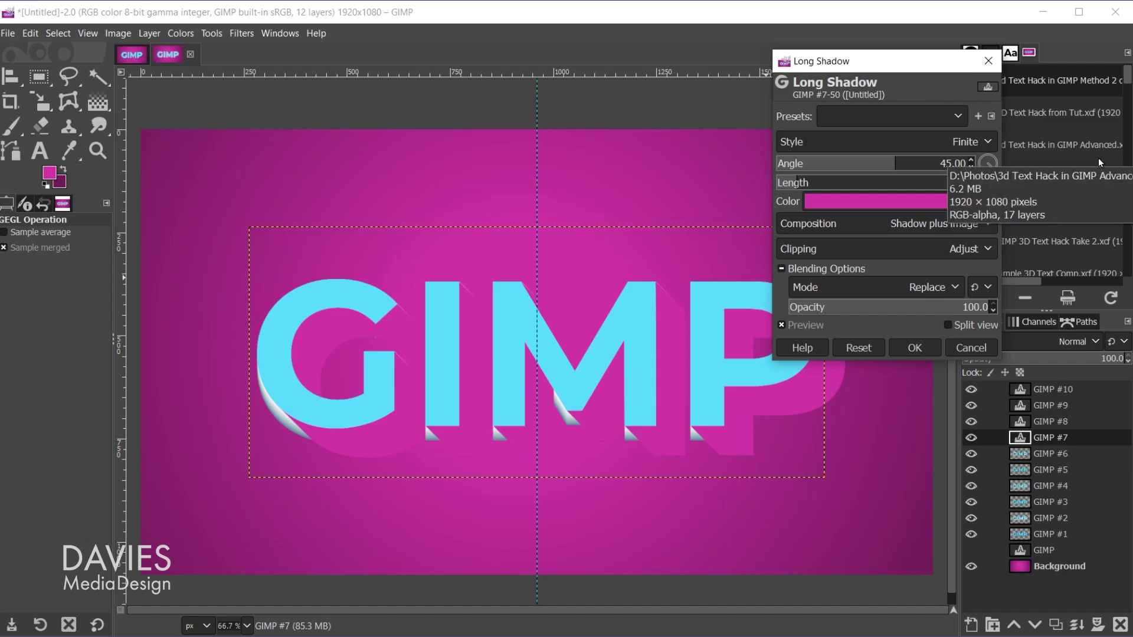
pyautogui.press('BackSpace')
pyautogui.press('BackSpace')
pyautogui.write('112')
pyautogui.press('Right')
pyautogui.press('Right')
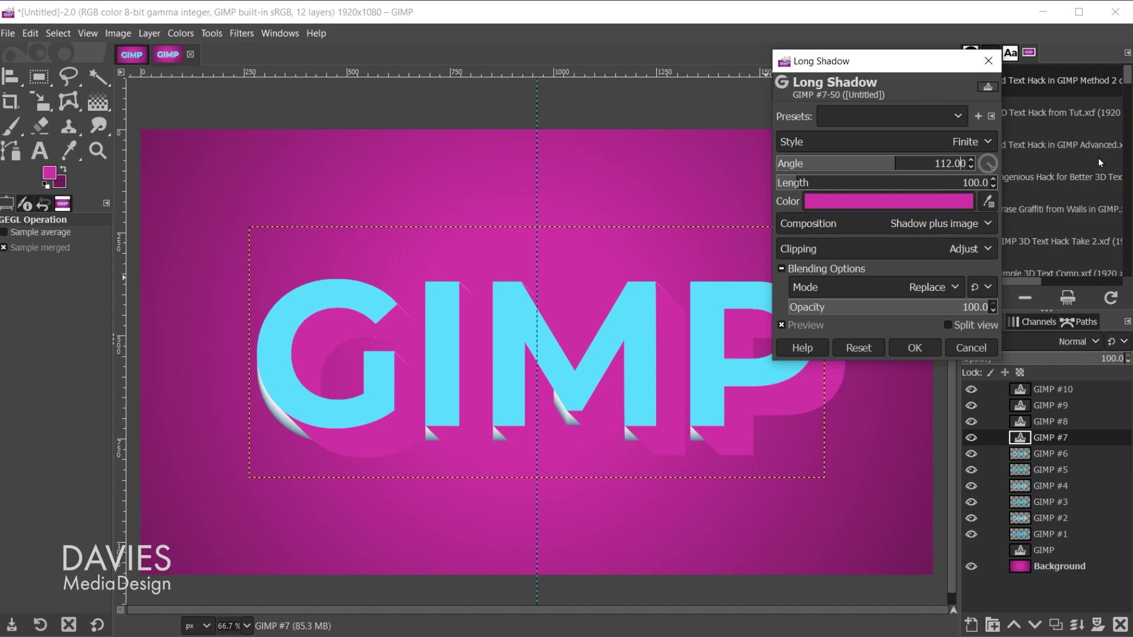
pyautogui.press('BackSpace')
pyautogui.write('5')
pyautogui.press('Tab')
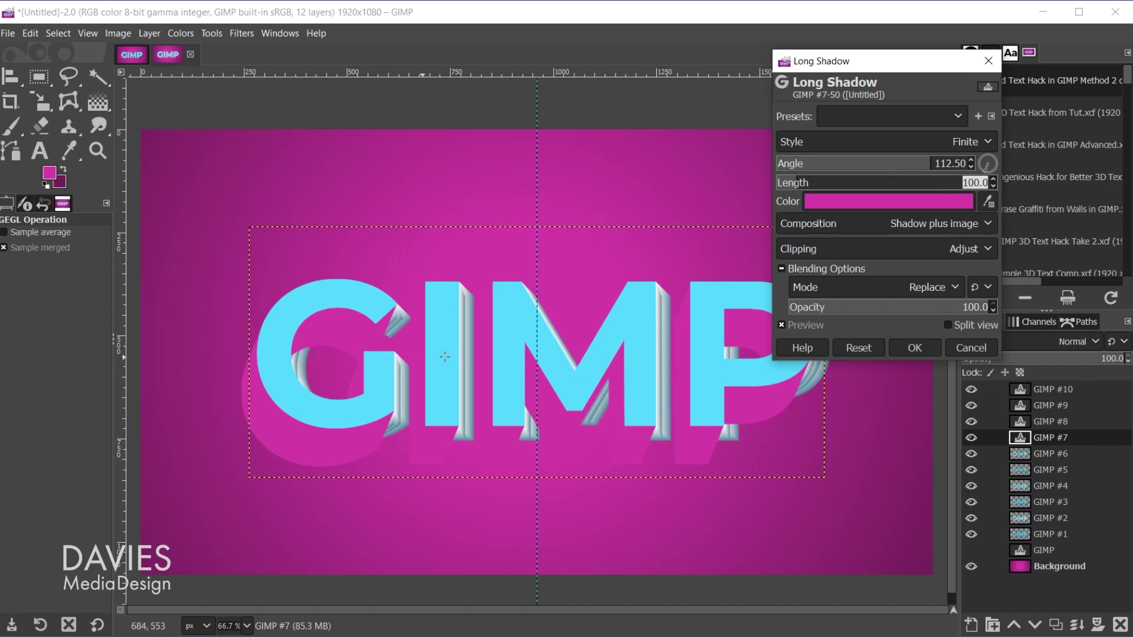
pyautogui.write('38')
# Color the GIMP #7 shadow with the saved dark blue 318099 and apply the filter
pyautogui.click(940, 201)
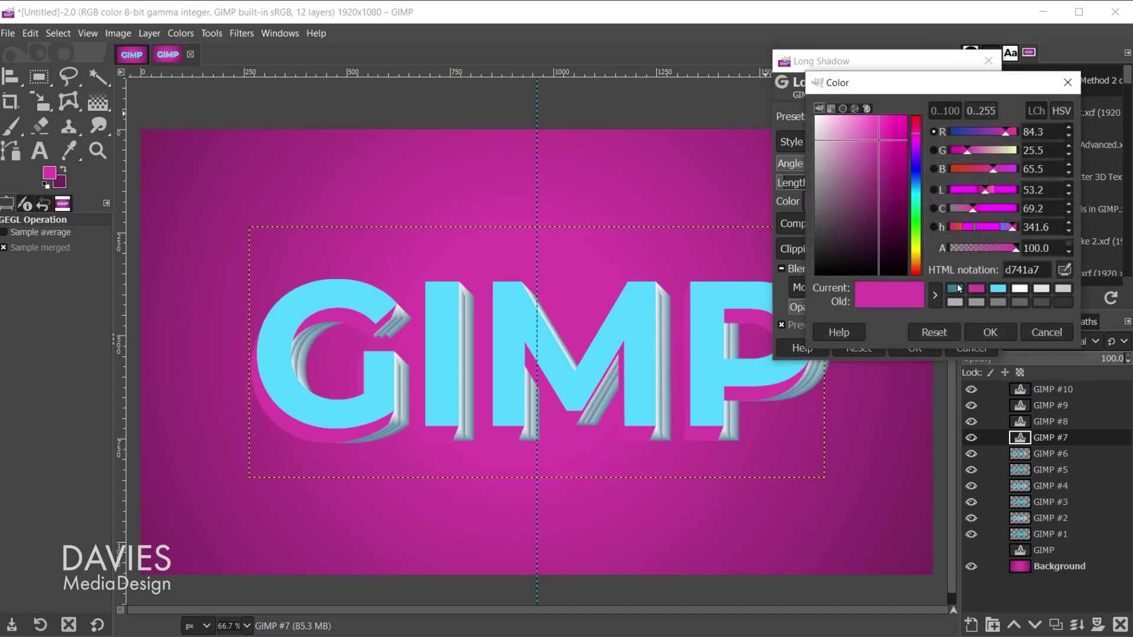
pyautogui.click(954, 288)
pyautogui.click(991, 333)
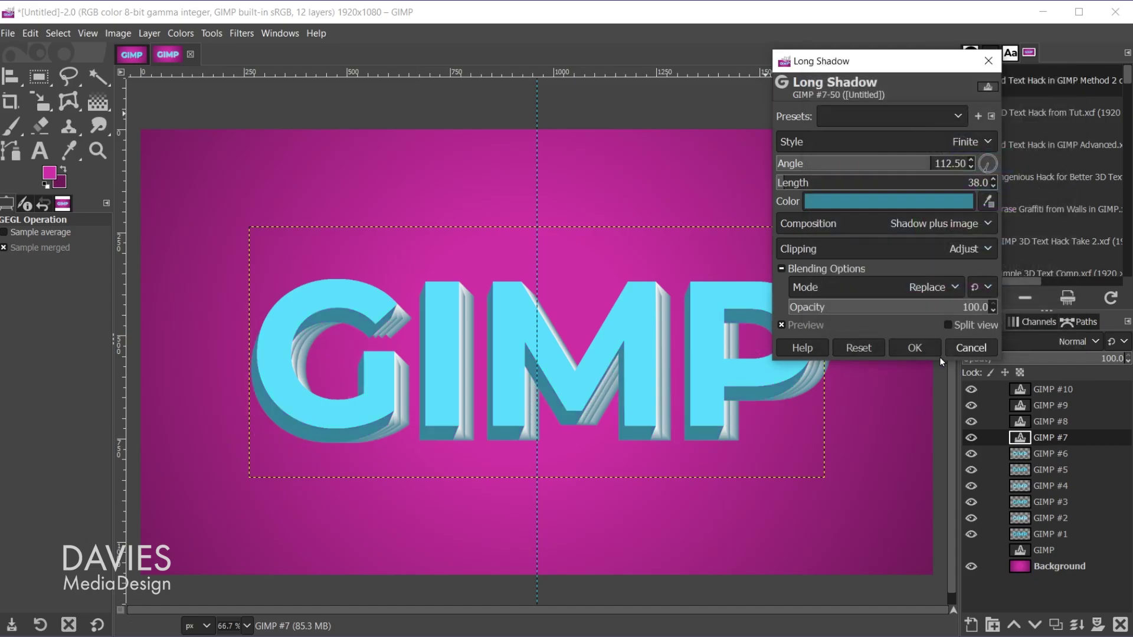
pyautogui.click(913, 349)
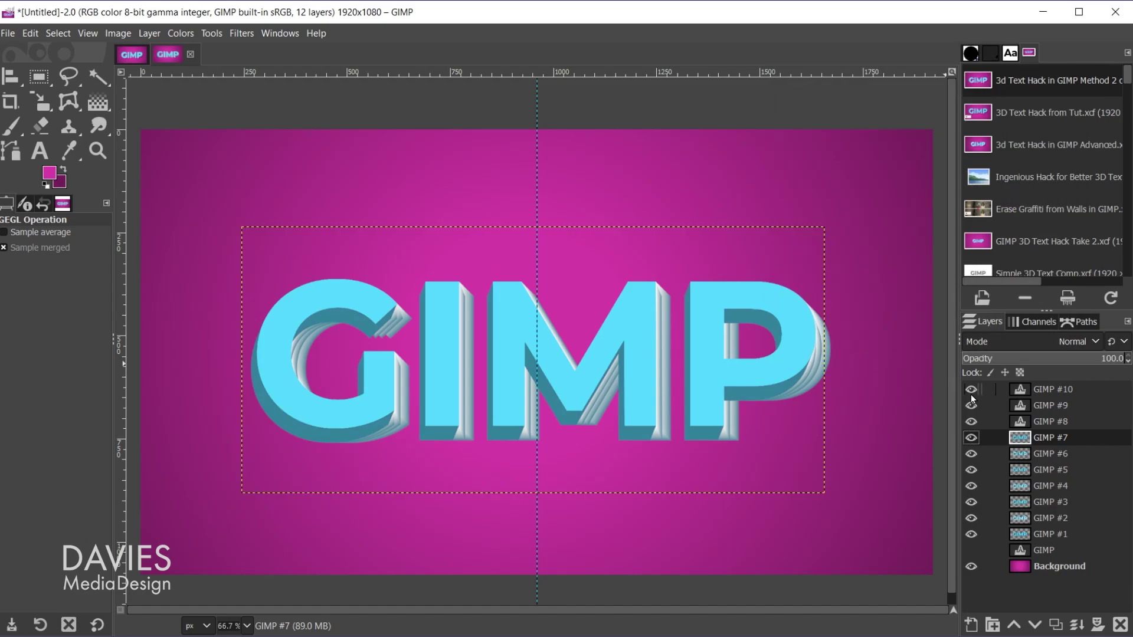
# Start a Long Shadow on the GIMP #8 layer with the Fading (fixed length) style and white (ffffff) as the shadow color
pyautogui.click(1019, 421)
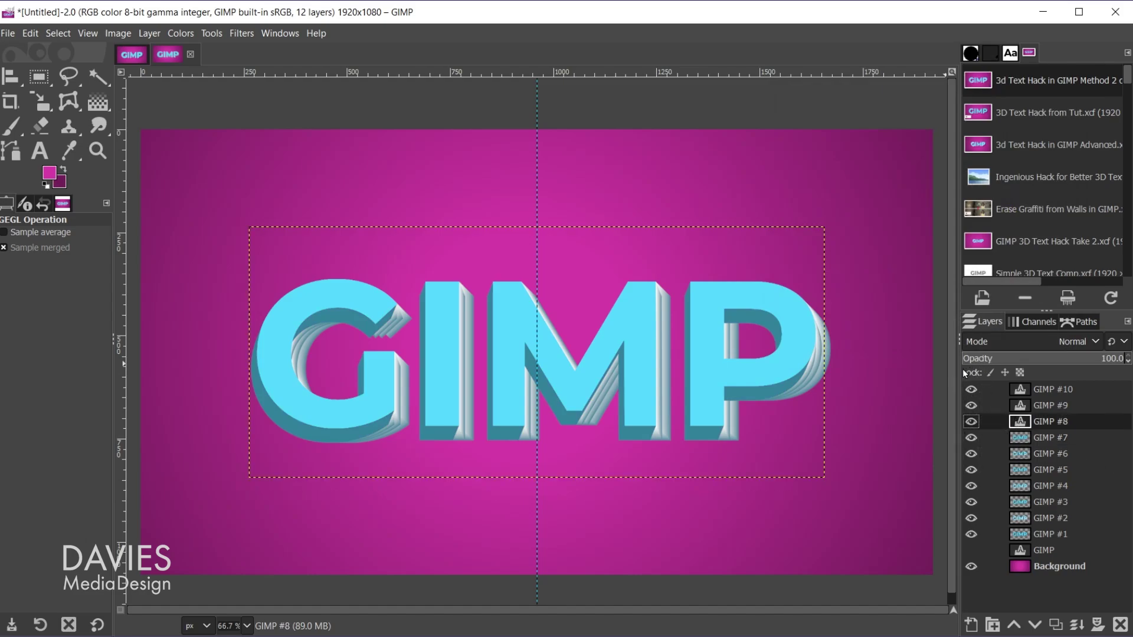
pyautogui.hotkey('ctrl', 'shift', 'f')
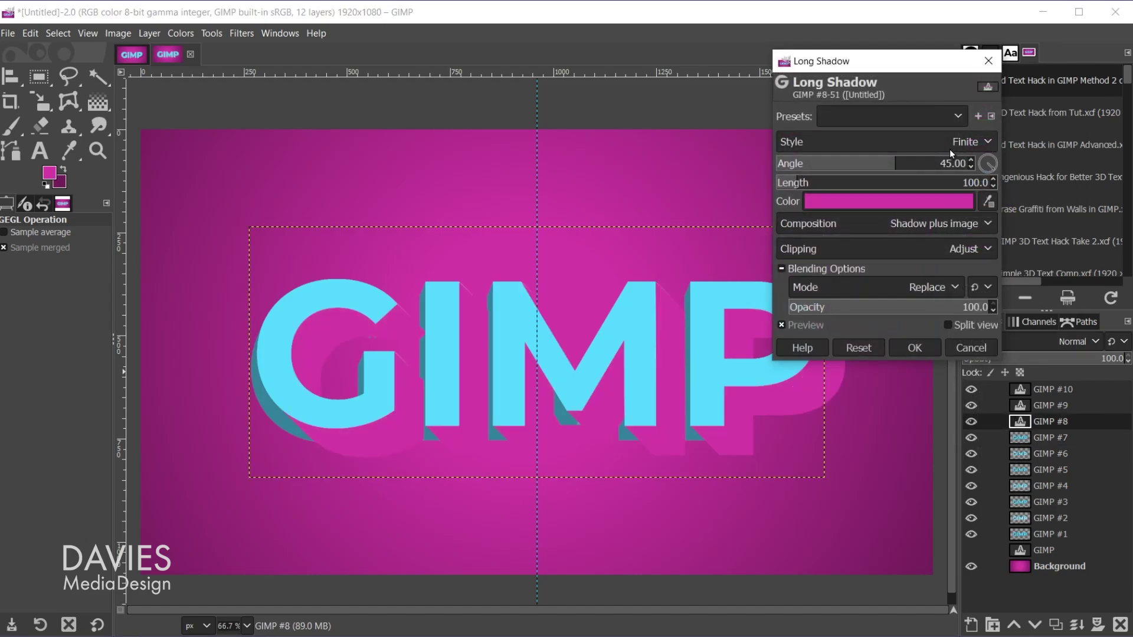
pyautogui.click(948, 148)
pyautogui.click(933, 213)
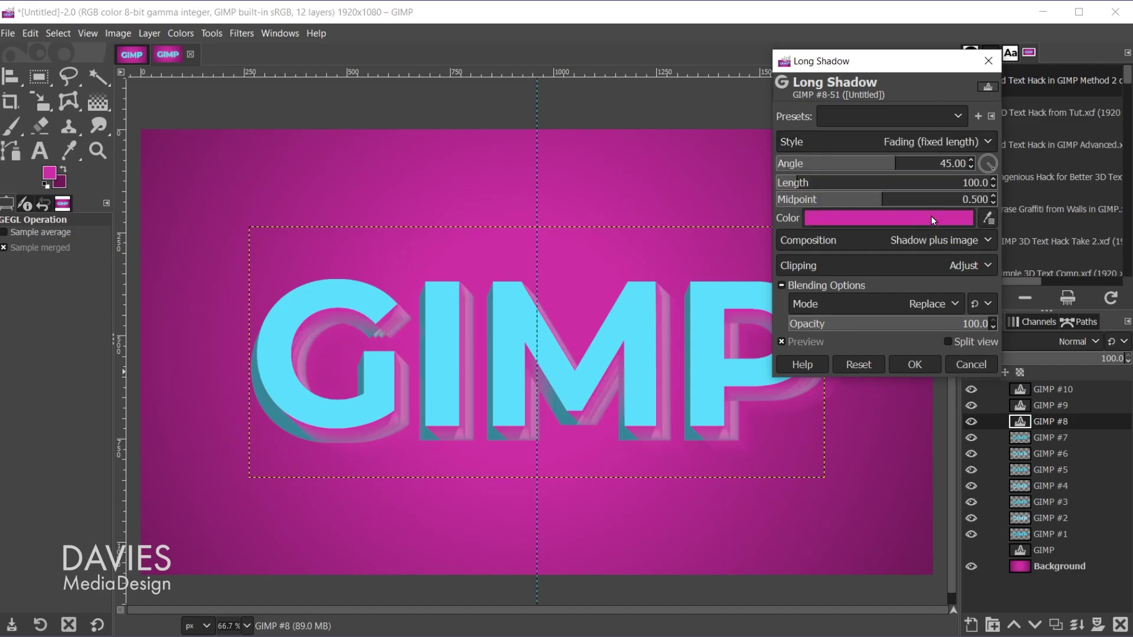
pyautogui.click(931, 216)
pyautogui.moveTo(830, 161); pyautogui.dragTo(793, 125)
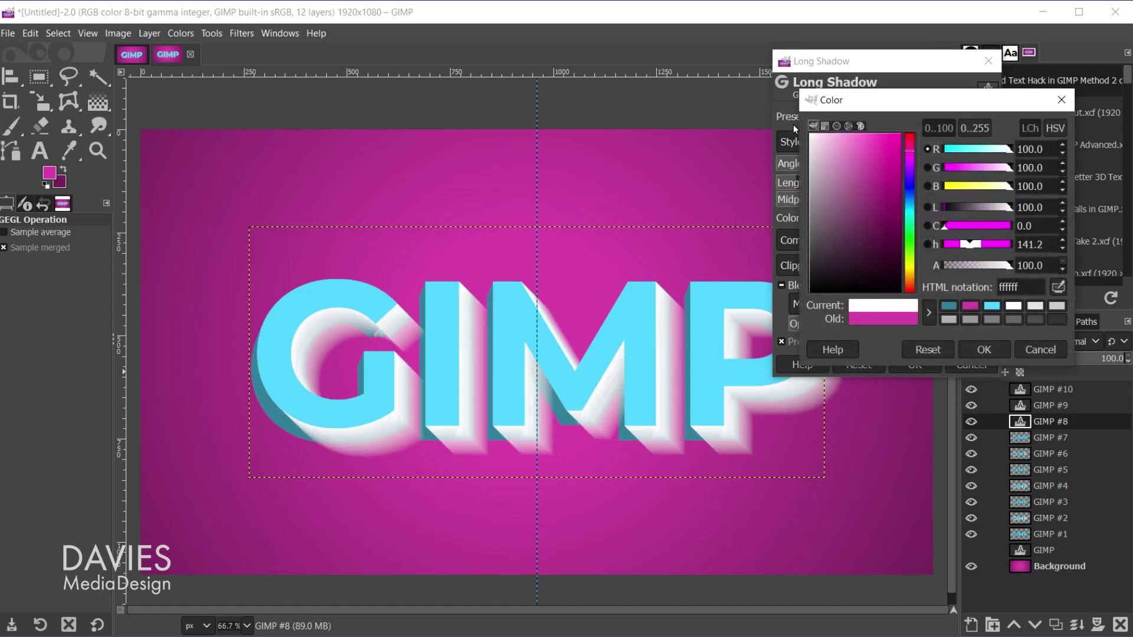
pyautogui.click(993, 352)
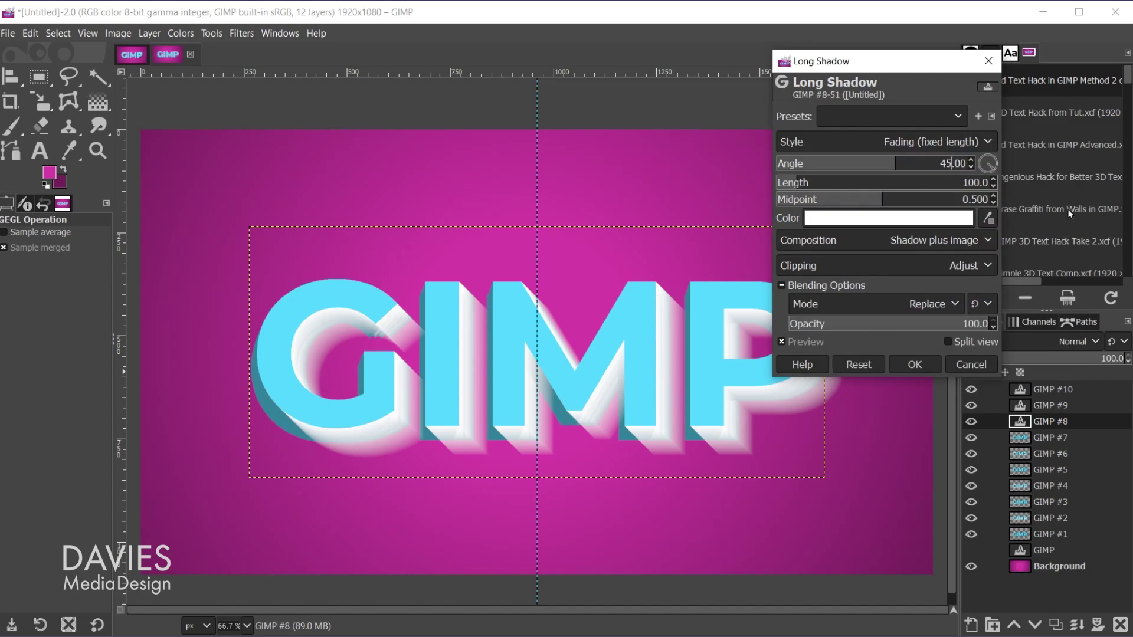
# Set the GIMP #8 shadow angle to 112.5 and its length to 38, and apply the filter
pyautogui.press('BackSpace')
pyautogui.press('BackSpace')
pyautogui.write('112')
pyautogui.press('BackSpace')
pyautogui.write('5')
pyautogui.press('Tab')
pyautogui.write('38')
pyautogui.press('Tab')
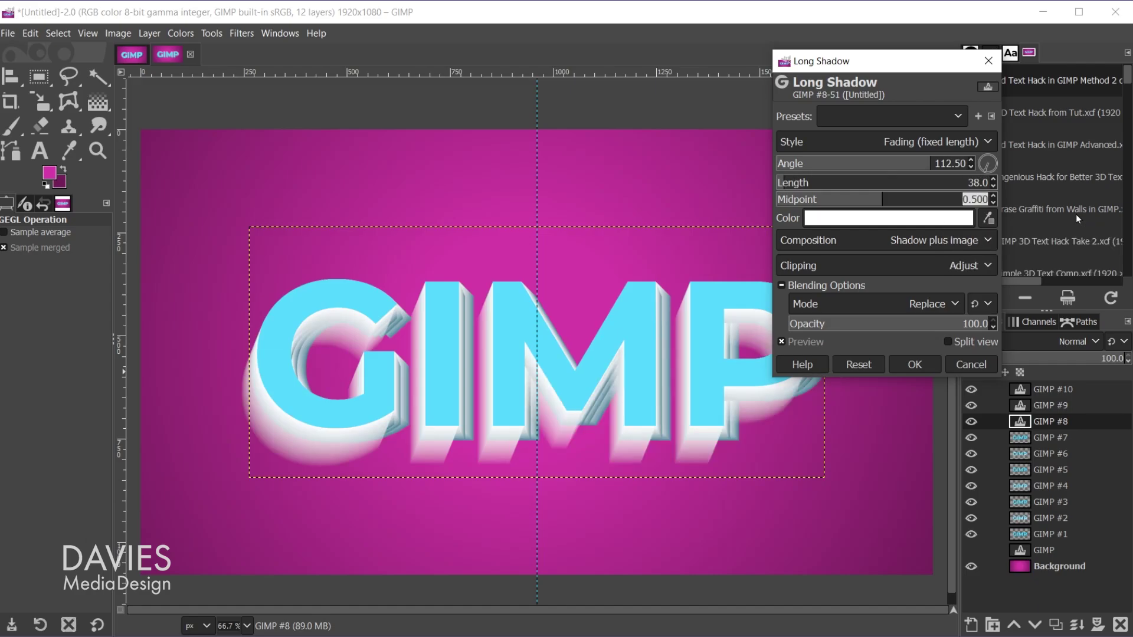
pyautogui.click(916, 364)
# Start a Finite Long Shadow on the GIMP #9 layer with an angle of 135 and a length of 50
pyautogui.click(1018, 406)
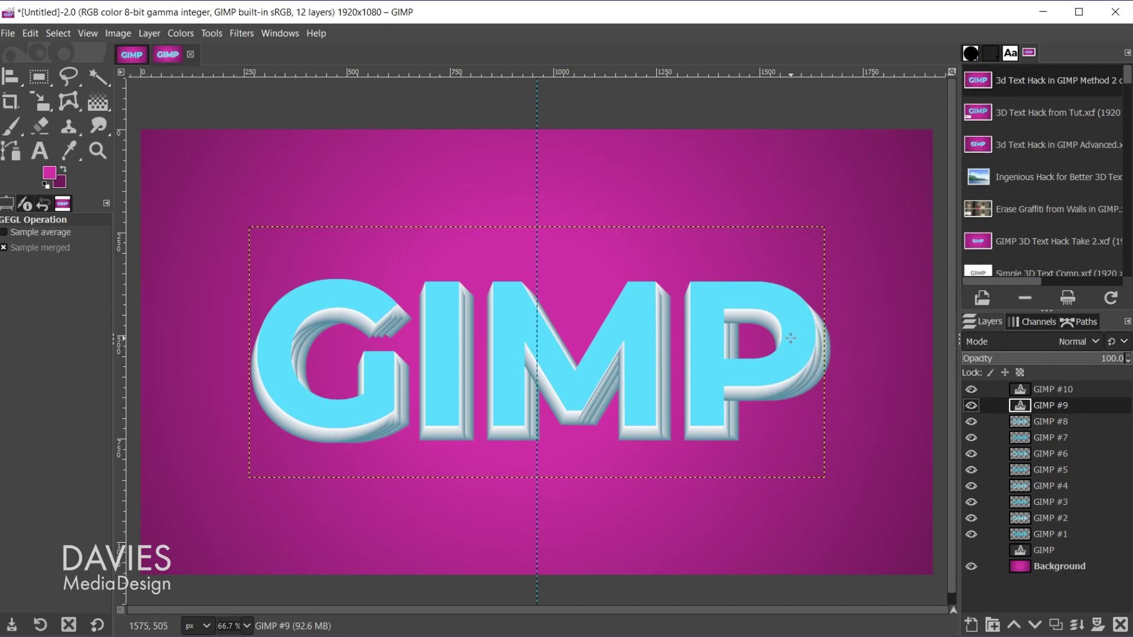
pyautogui.hotkey('shift', 'ctrl', 'f')
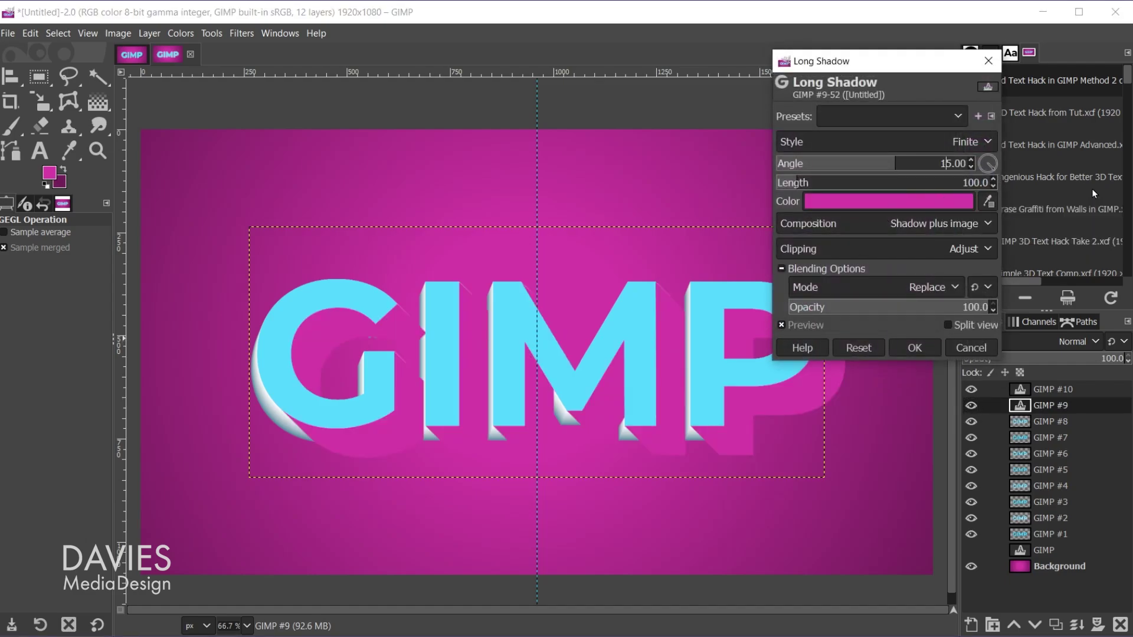
pyautogui.press('BackSpace')
pyautogui.write('13')
pyautogui.press('Tab')
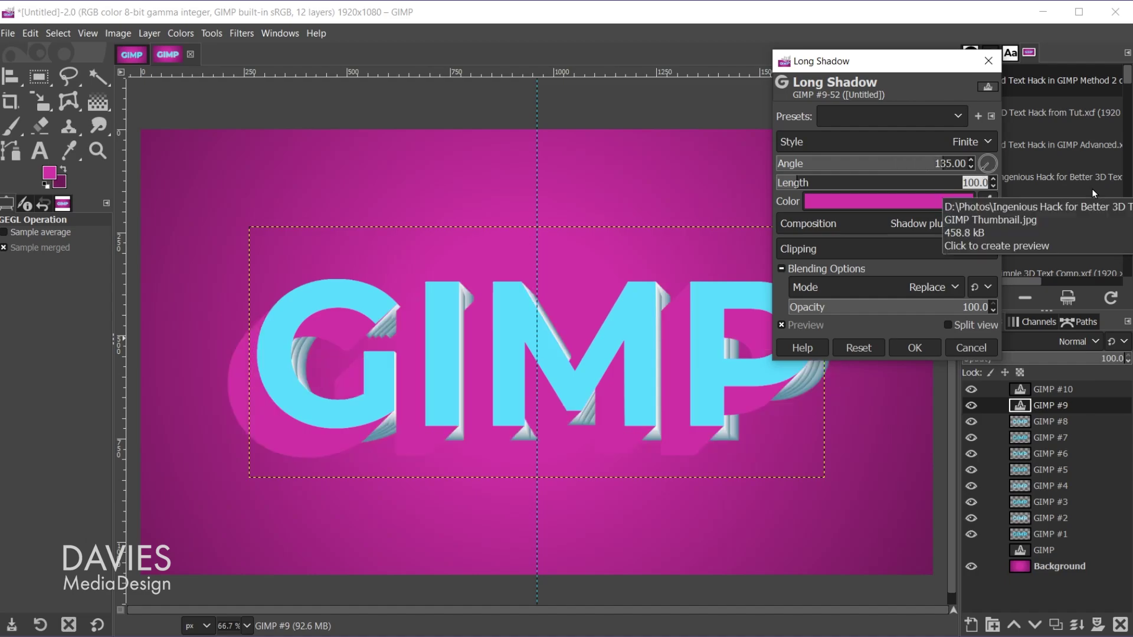
pyautogui.write('50')
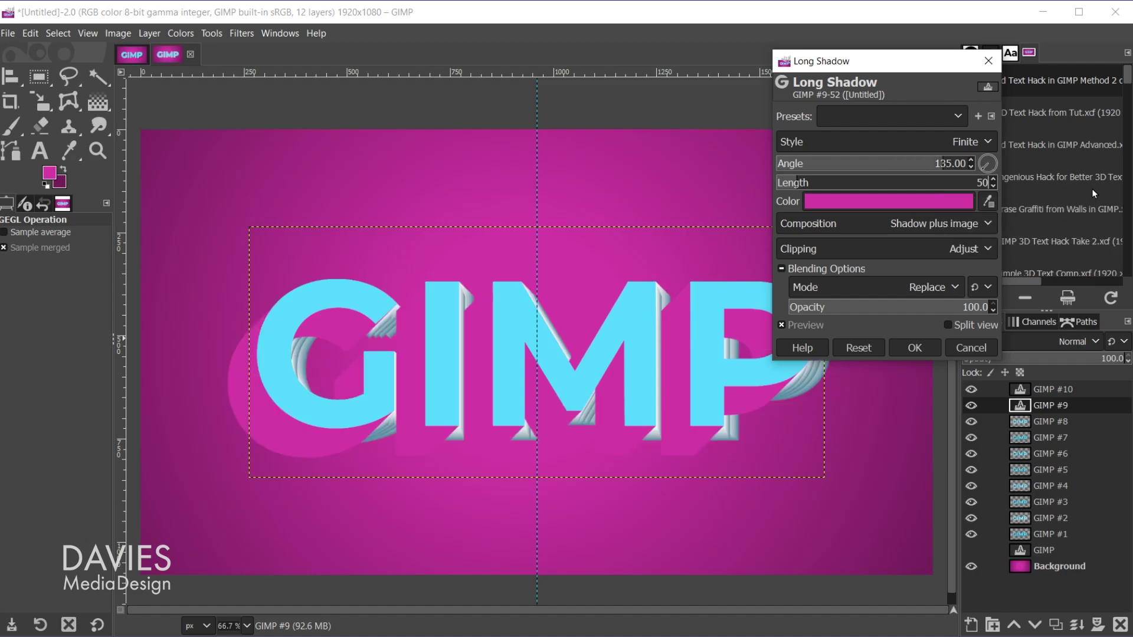
pyautogui.press('Tab')
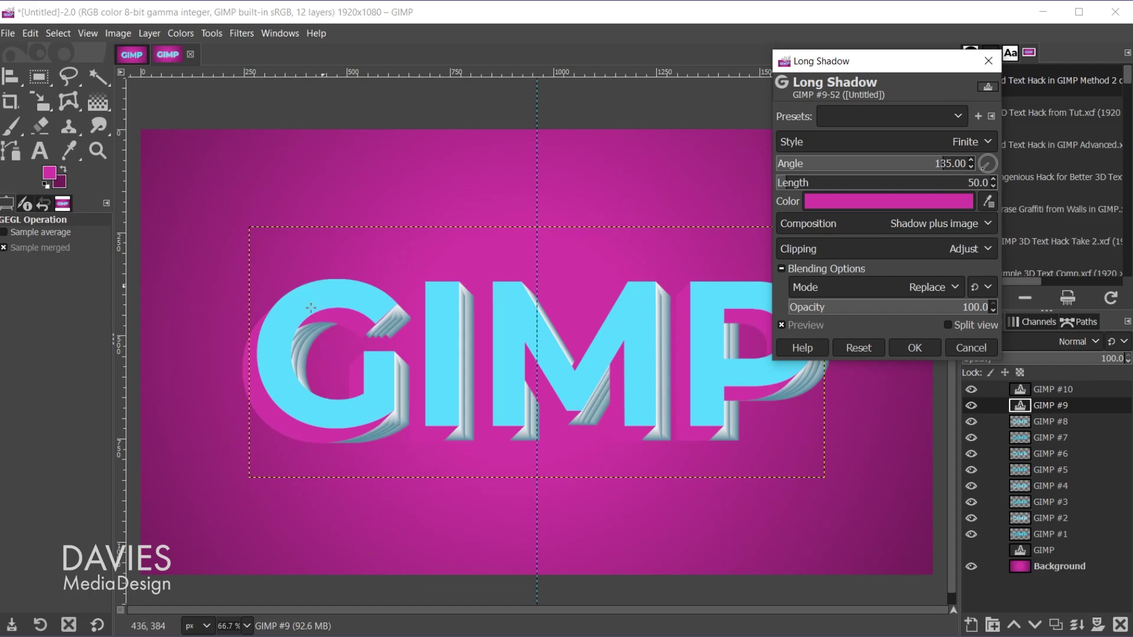
# Color the GIMP #9 shadow with the saved dark blue 318099 and apply the filter
pyautogui.click(920, 198)
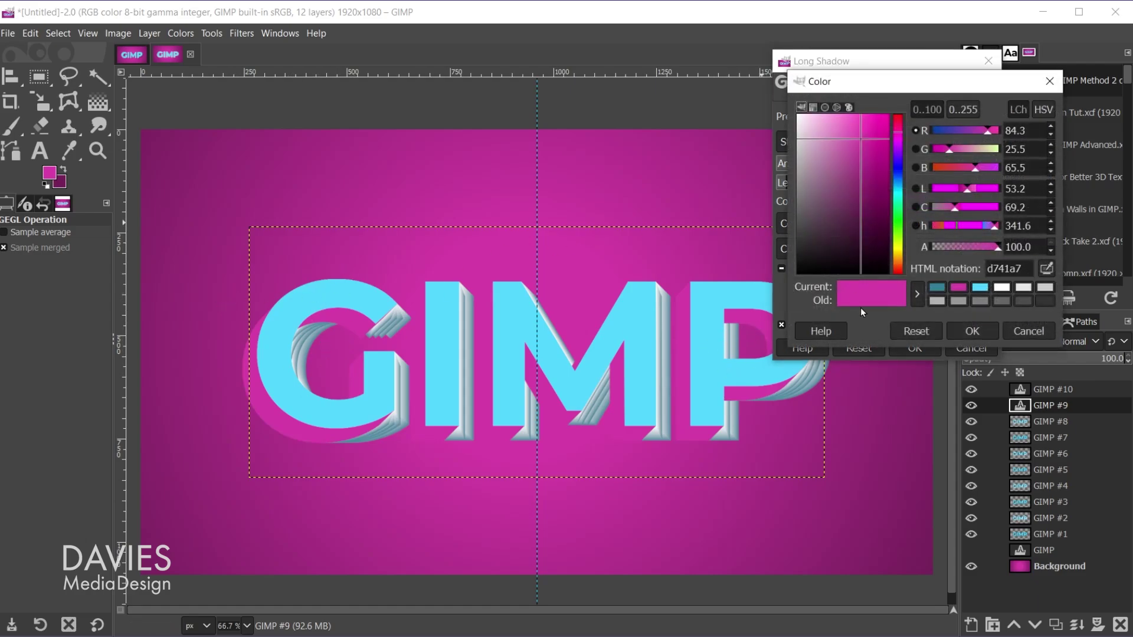
pyautogui.click(936, 289)
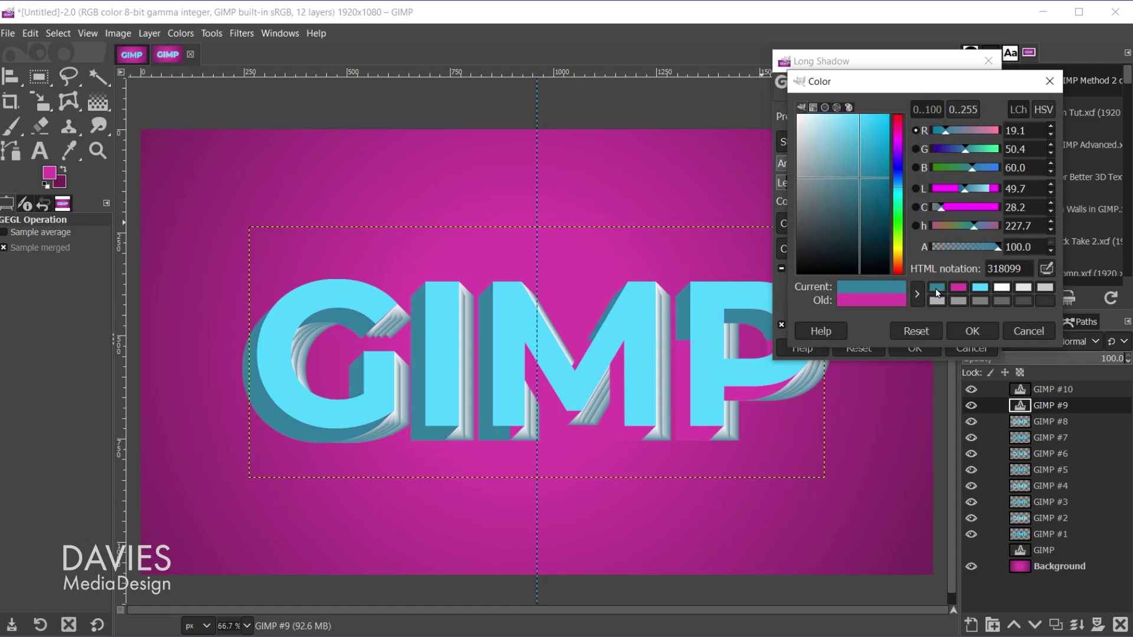
pyautogui.click(982, 331)
pyautogui.click(914, 347)
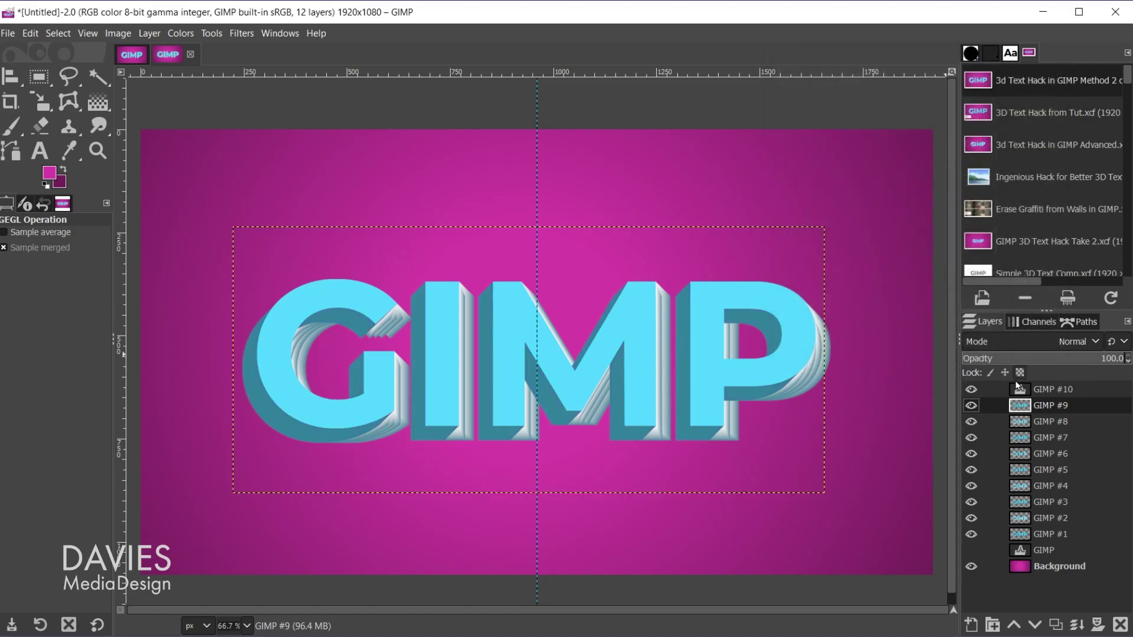
# Start a Long Shadow on the GIMP #10 layer with white as the shadow color and the Fading (fixed length) style
pyautogui.click(1017, 389)
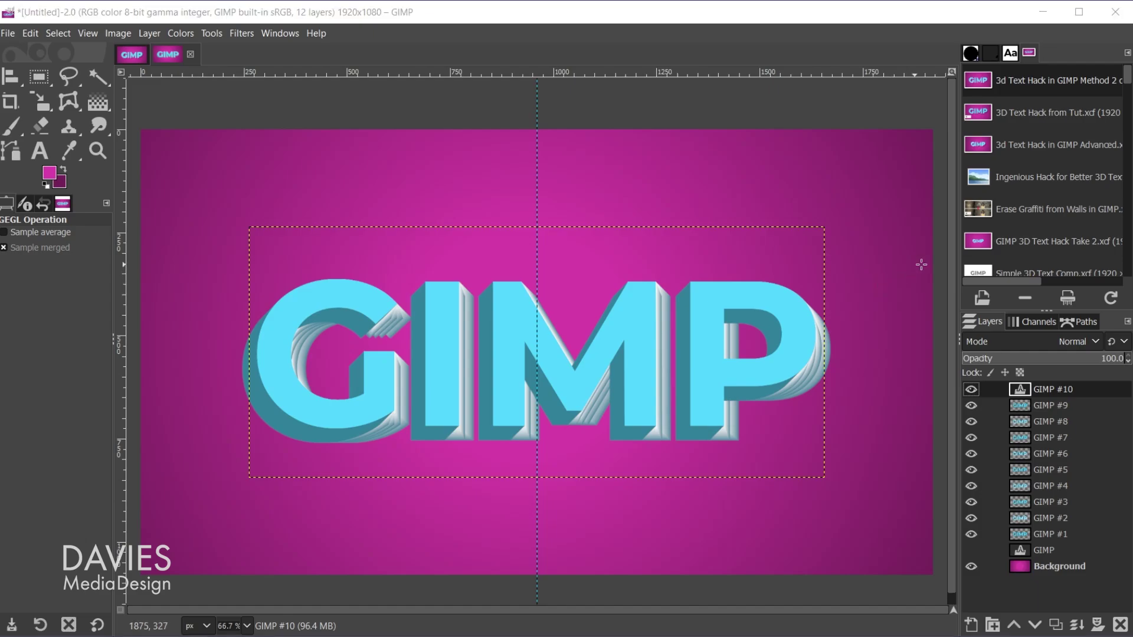
pyautogui.hotkey('shift', 'ctrl', 'f')
pyautogui.click(933, 204)
pyautogui.click(817, 124)
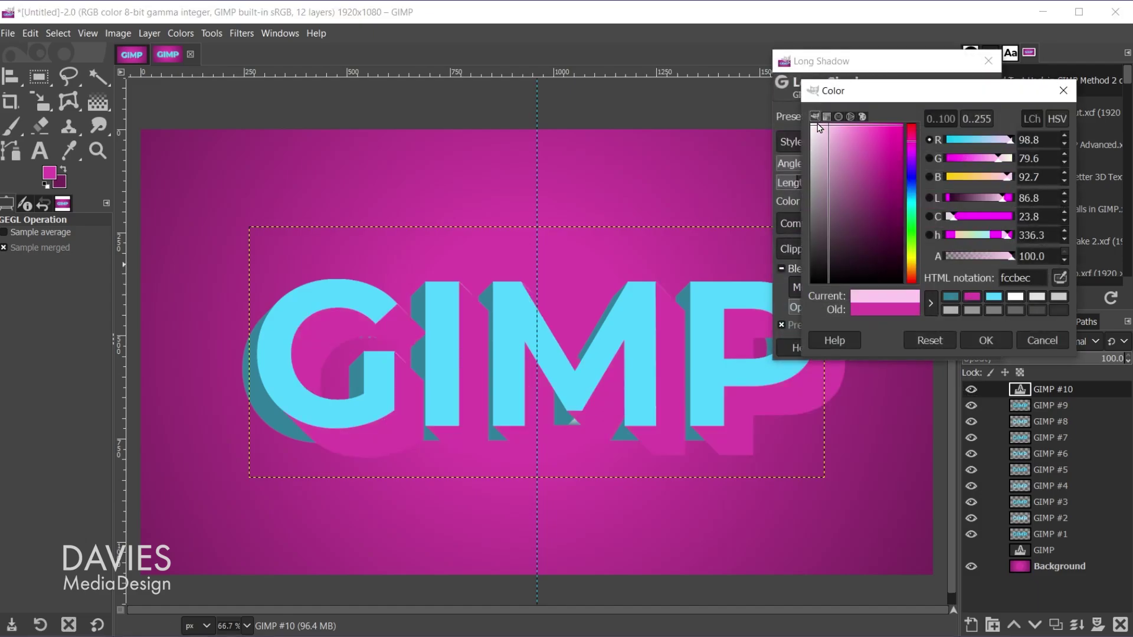
pyautogui.click(993, 340)
pyautogui.click(889, 142)
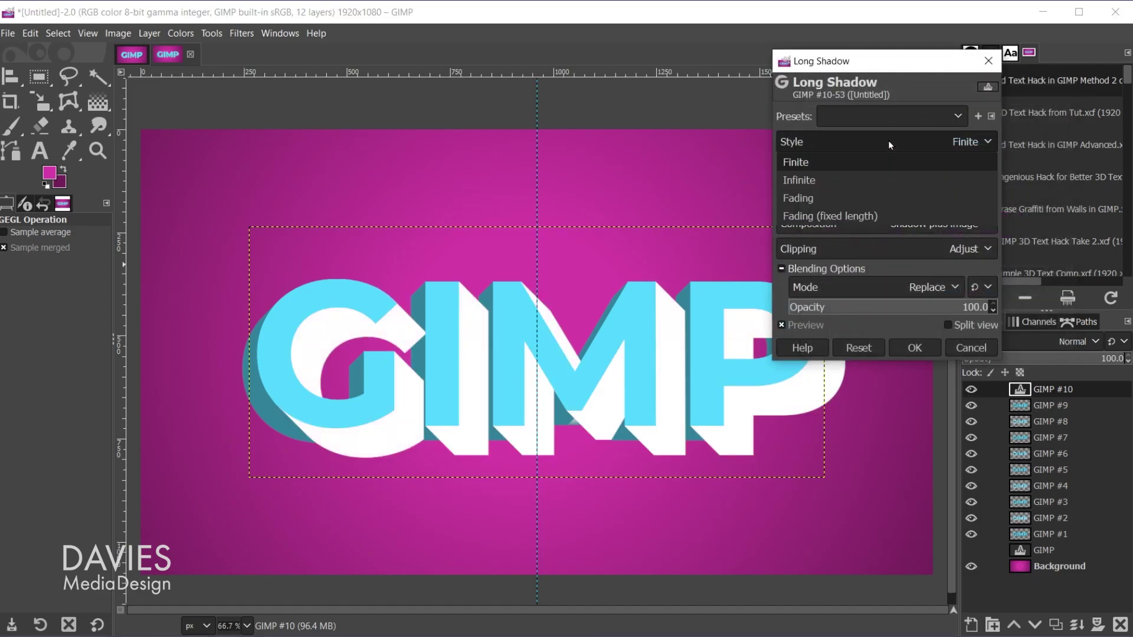
pyautogui.click(904, 215)
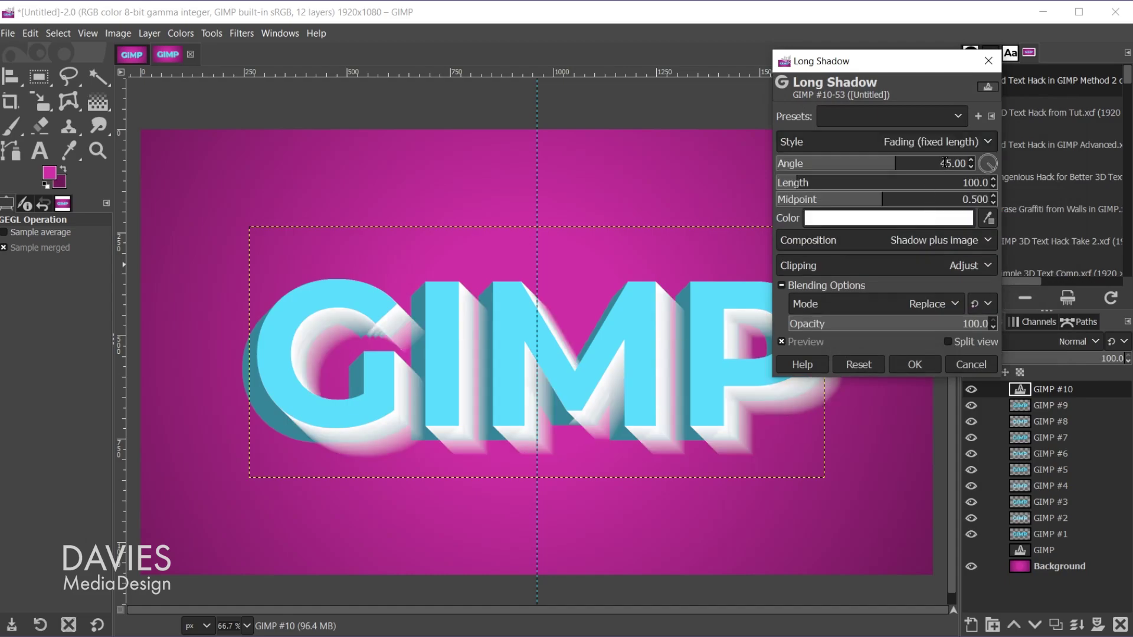
# Set the GIMP #10 shadow angle to 135 and its length to 50, and apply the filter
pyautogui.press('BackSpace')
pyautogui.write('13')
pyautogui.press('Tab')
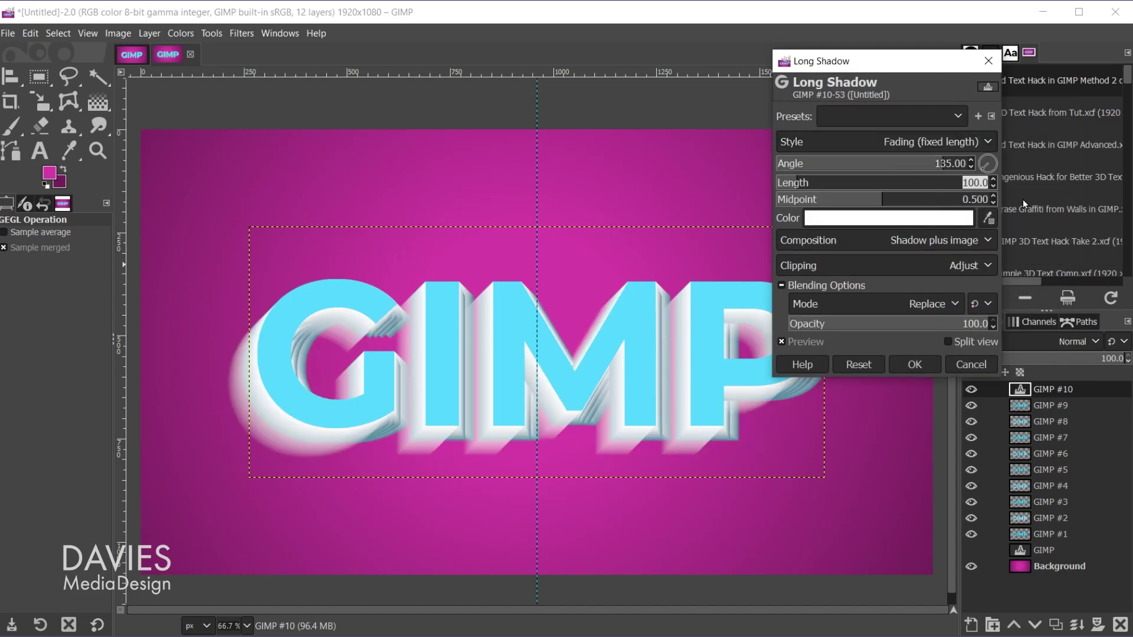
pyautogui.write('50')
pyautogui.press('Tab')
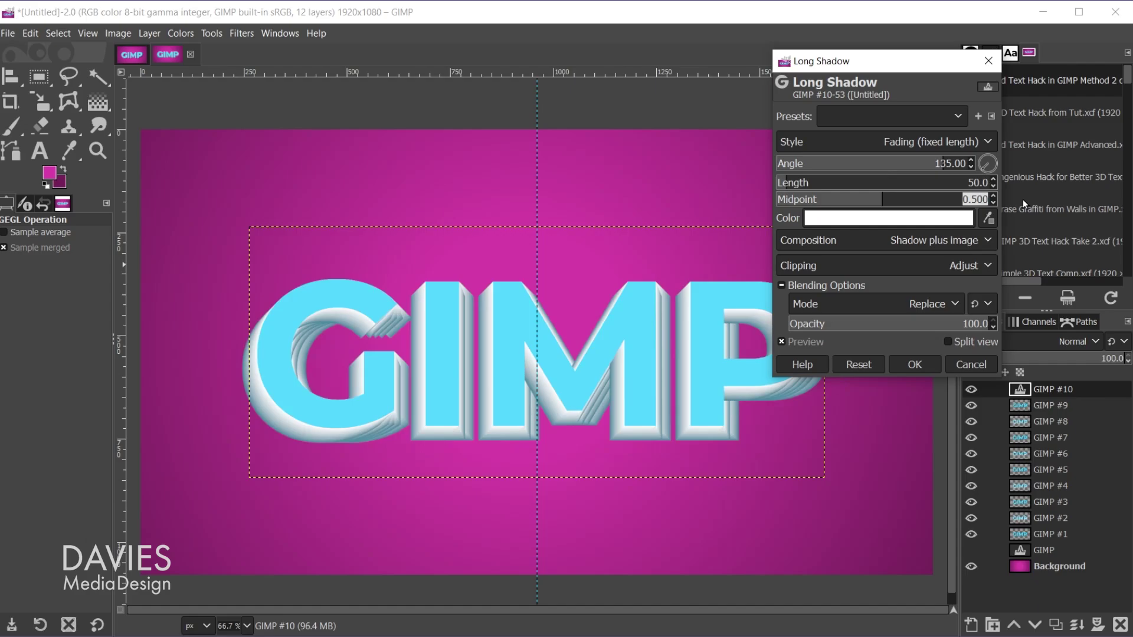
pyautogui.click(914, 364)
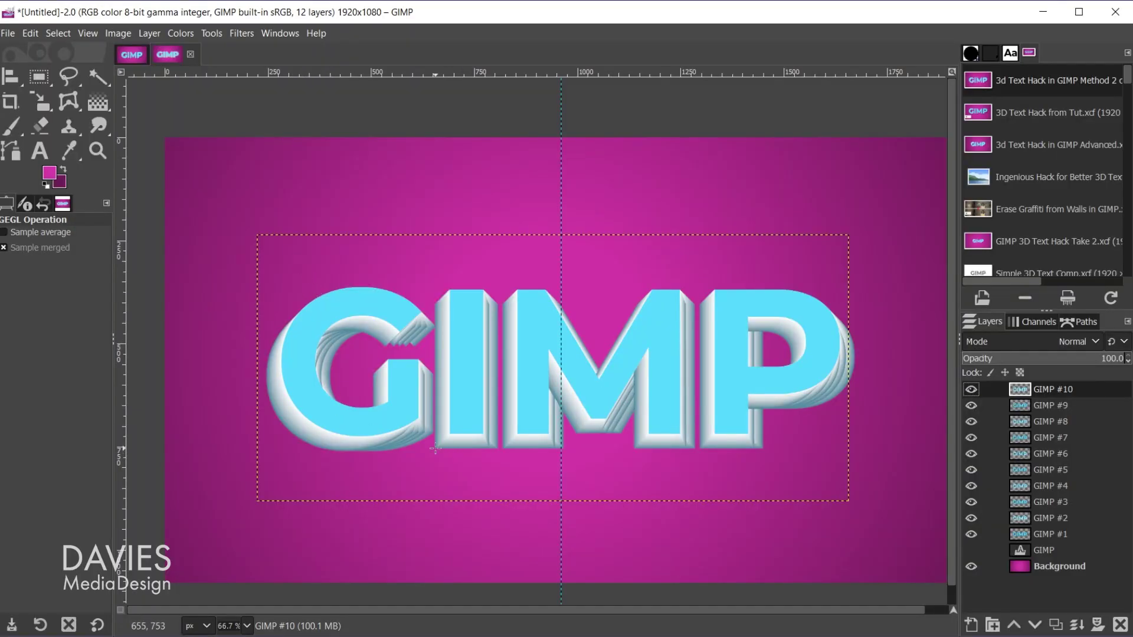
# On the GIMP #1 layer, make a rectangular selection of about 409 by 621 px around the letter G
pyautogui.click(1020, 537)
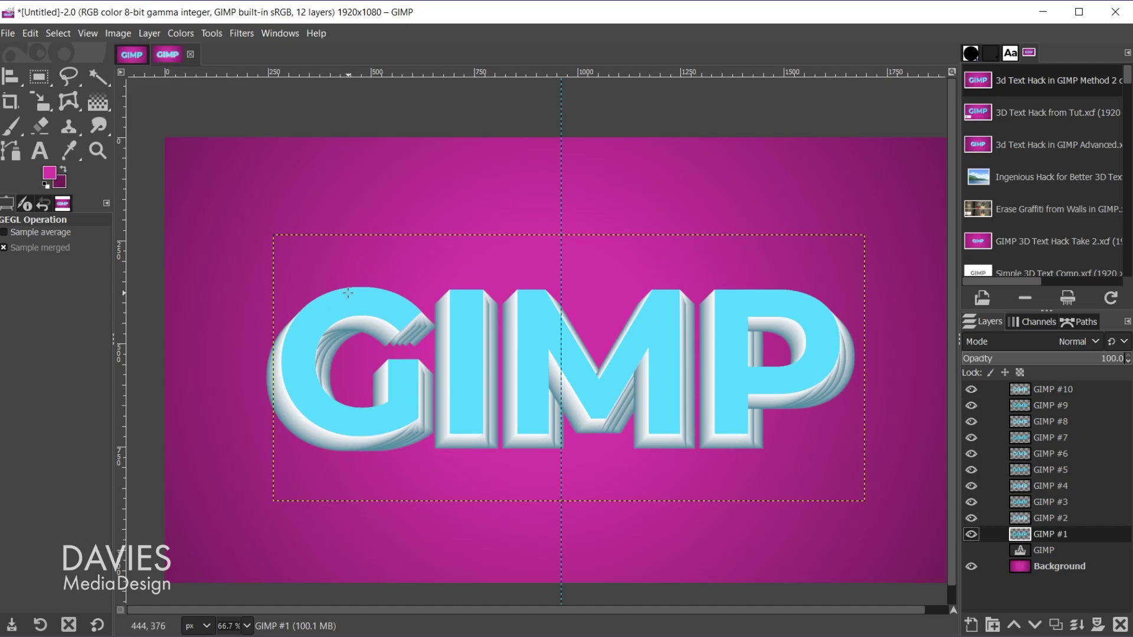
pyautogui.click(45, 80)
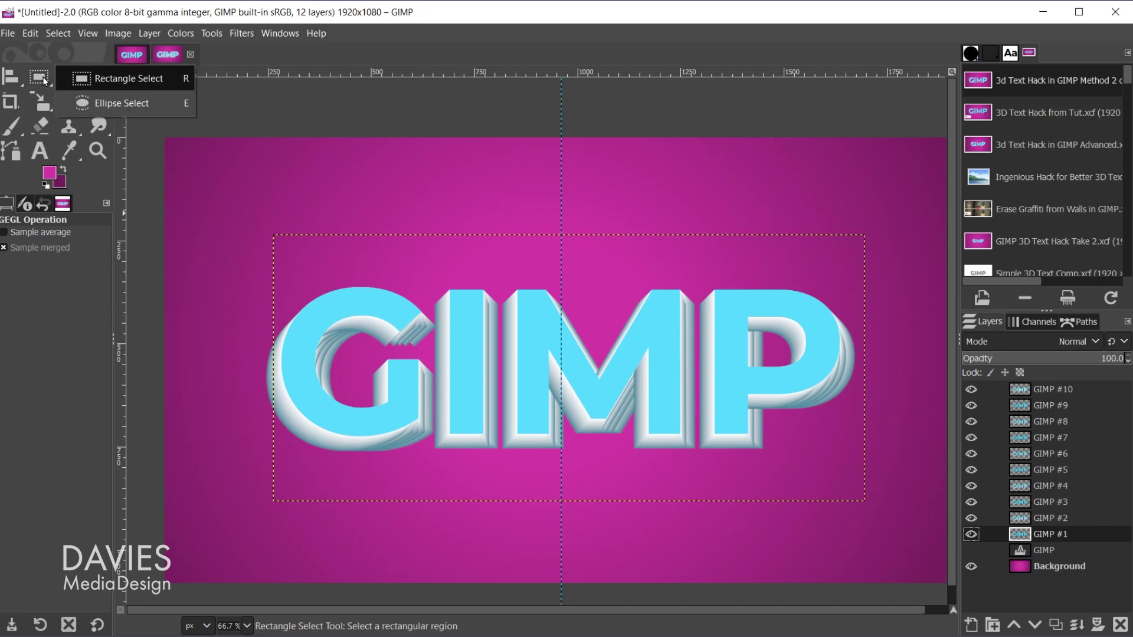
pyautogui.click(134, 78)
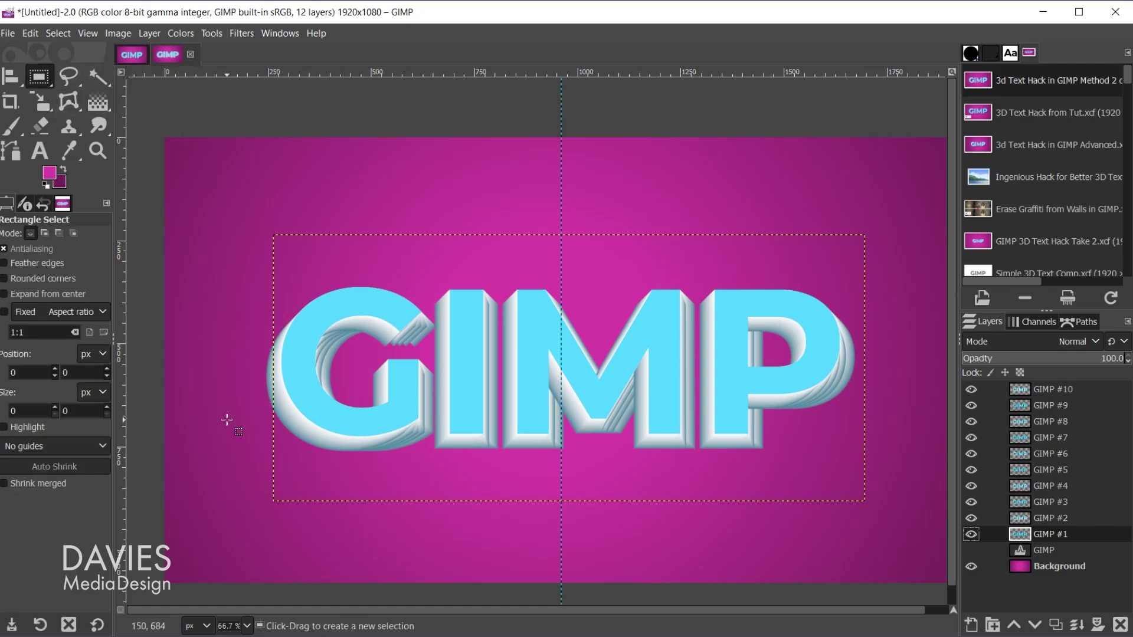
pyautogui.moveTo(280, 232); pyautogui.dragTo(450, 485)
pyautogui.moveTo(446, 485); pyautogui.dragTo(451, 485)
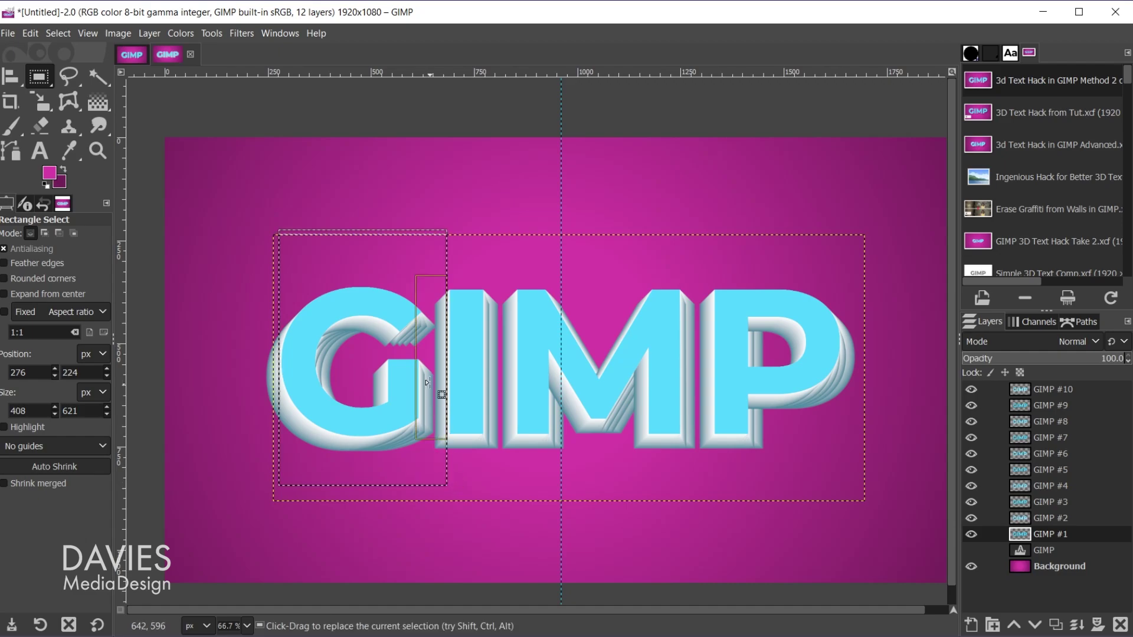
pyautogui.moveTo(429, 383); pyautogui.dragTo(427, 386)
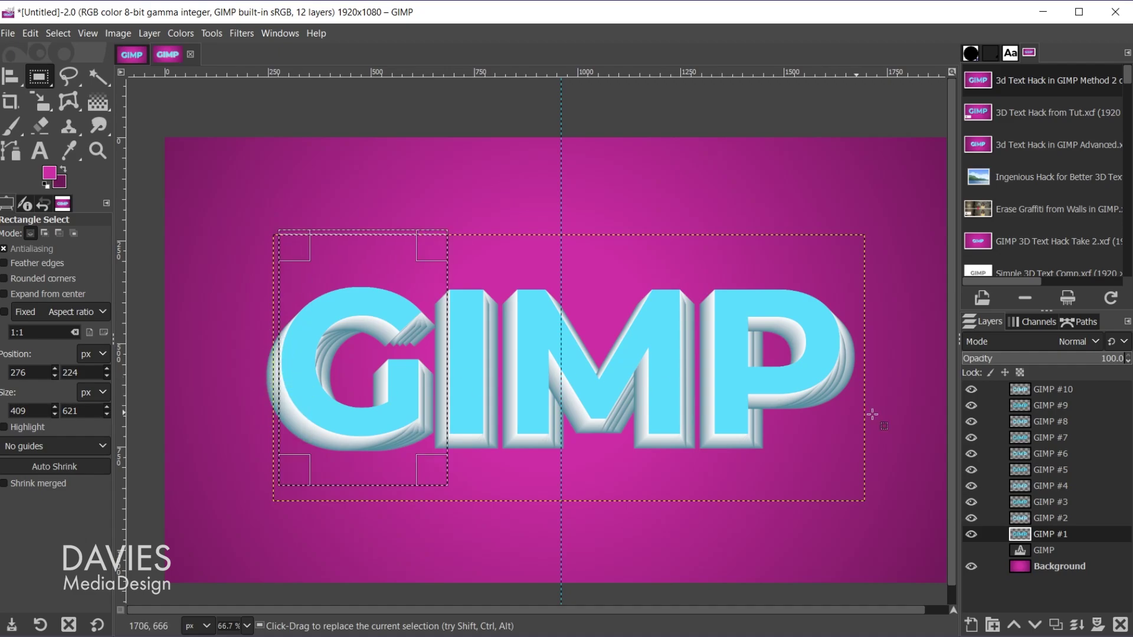
# Add a layer mask initialized to Selection on the GIMP #1 layer, and set the layer preview size to Large
pyautogui.click(1098, 627)
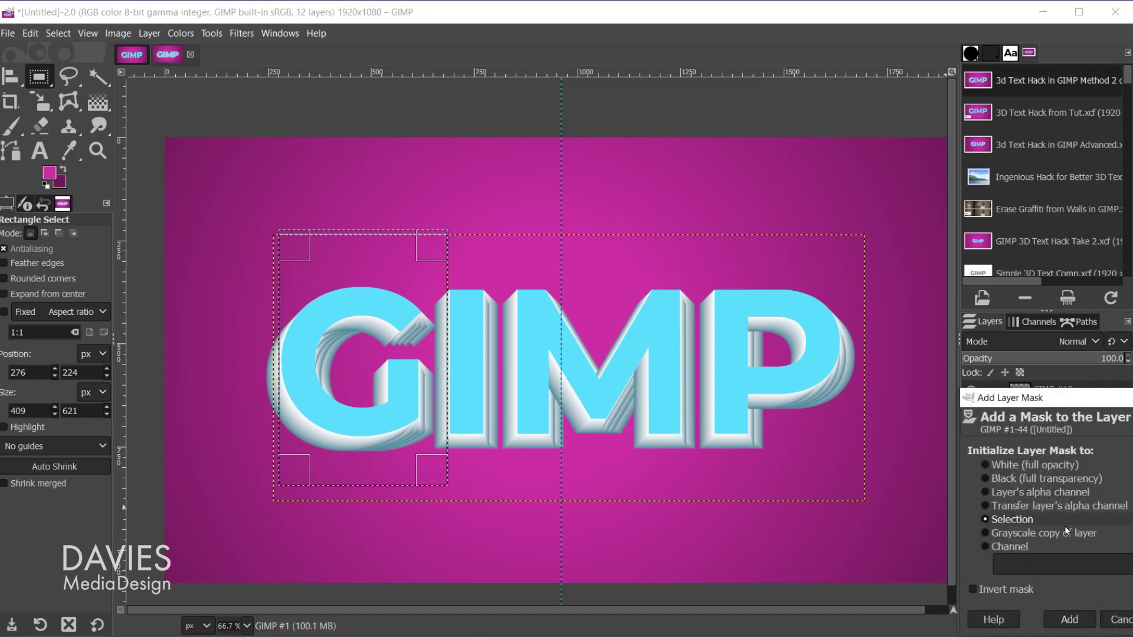
pyautogui.click(1070, 622)
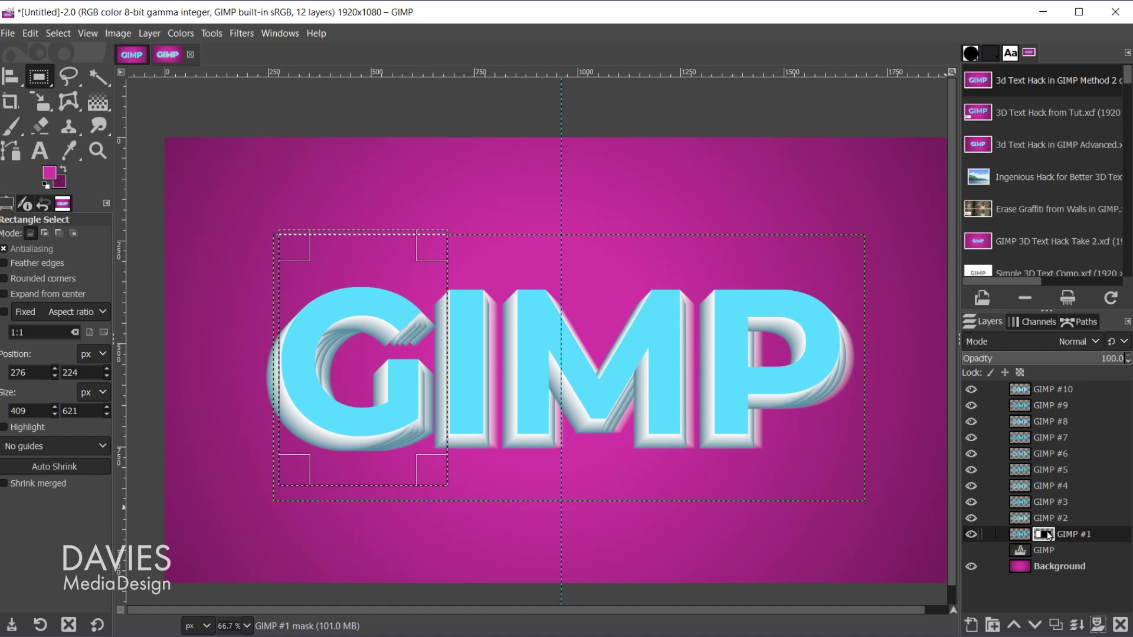
pyautogui.click(1127, 323)
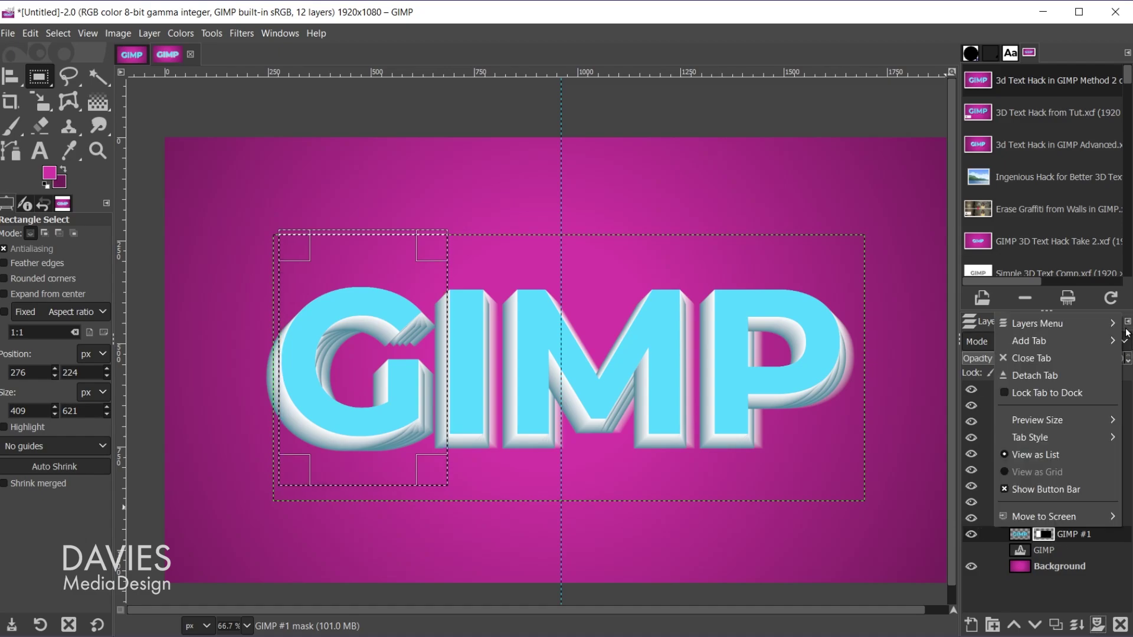
pyautogui.moveTo(1078, 421)
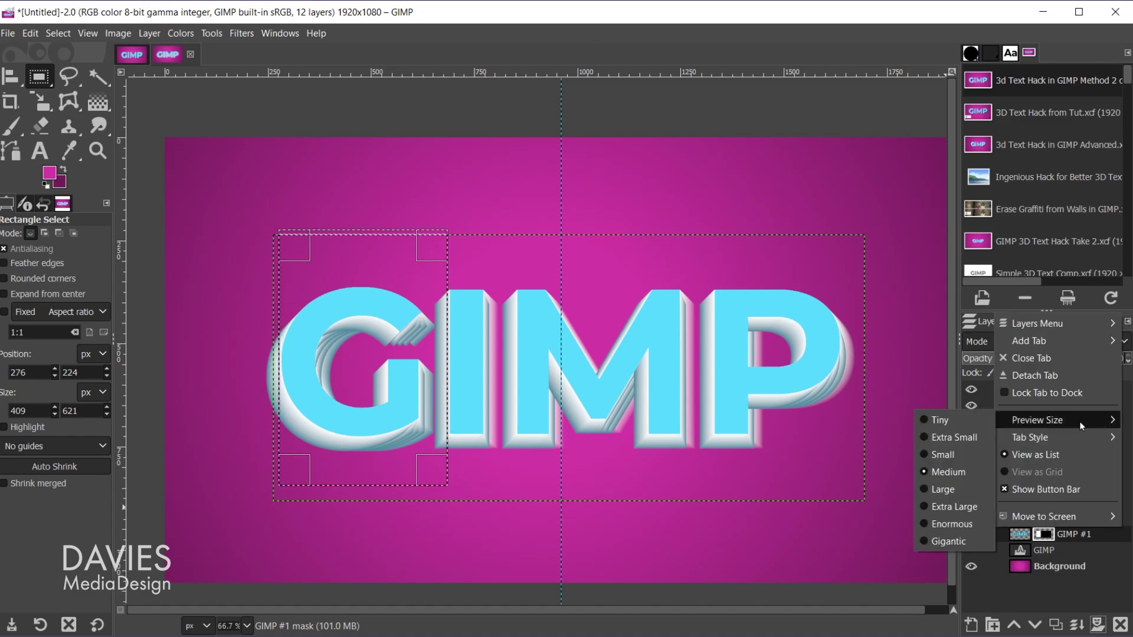
pyautogui.click(961, 489)
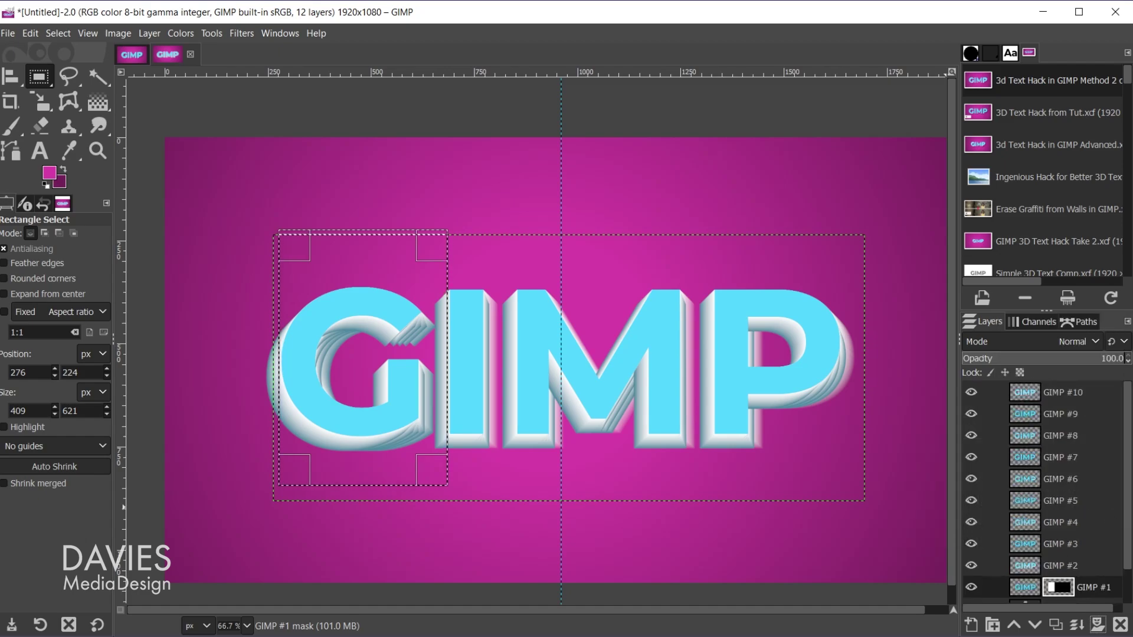
pyautogui.moveTo(1127, 495); pyautogui.dragTo(1127, 540)
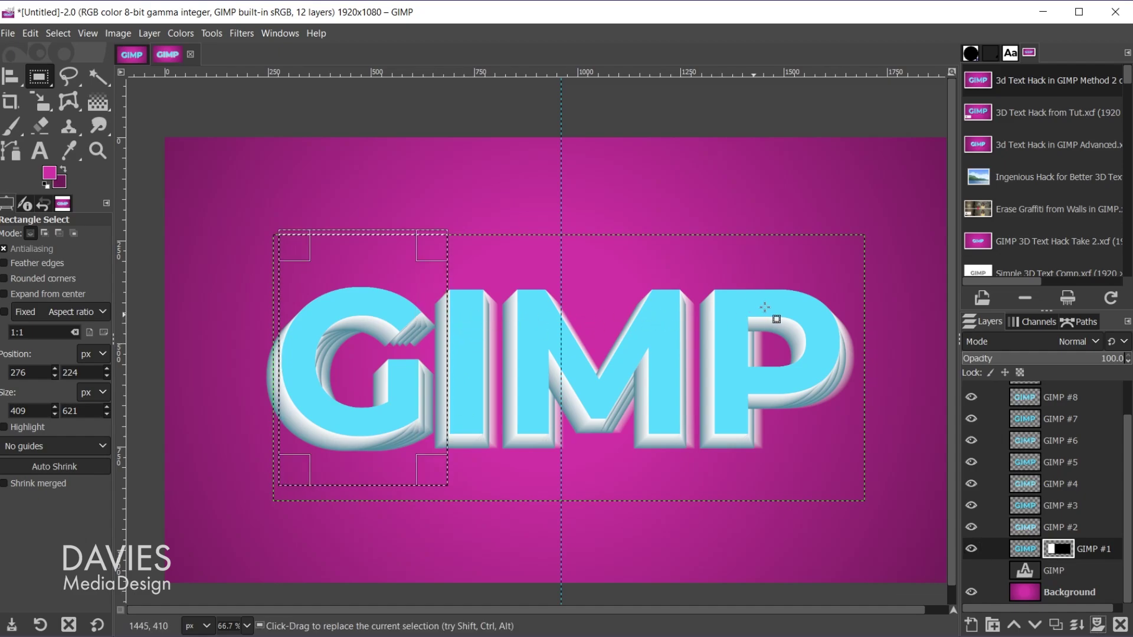
# Add a layer mask to the GIMP #2 layer from the same selection around the letter G
pyautogui.click(1032, 530)
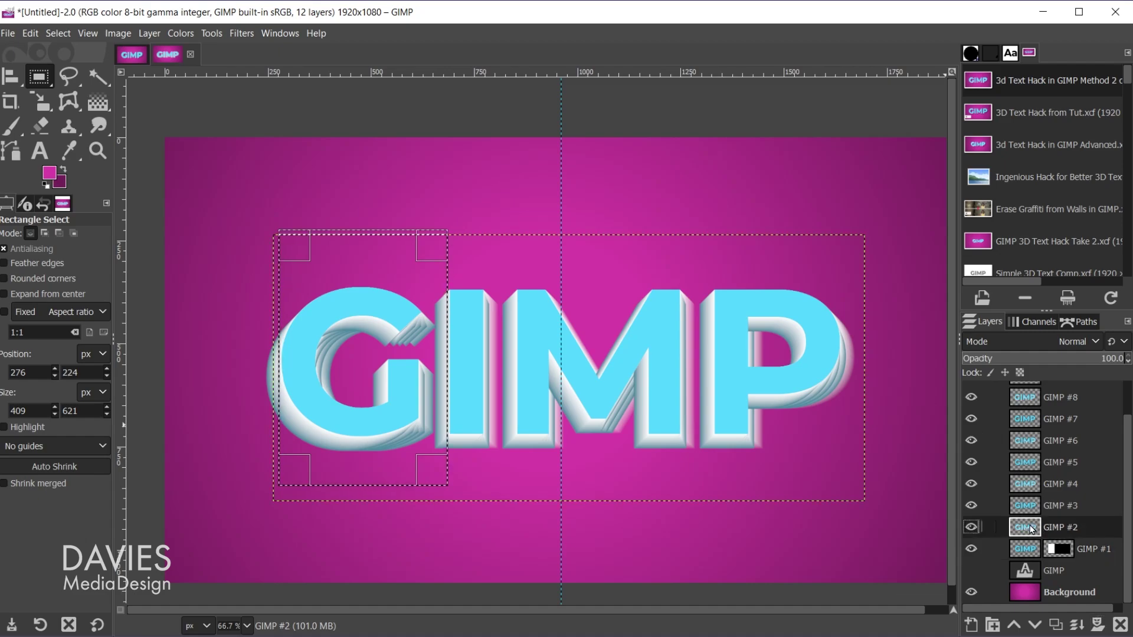
pyautogui.keyDown('shift'); pyautogui.click(1031, 530); pyautogui.keyUp('shift')
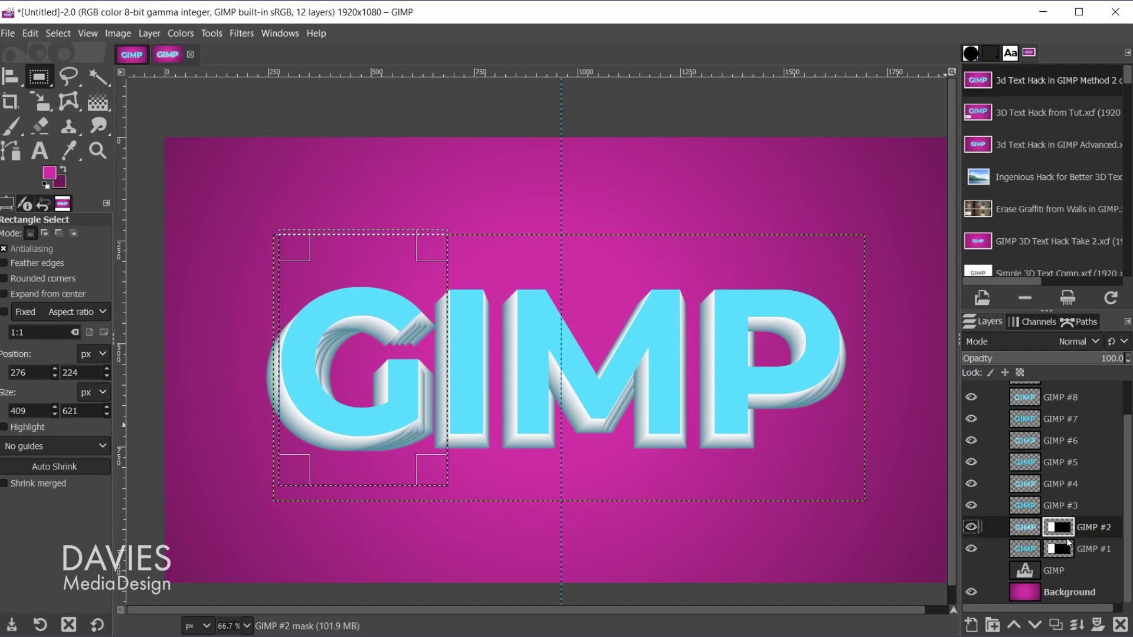
# Resize the selection to about 178 by 621 px around the letter I, and mask the GIMP #3 and GIMP #4 layers with it
pyautogui.click(1032, 511)
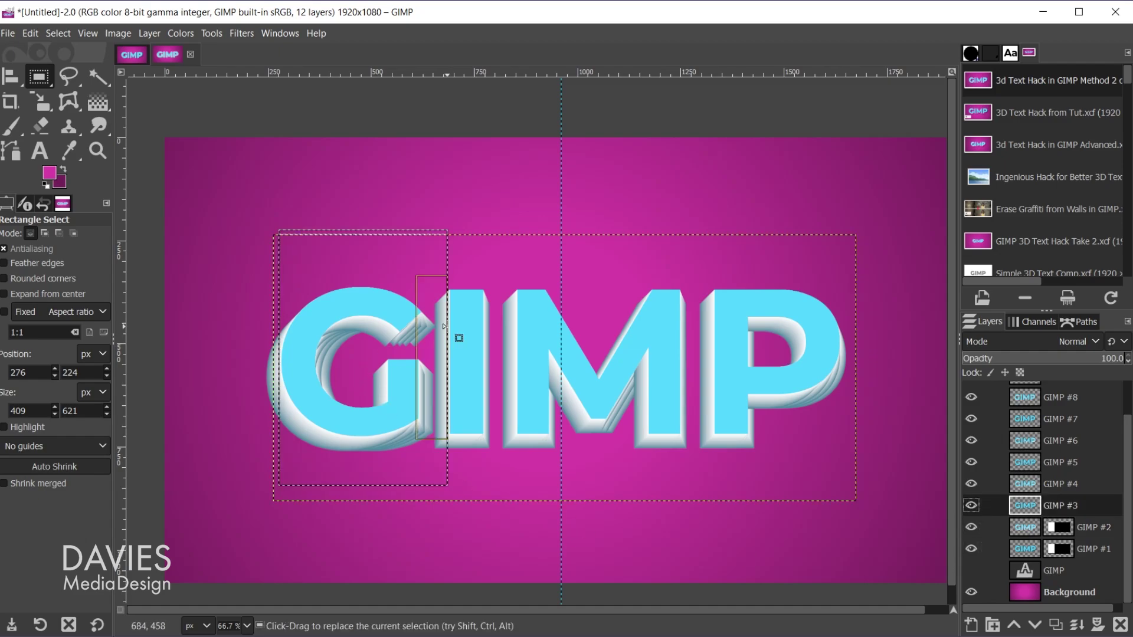
pyautogui.moveTo(424, 335); pyautogui.dragTo(513, 351)
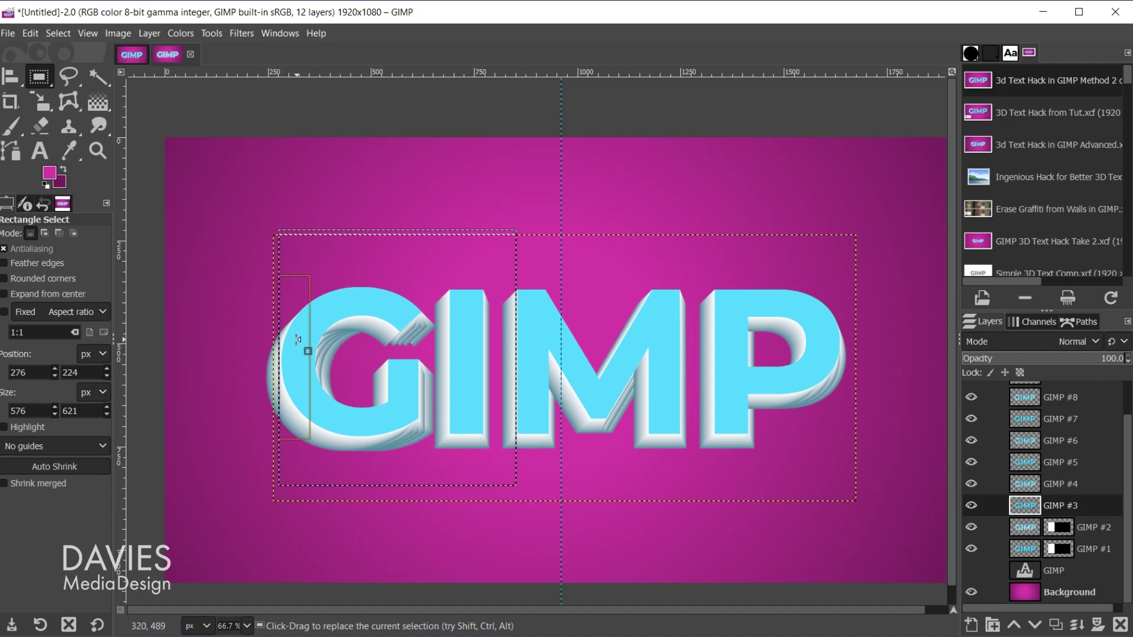
pyautogui.moveTo(304, 349); pyautogui.dragTo(462, 355)
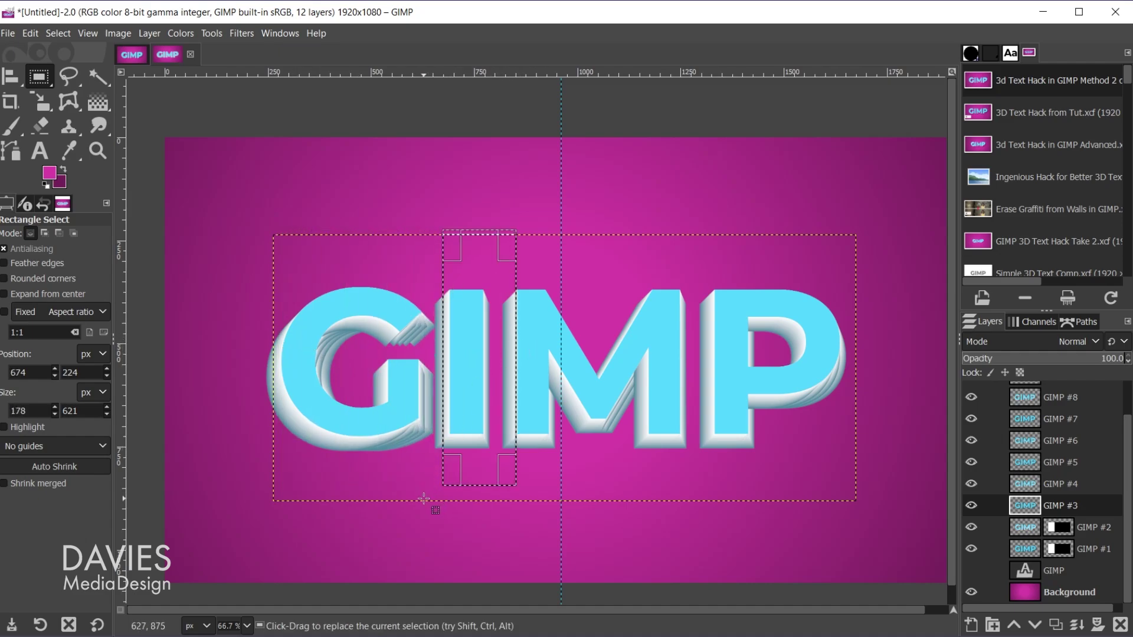
pyautogui.keyDown('shift'); pyautogui.click(1034, 507); pyautogui.keyUp('shift')
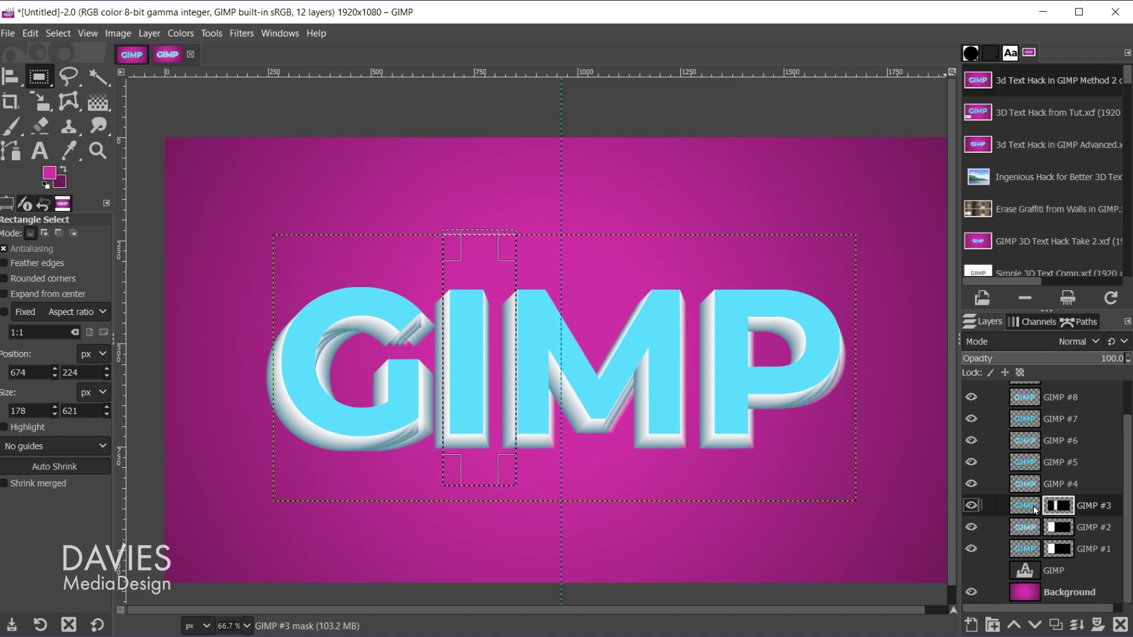
pyautogui.keyDown('shift'); pyautogui.click(1026, 489); pyautogui.keyUp('shift')
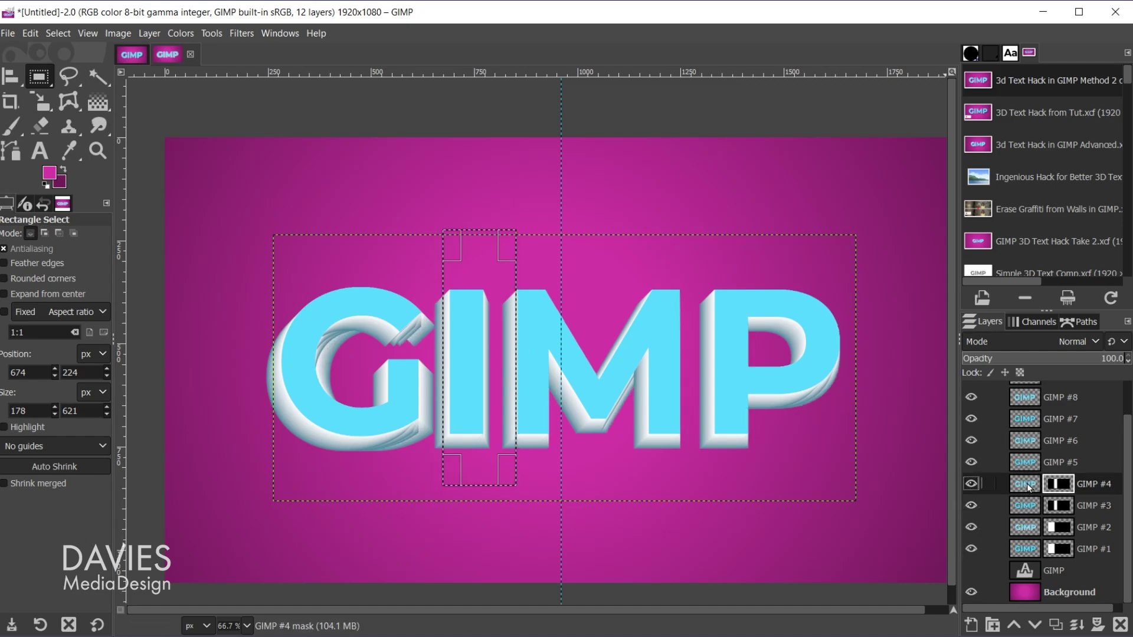
# Resize the selection to about 148 by 621 px over the left stem of the M, and mask the GIMP #5 and GIMP #6 layers
pyautogui.click(1026, 464)
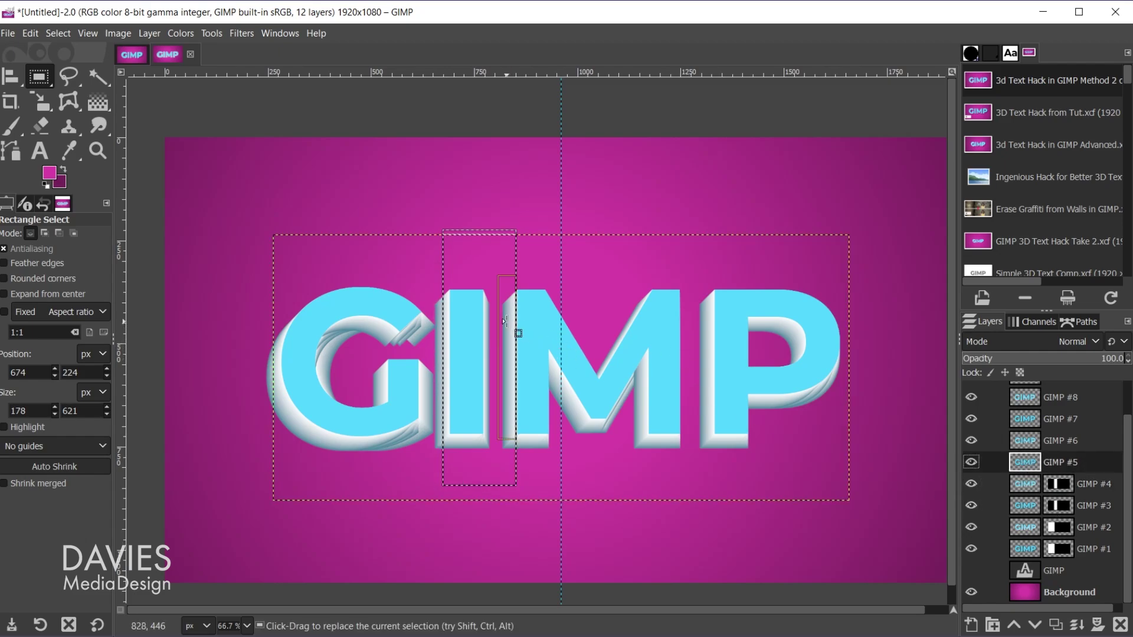
pyautogui.moveTo(505, 321); pyautogui.dragTo(546, 330)
pyautogui.moveTo(460, 333); pyautogui.dragTo(516, 338)
pyautogui.keyDown('shift'); pyautogui.click(1027, 463); pyautogui.keyUp('shift')
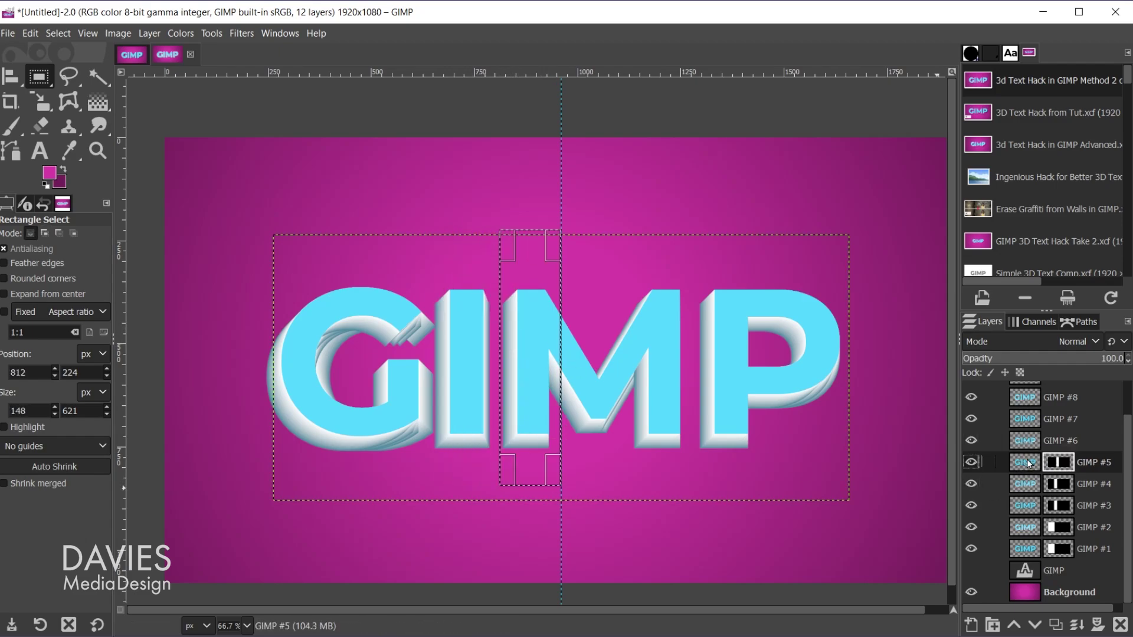
pyautogui.keyDown('shift'); pyautogui.click(1022, 441); pyautogui.keyUp('shift')
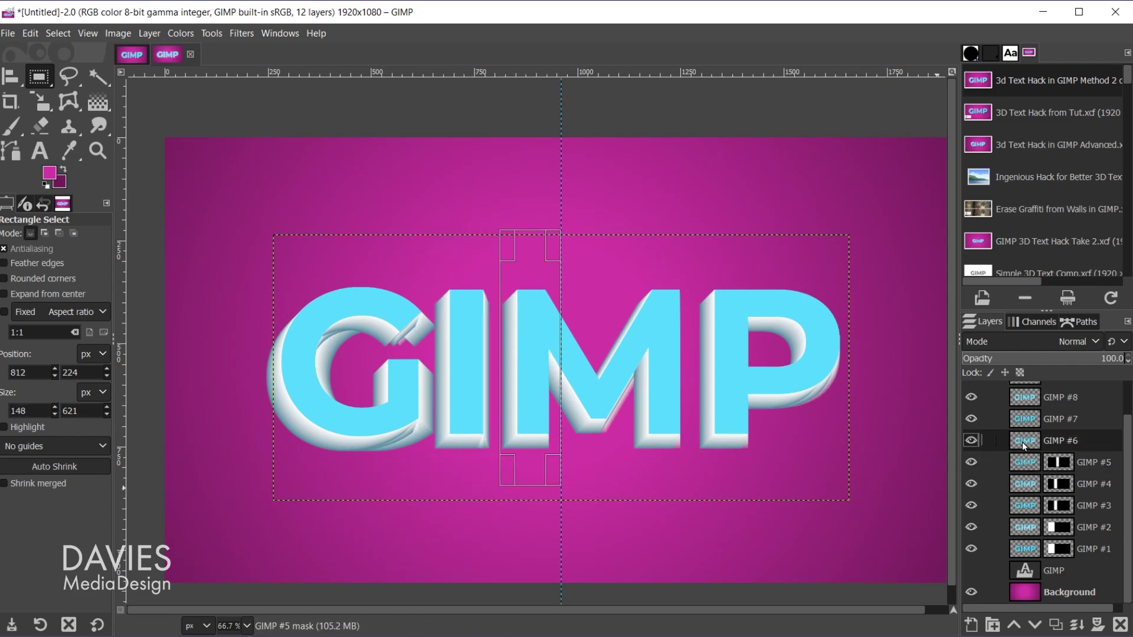
# Resize the selection to about 335 by 621 px over the rest of the M, and mask the GIMP #7 and GIMP #8 layers
pyautogui.click(1056, 418)
pyautogui.scroll(2, 1074, 466)
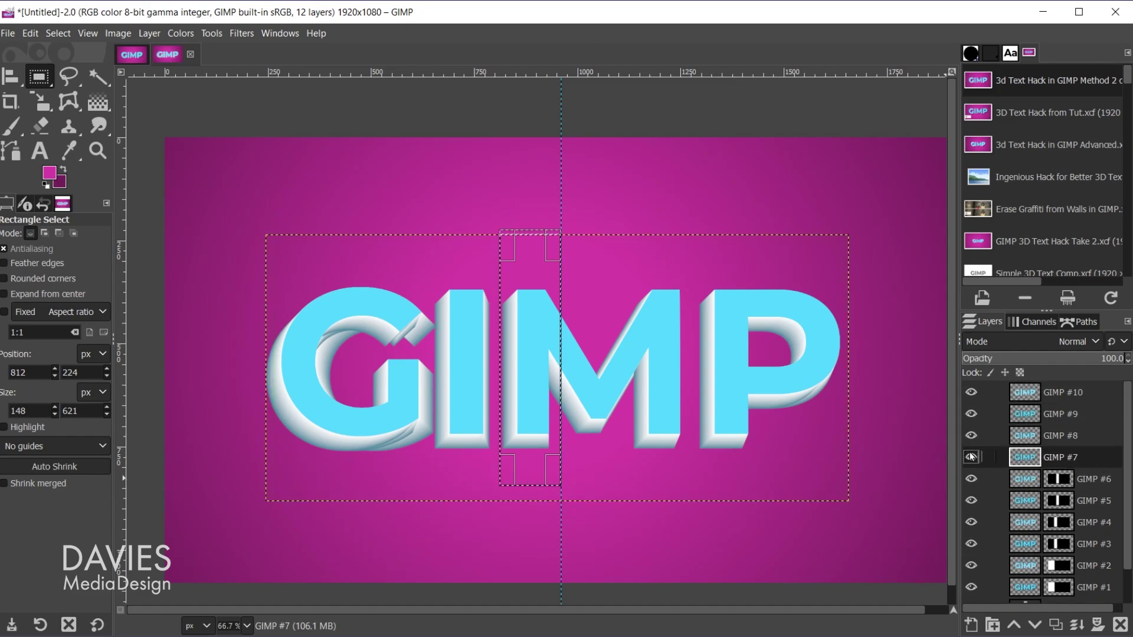
pyautogui.moveTo(558, 348); pyautogui.dragTo(672, 341)
pyautogui.moveTo(516, 352); pyautogui.dragTo(563, 364)
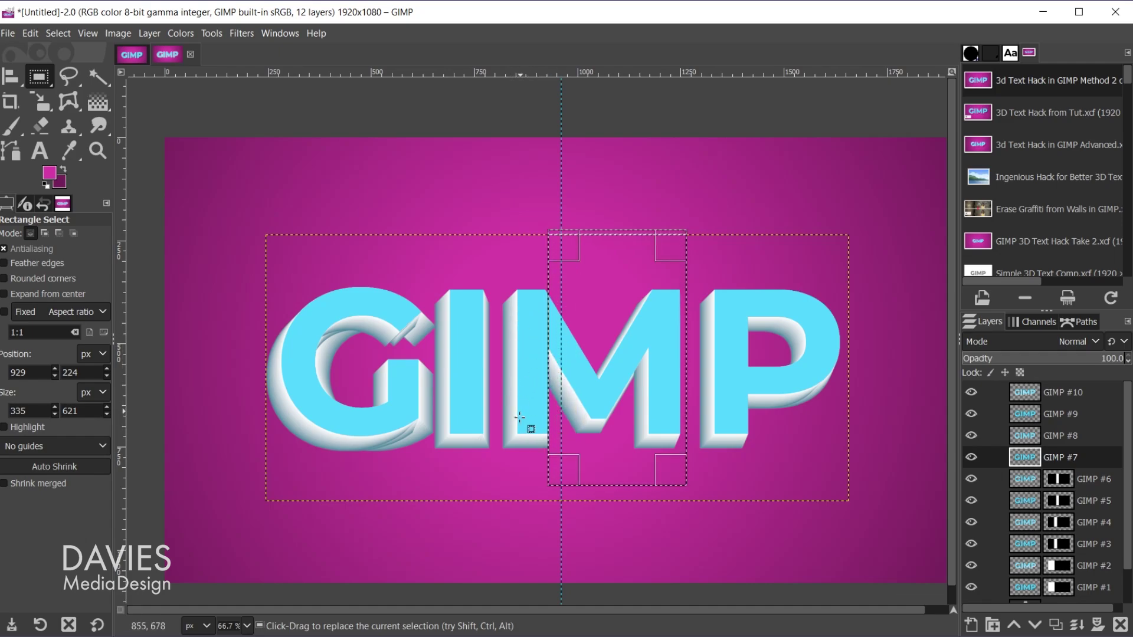
pyautogui.keyDown('shift'); pyautogui.click(1027, 459); pyautogui.keyUp('shift')
pyautogui.keyDown('shift'); pyautogui.click(1028, 440); pyautogui.keyUp('shift')
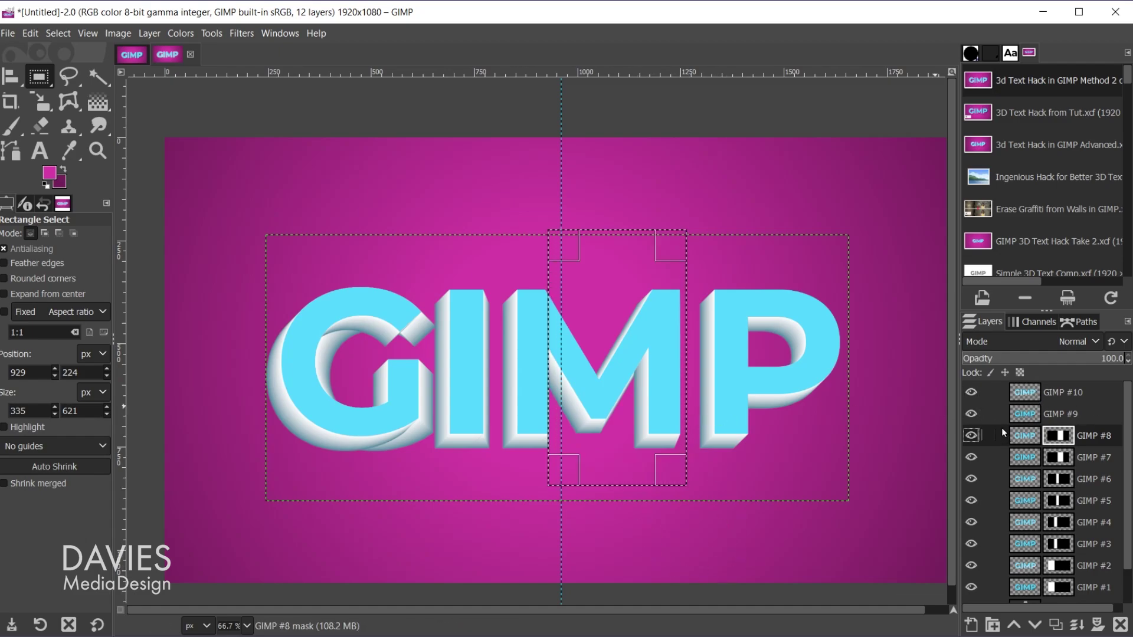
# Resize the selection to about 383 by 621 px around the letter P, and mask the GIMP #9 and GIMP #10 layers with it
pyautogui.click(1025, 415)
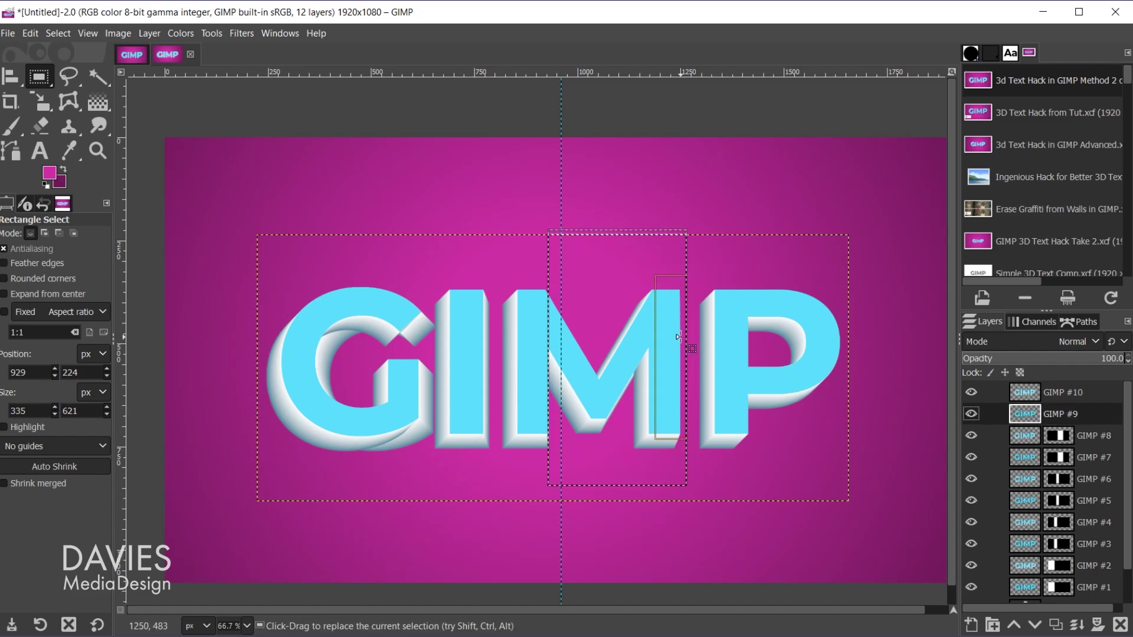
pyautogui.moveTo(679, 337); pyautogui.dragTo(848, 369)
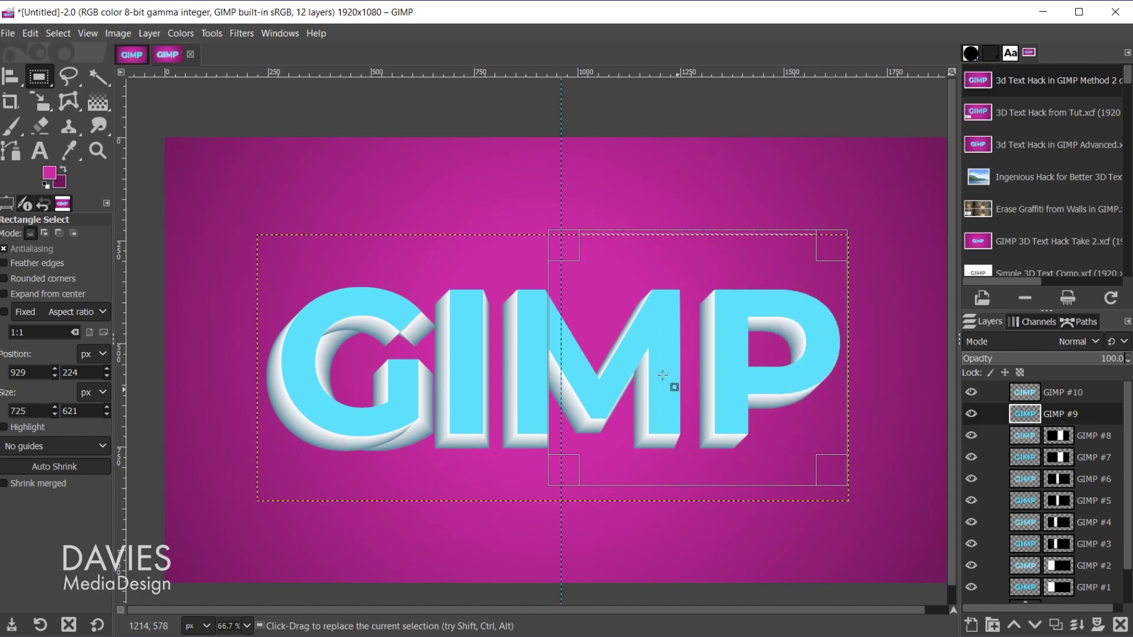
pyautogui.moveTo(579, 367); pyautogui.dragTo(704, 368)
pyautogui.keyDown('shift'); pyautogui.click(1031, 417); pyautogui.keyUp('shift')
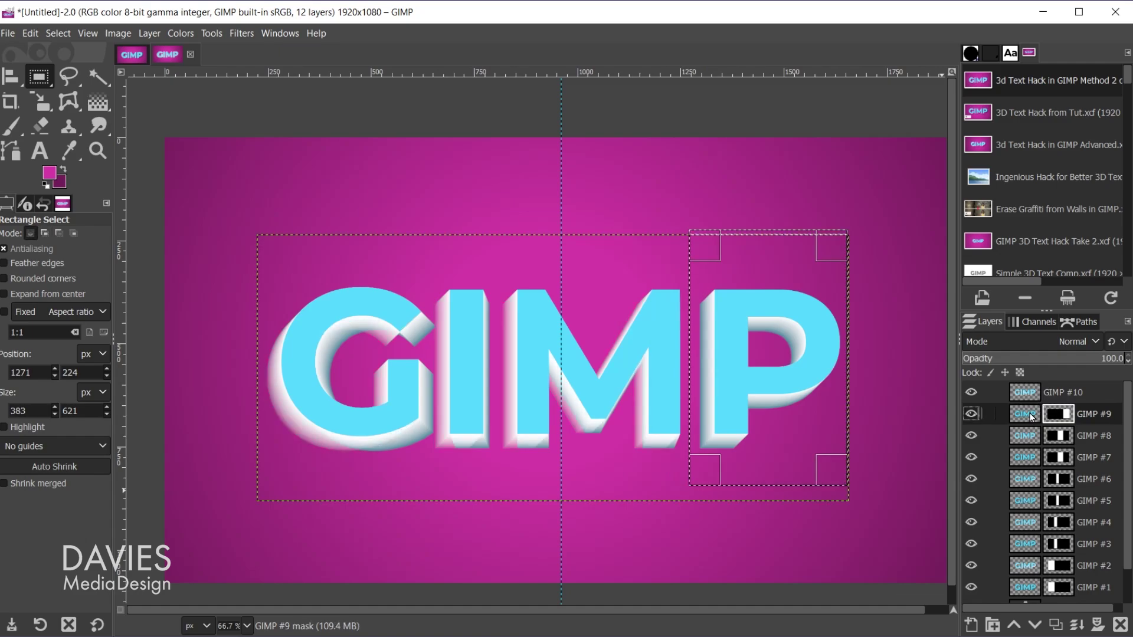
pyautogui.keyDown('shift'); pyautogui.click(1026, 394); pyautogui.keyUp('shift')
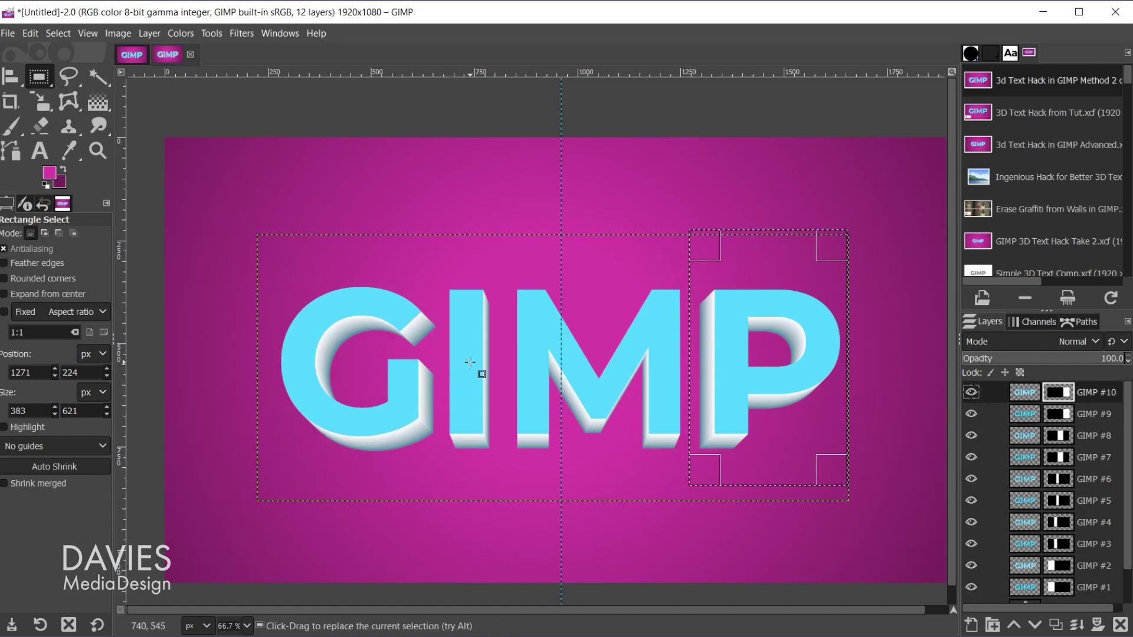
# Clear the selection and remove the vertical center guide from the canvas with the Move tool
pyautogui.hotkey('ctrl', 'shift', 'a')
pyautogui.scroll(-1, 834, 511)
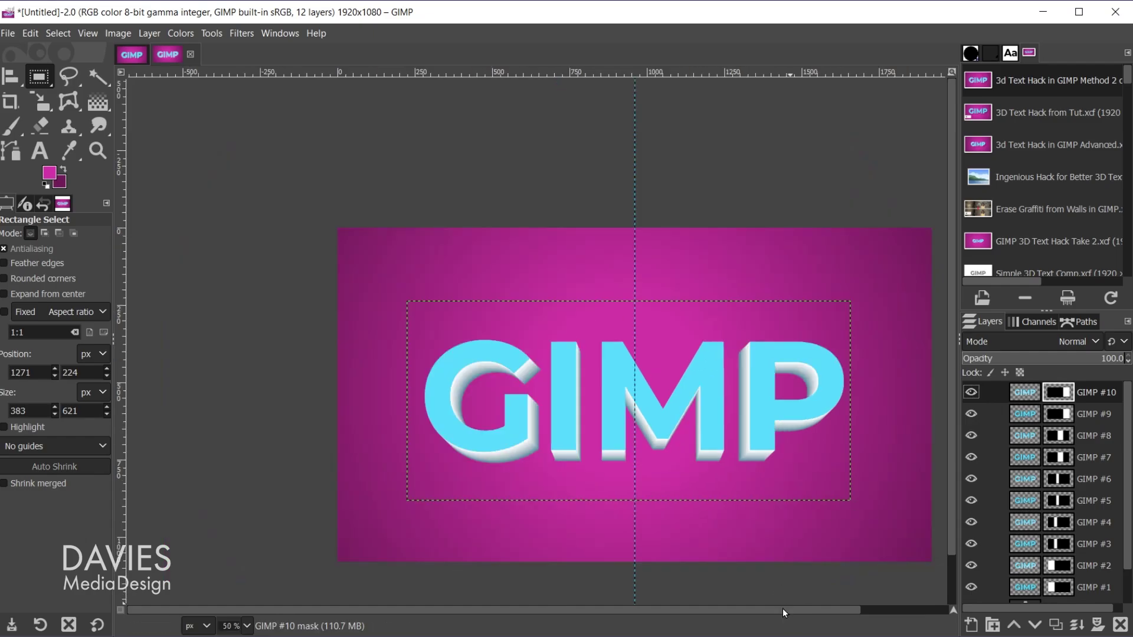
pyautogui.scroll(-2, 709, 549)
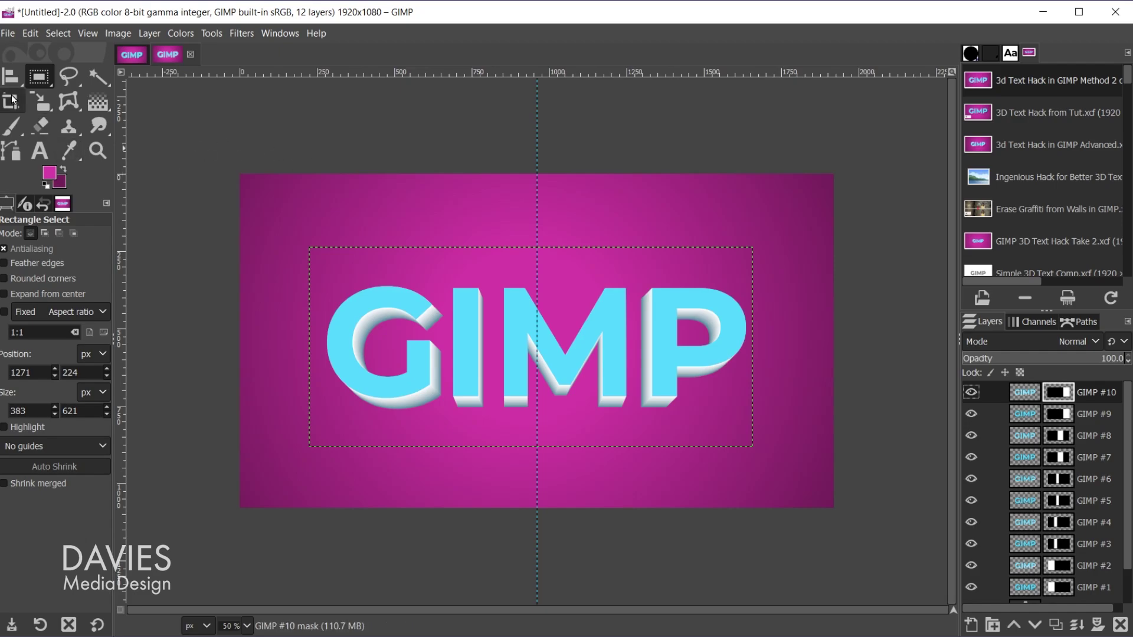
pyautogui.moveTo(10, 76); pyautogui.dragTo(44, 89)
pyautogui.moveTo(536, 180); pyautogui.dragTo(867, 222)
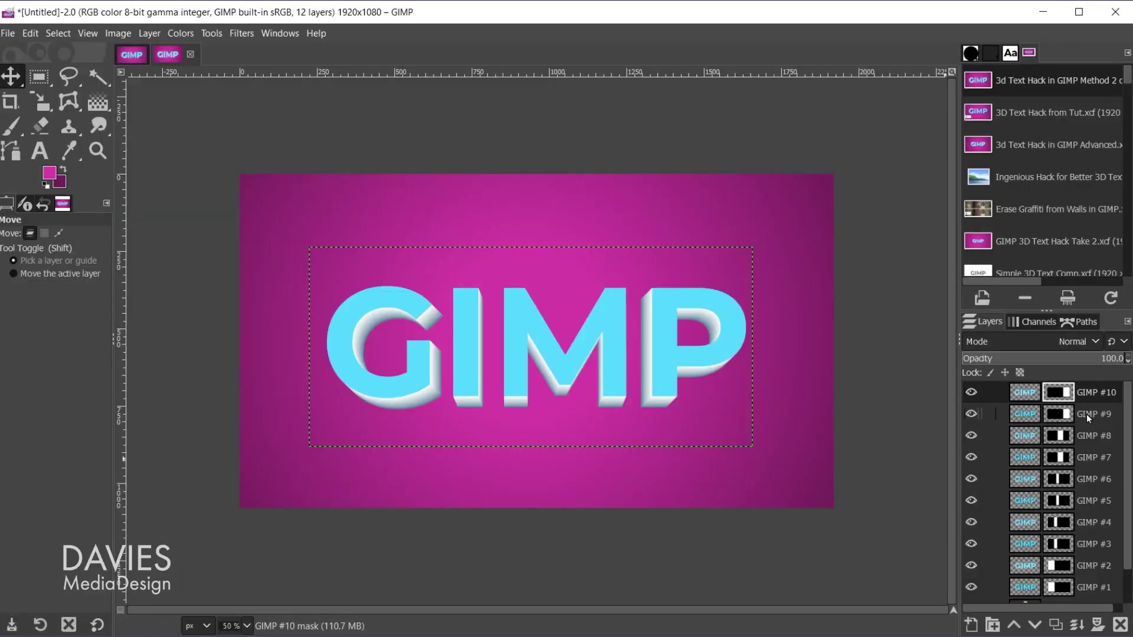
# Set the blend mode of the GIMP #10 and GIMP #8 layers to Overlay
pyautogui.click(1074, 345)
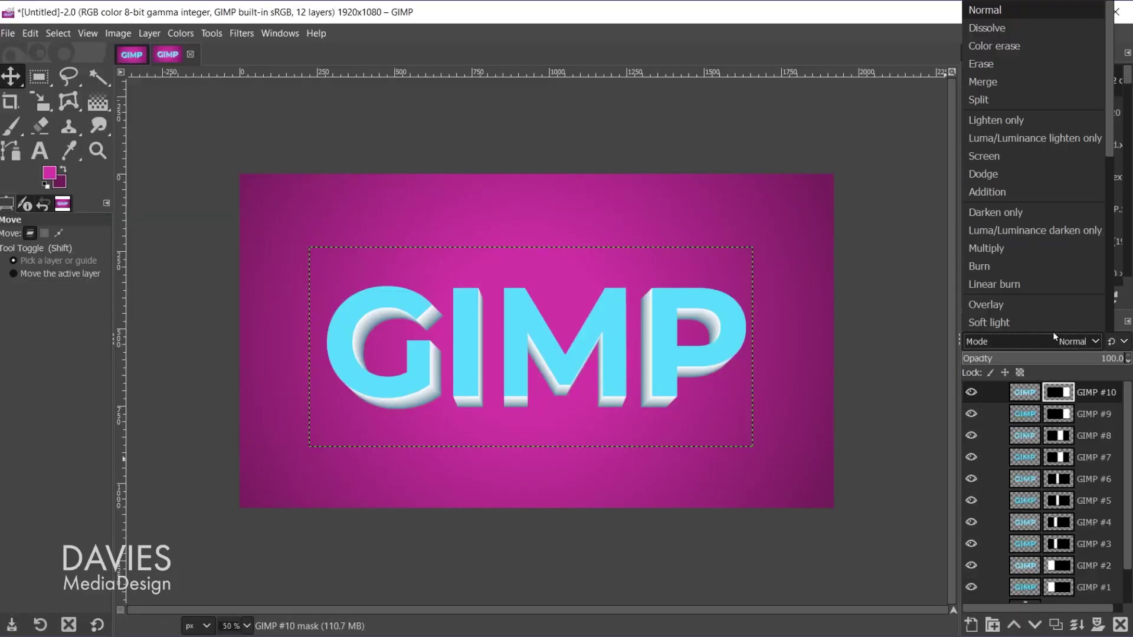
pyautogui.click(1031, 305)
pyautogui.click(1024, 436)
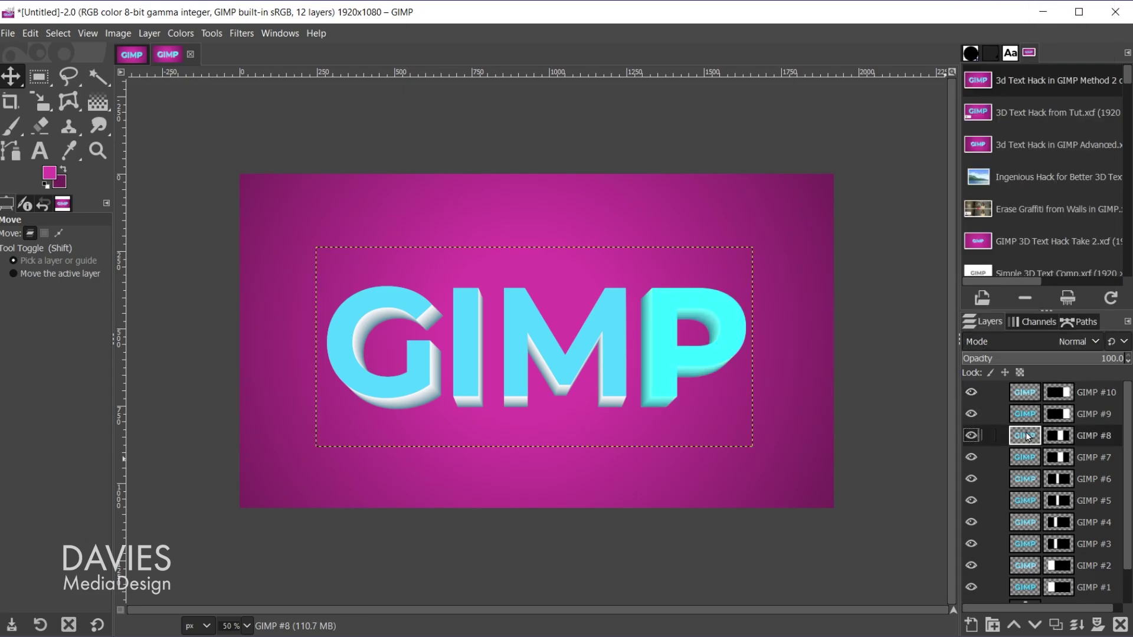
pyautogui.click(1057, 343)
pyautogui.click(1054, 306)
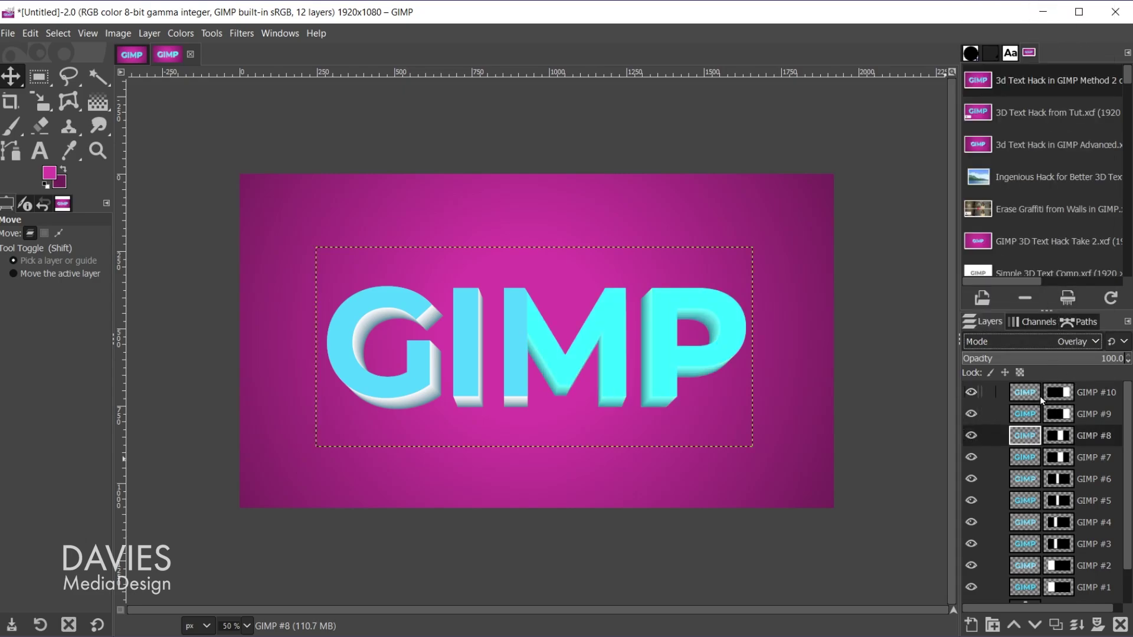
# Set the blend mode of the GIMP #6 and GIMP #4 layers to Overlay
pyautogui.click(1038, 472)
pyautogui.click(1056, 341)
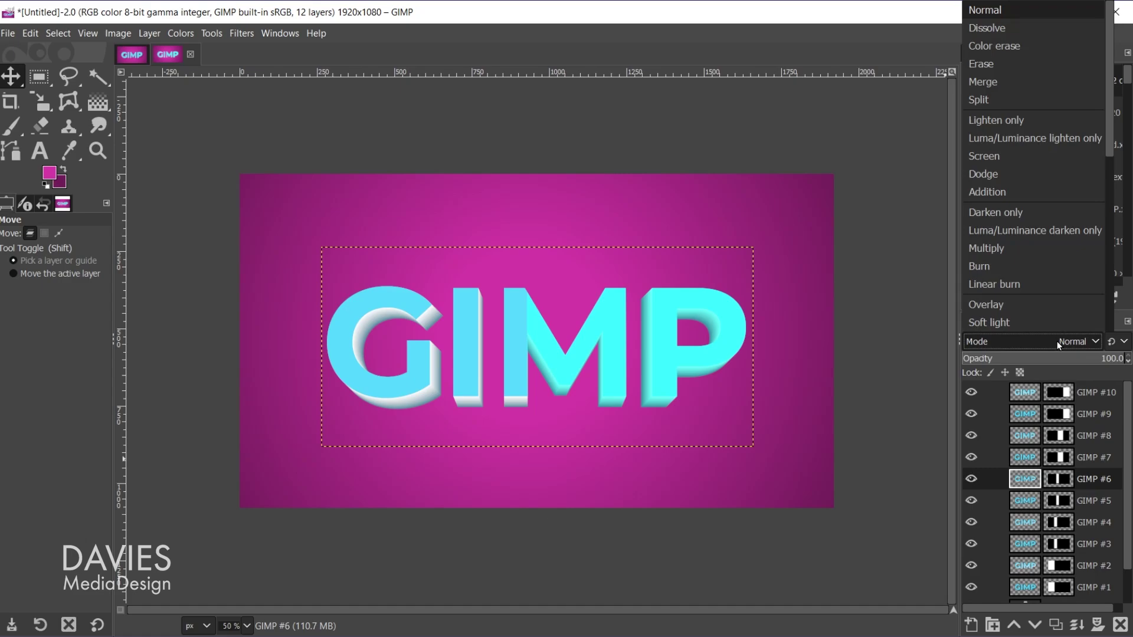
pyautogui.click(1060, 308)
pyautogui.click(1035, 521)
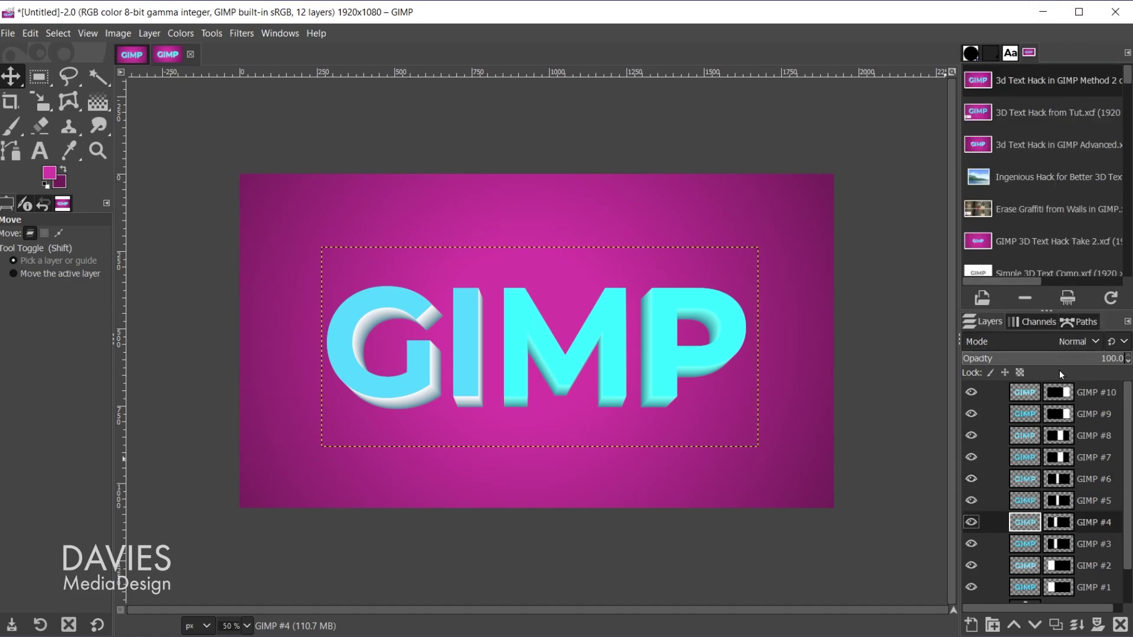
pyautogui.click(1060, 343)
pyautogui.click(1065, 306)
# Set the blend mode of the GIMP #2 layer to Overlay
pyautogui.scroll(-1, 1032, 473)
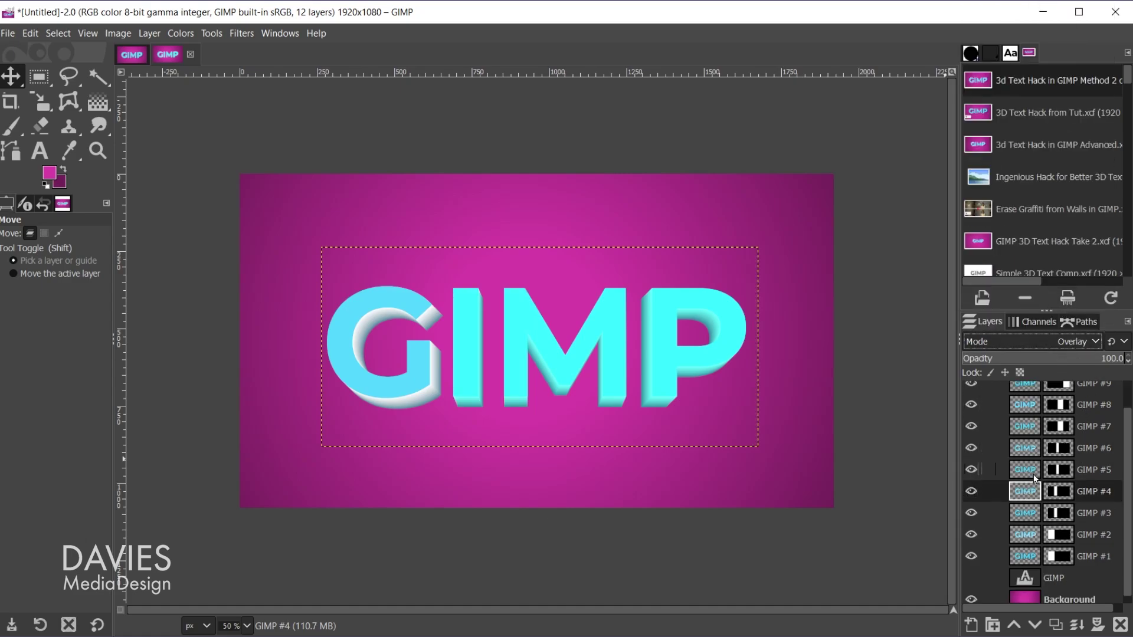
pyautogui.click(1027, 533)
pyautogui.click(1058, 341)
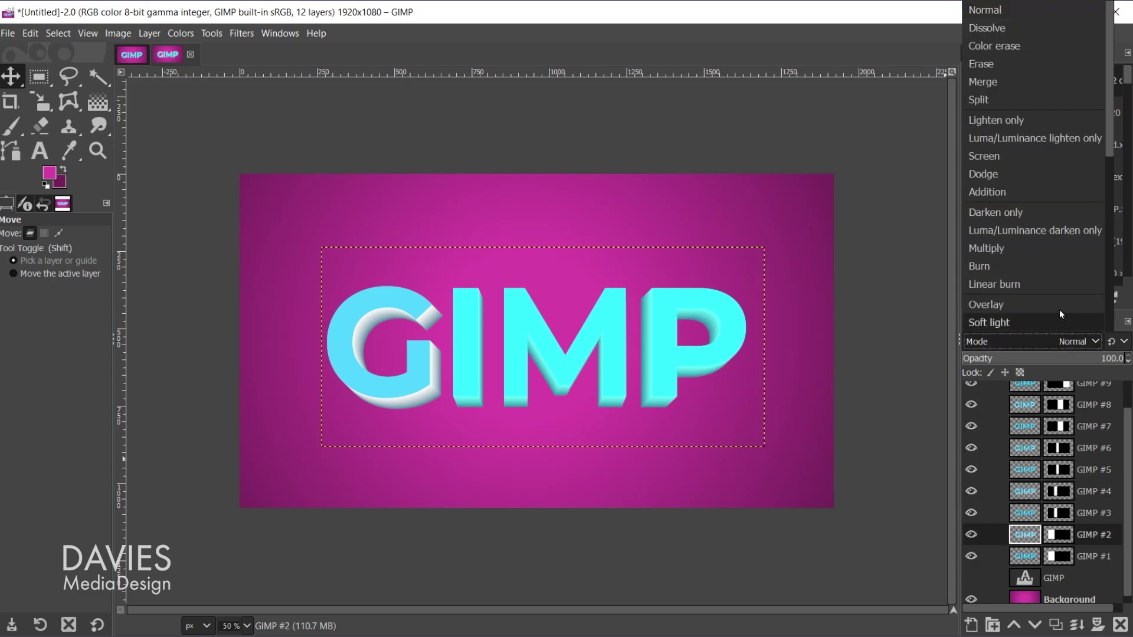
pyautogui.click(1053, 307)
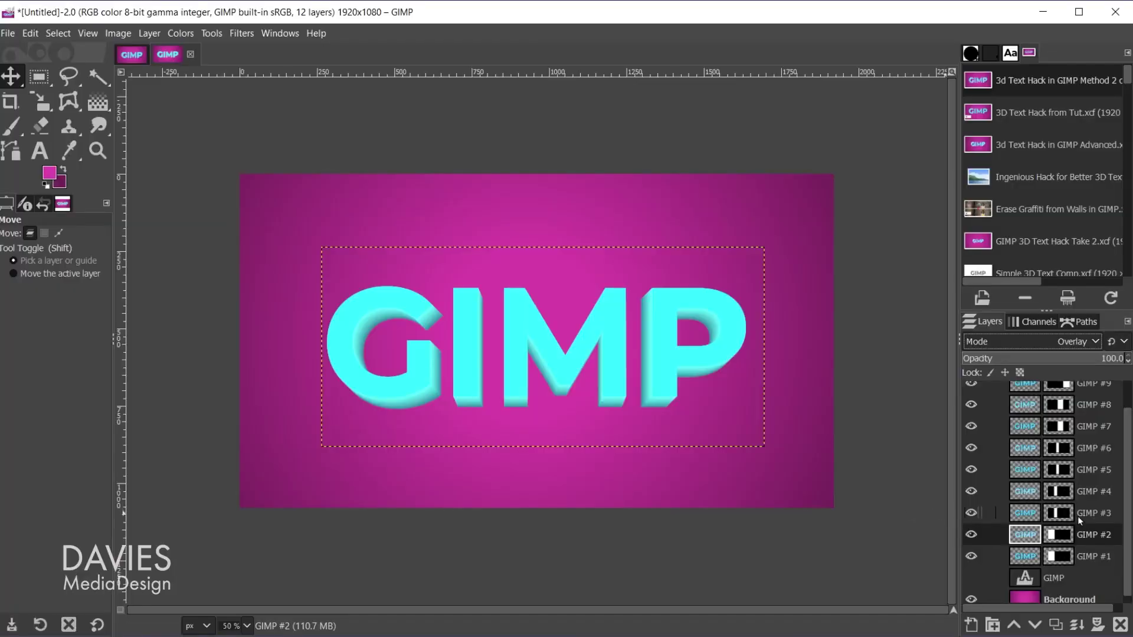
pyautogui.scroll(-1, 1125, 523)
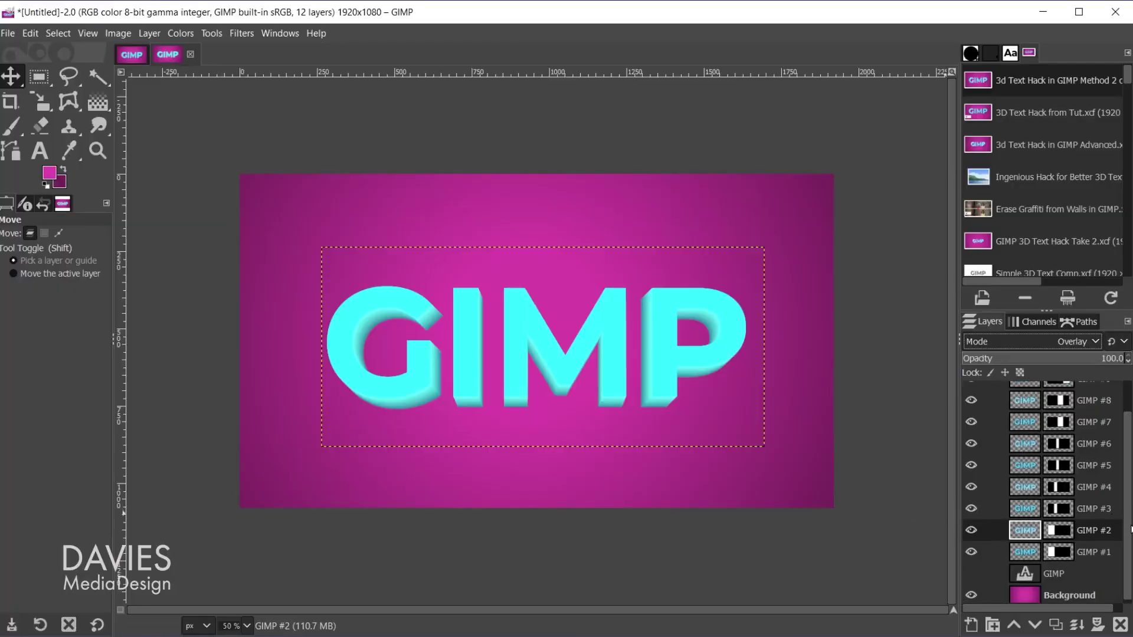
# Hide the Background layer and create a new layer from the visible text
pyautogui.click(977, 592)
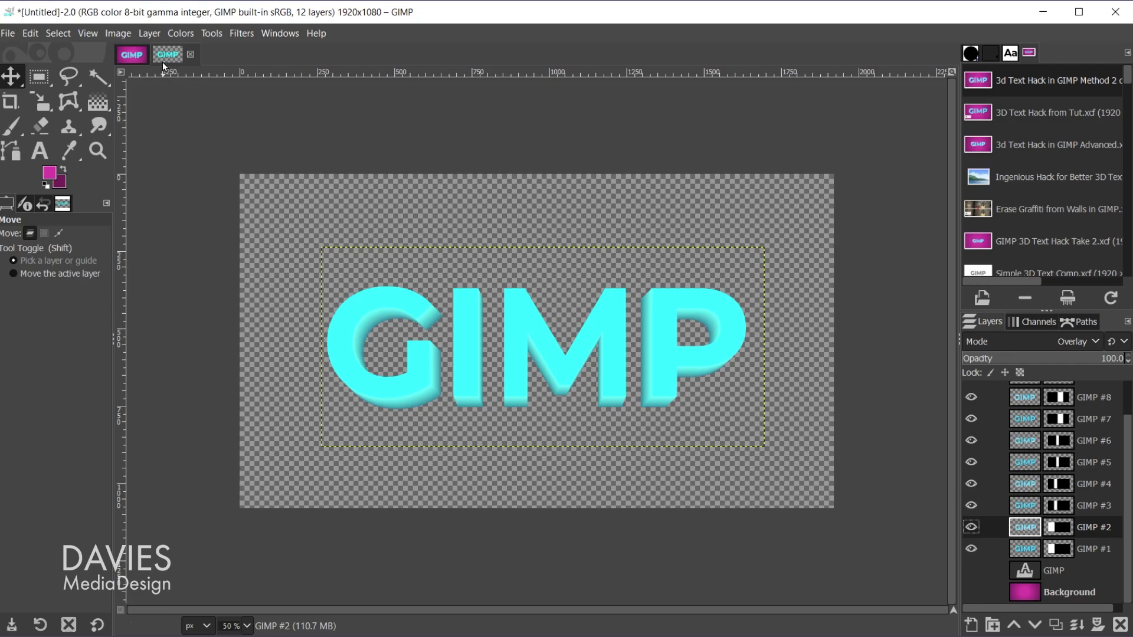
pyautogui.click(155, 34)
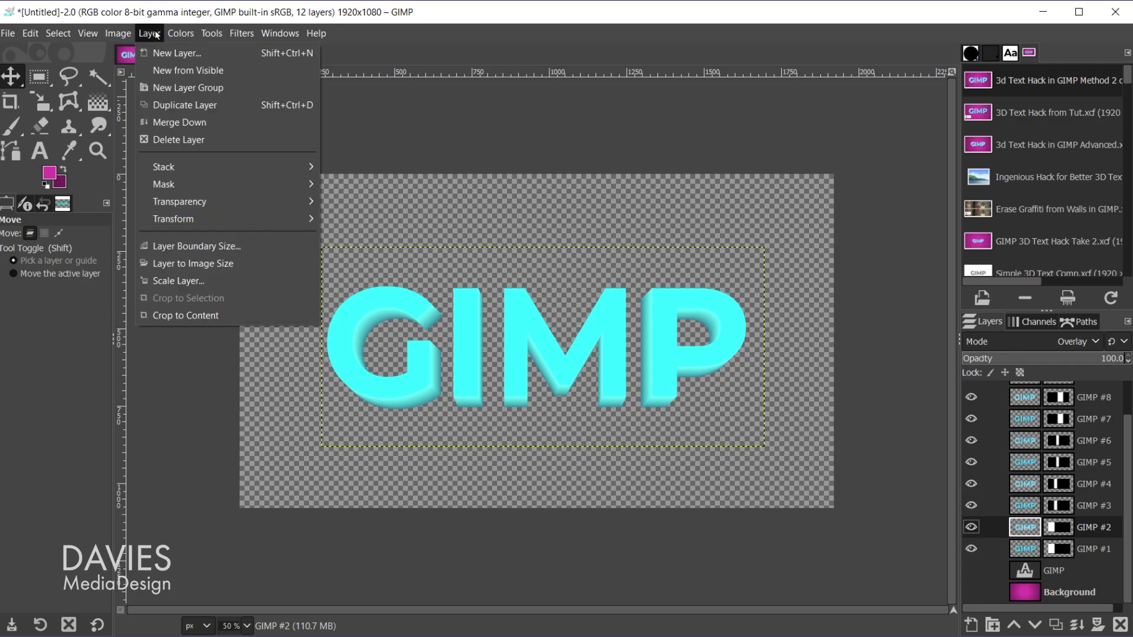
pyautogui.click(177, 69)
pyautogui.scroll(-1, 1038, 507)
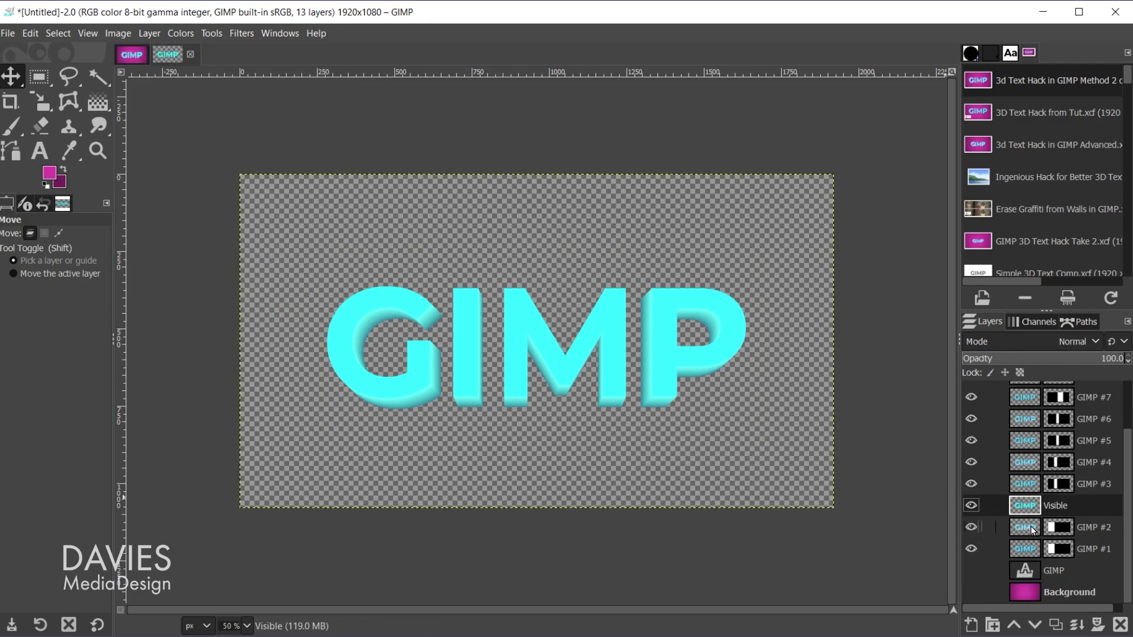
# Move the Visible layer directly below GIMP #1 and show the Background layer again
pyautogui.moveTo(1028, 511); pyautogui.dragTo(1042, 555)
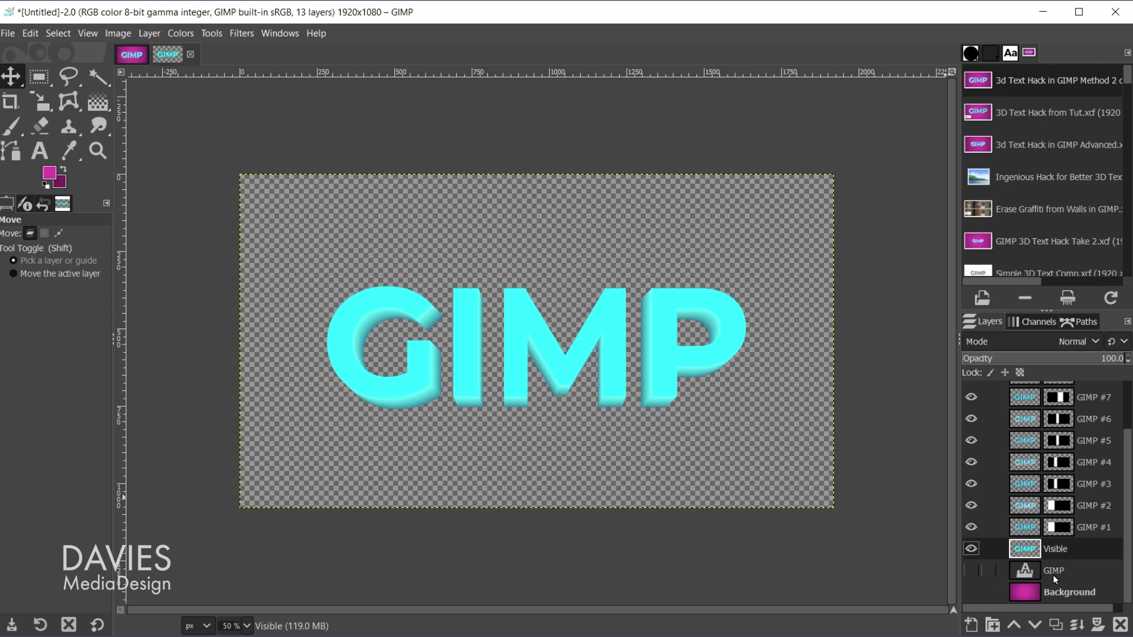
pyautogui.click(972, 592)
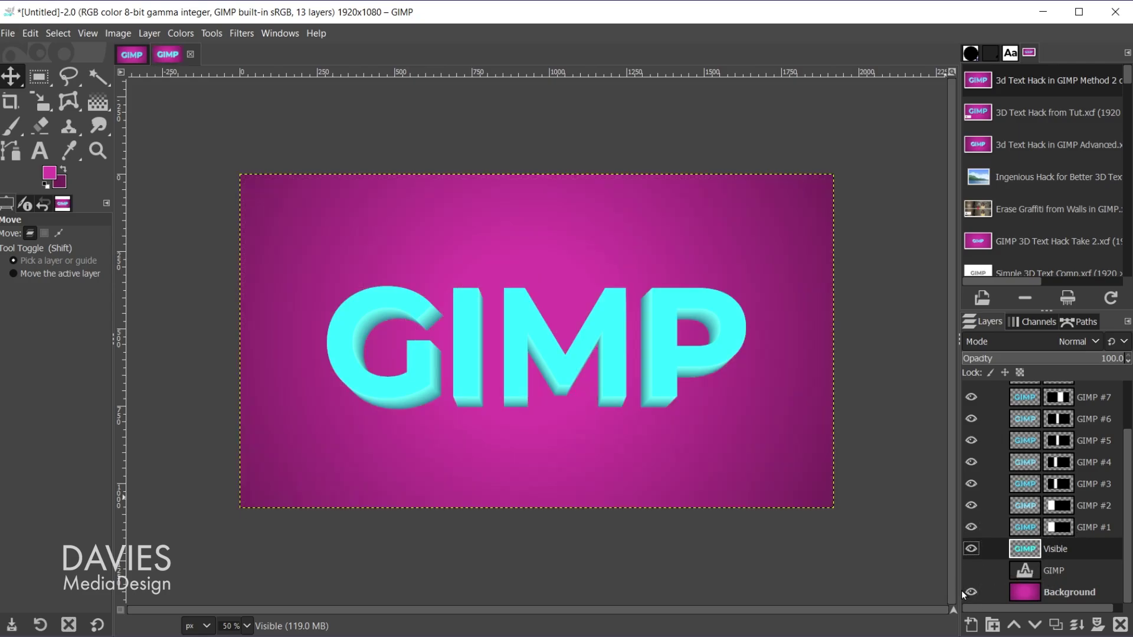
# Duplicate the Visible layer and start a Long Shadow filter on the copy with black as the shadow color
pyautogui.click(1056, 625)
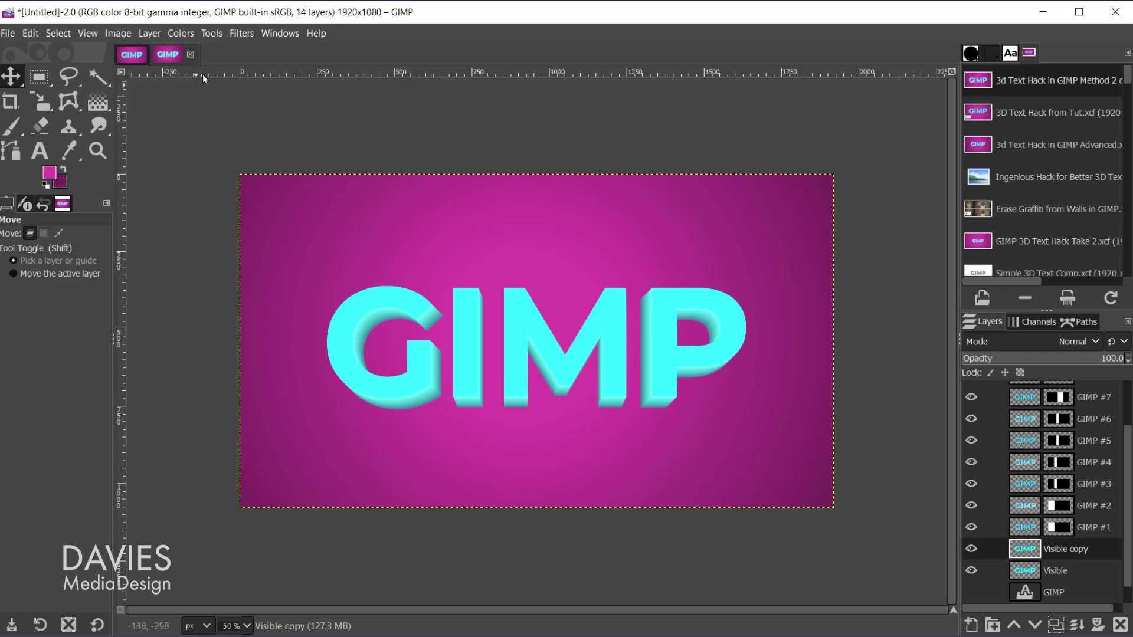
pyautogui.click(242, 33)
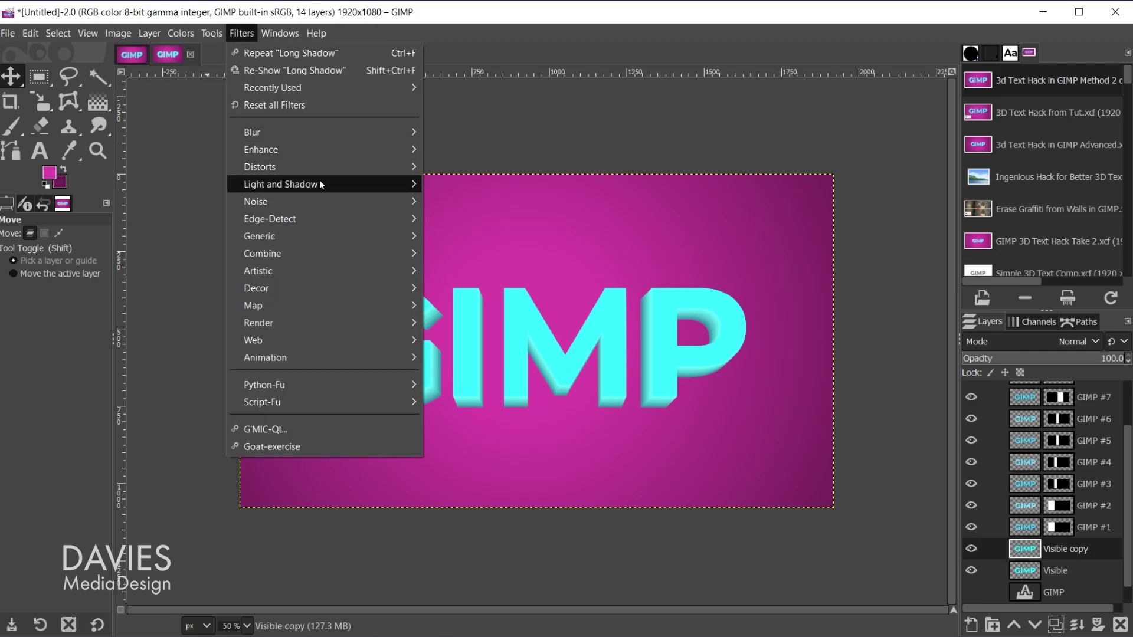
pyautogui.moveTo(320, 180)
pyautogui.click(467, 316)
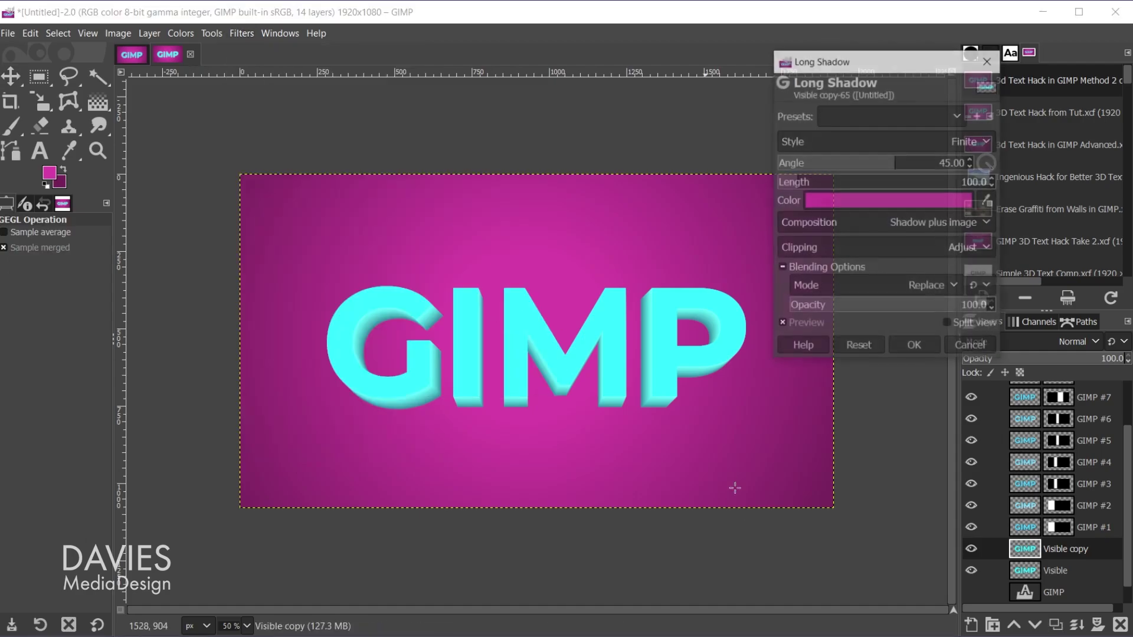
pyautogui.click(888, 205)
pyautogui.moveTo(798, 242); pyautogui.dragTo(752, 290)
pyautogui.click(930, 342)
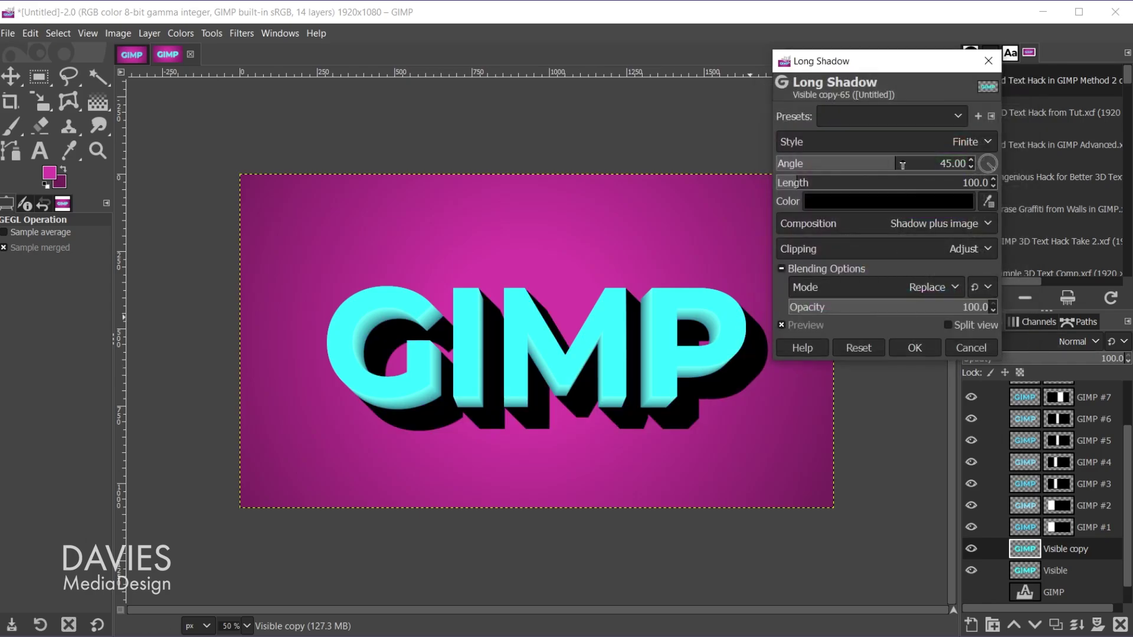
# Set the Long Shadow style to Fading (fixed length) and apply it to the Visible copy layer
pyautogui.click(903, 150)
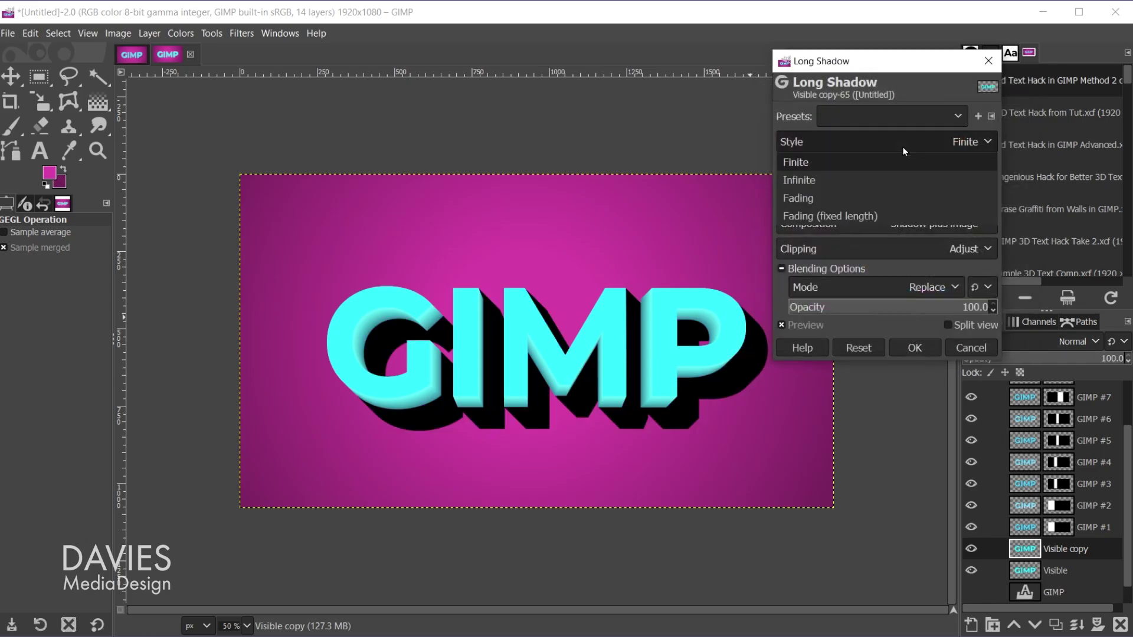
pyautogui.click(908, 217)
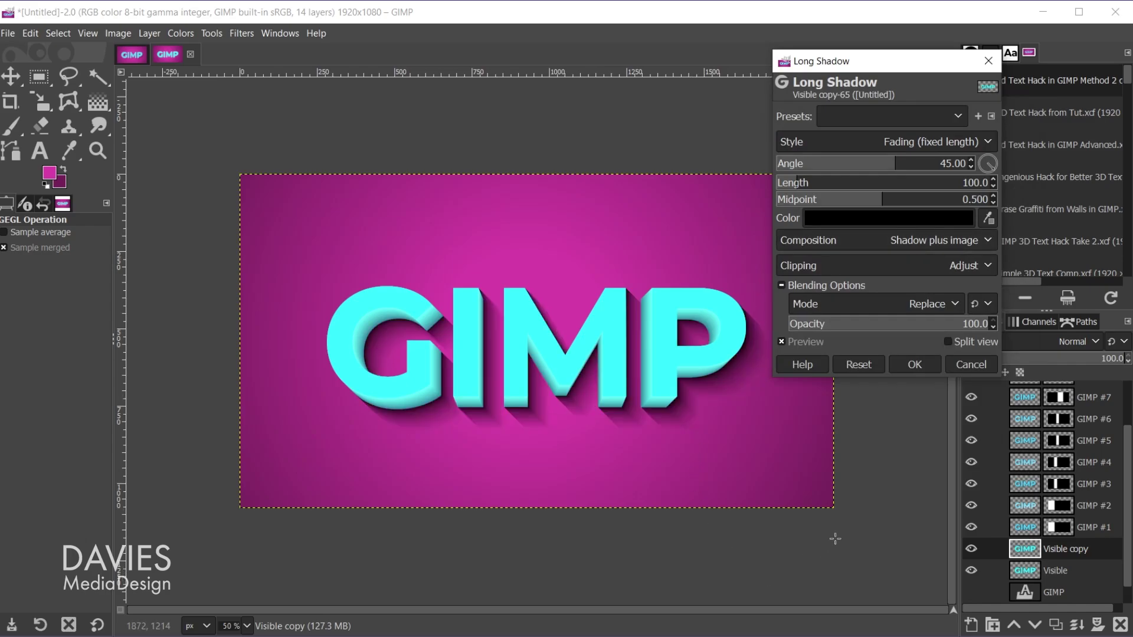
pyautogui.click(912, 365)
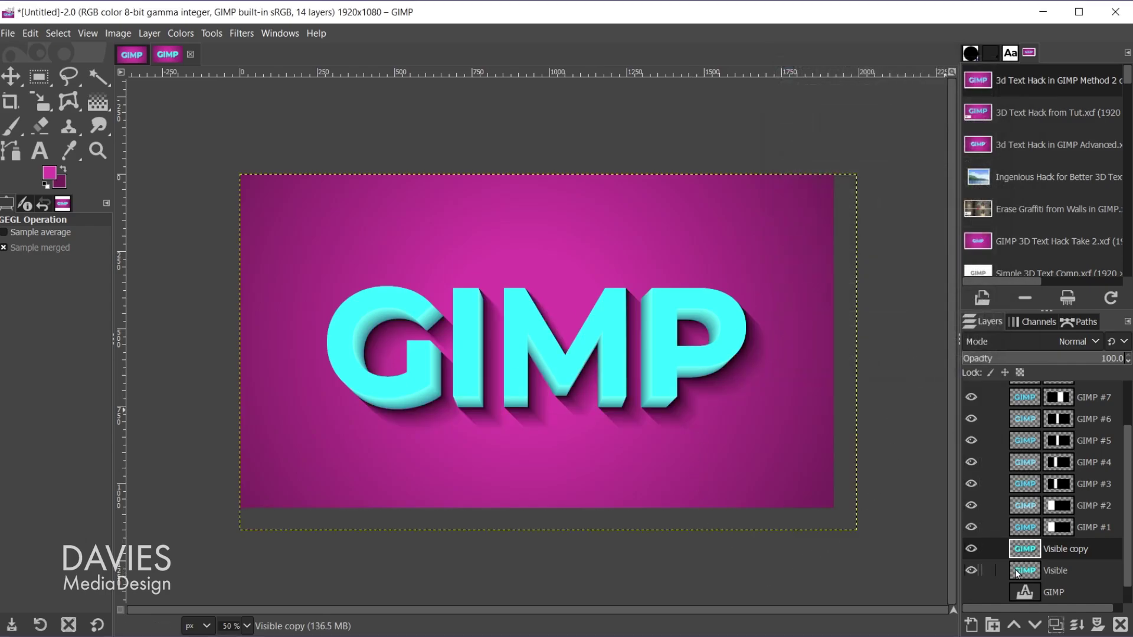
# Apply a light blue Long Shadow to the Visible layer with the Fading (fixed length) style and an angle of -45
pyautogui.click(1023, 571)
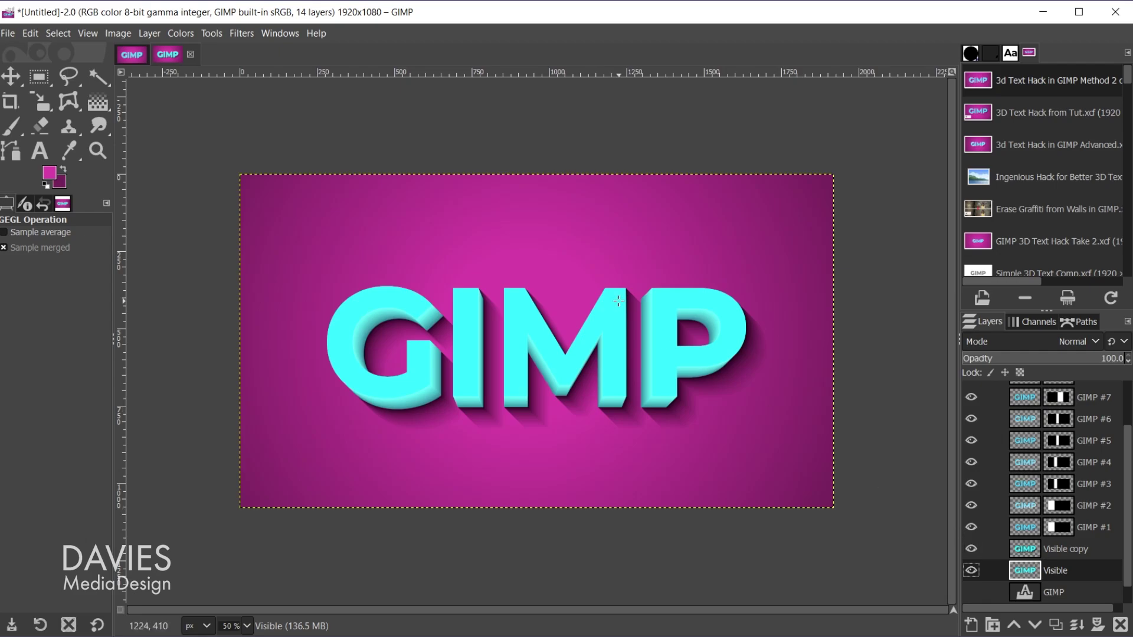
pyautogui.hotkey('ctrl', 'shift', 'f')
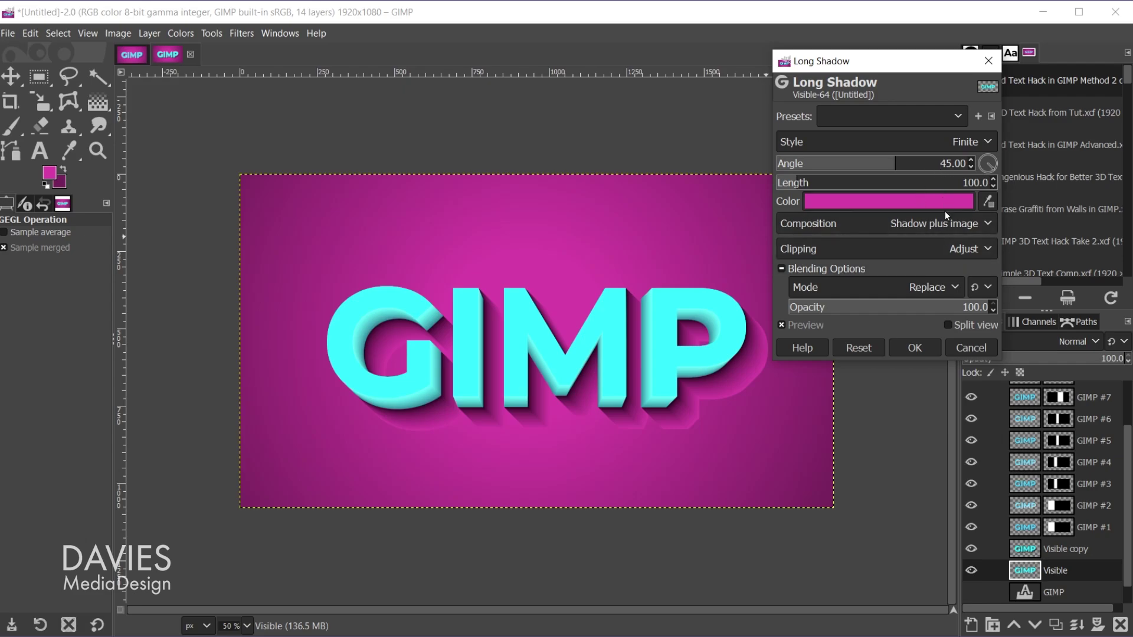
pyautogui.write('-')
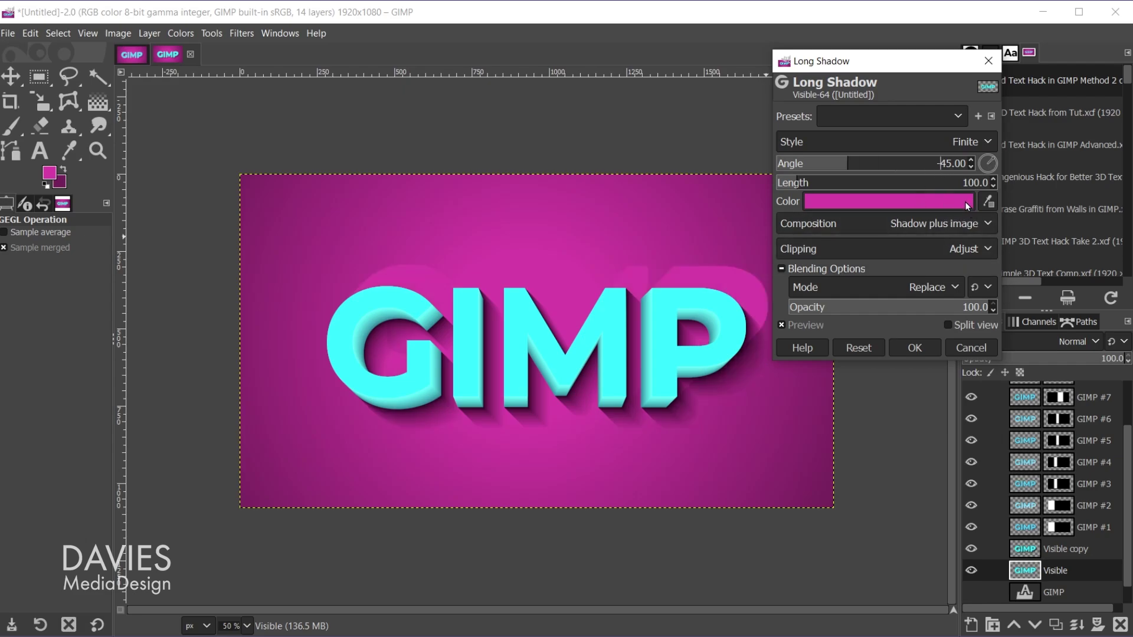
pyautogui.click(942, 144)
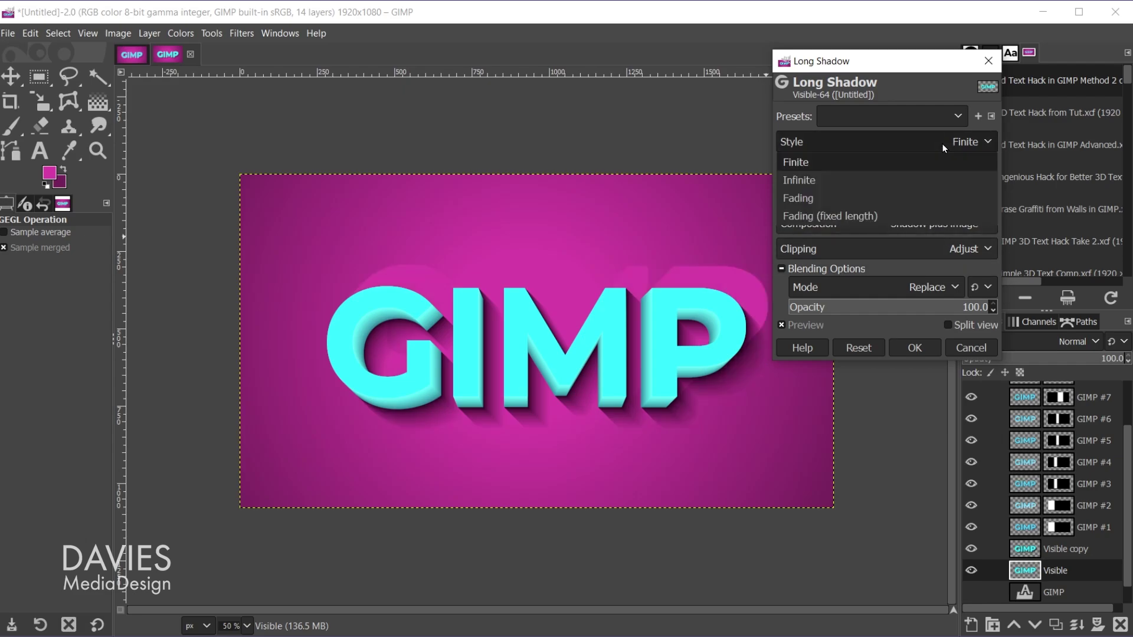
pyautogui.click(929, 216)
pyautogui.click(931, 219)
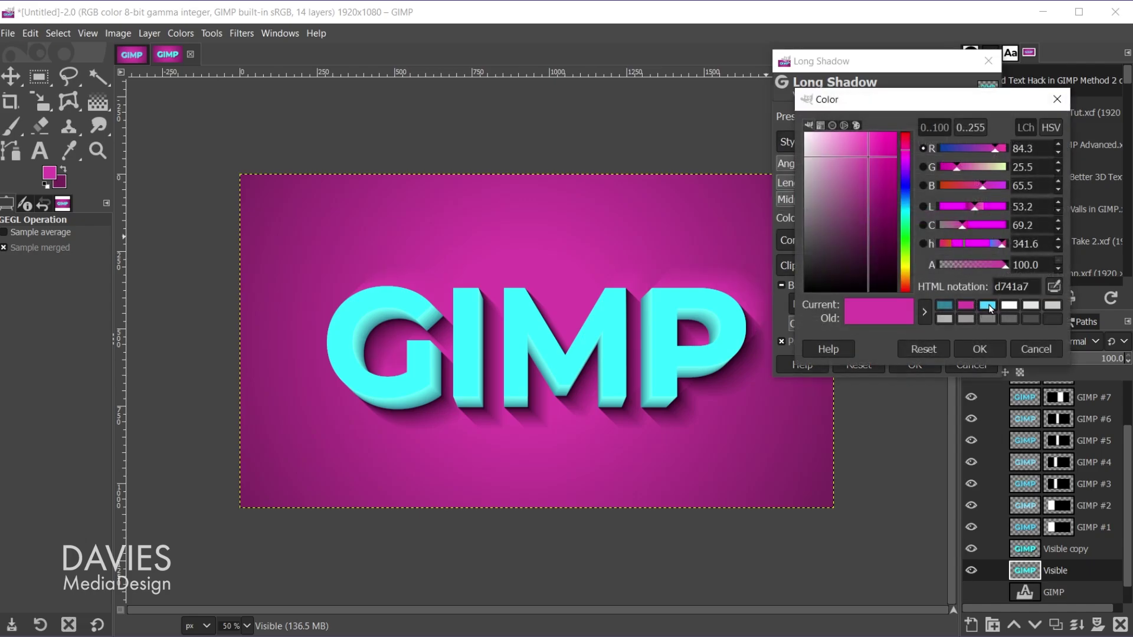
pyautogui.click(983, 307)
pyautogui.click(991, 350)
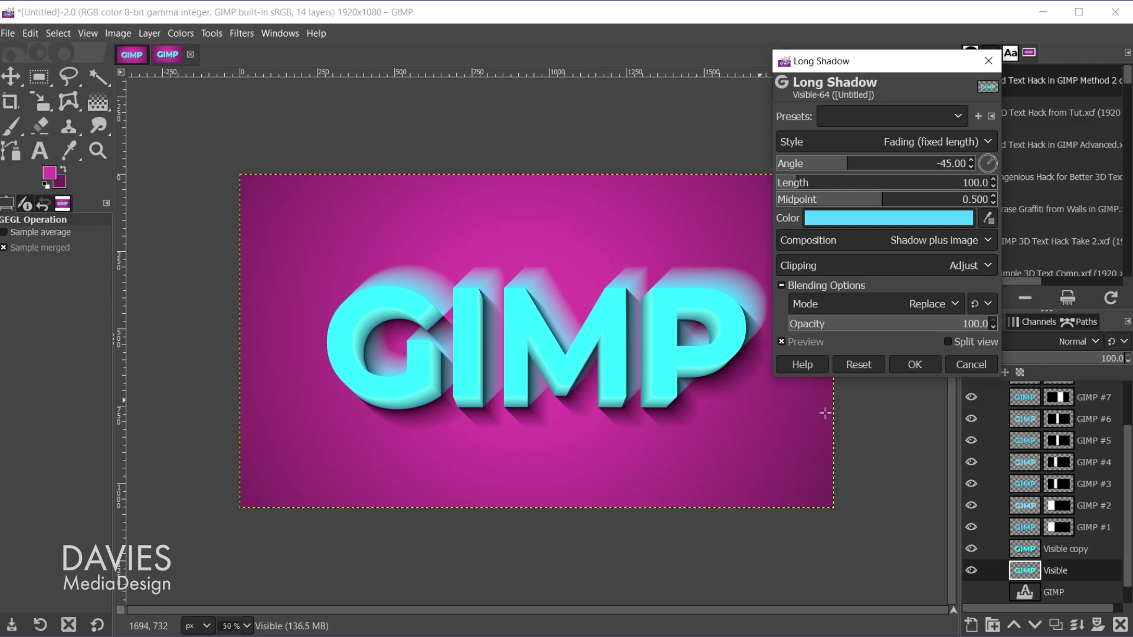
pyautogui.click(932, 367)
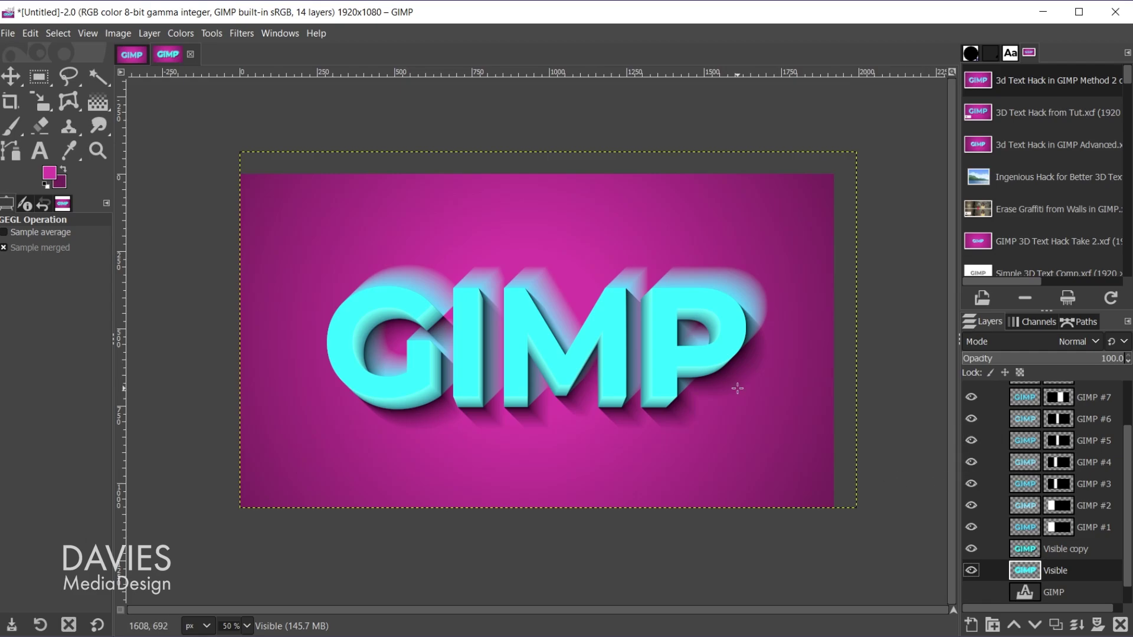
# Move the Visible layer above Visible copy and set its blend mode to Soft light
pyautogui.moveTo(1033, 578); pyautogui.dragTo(1033, 550)
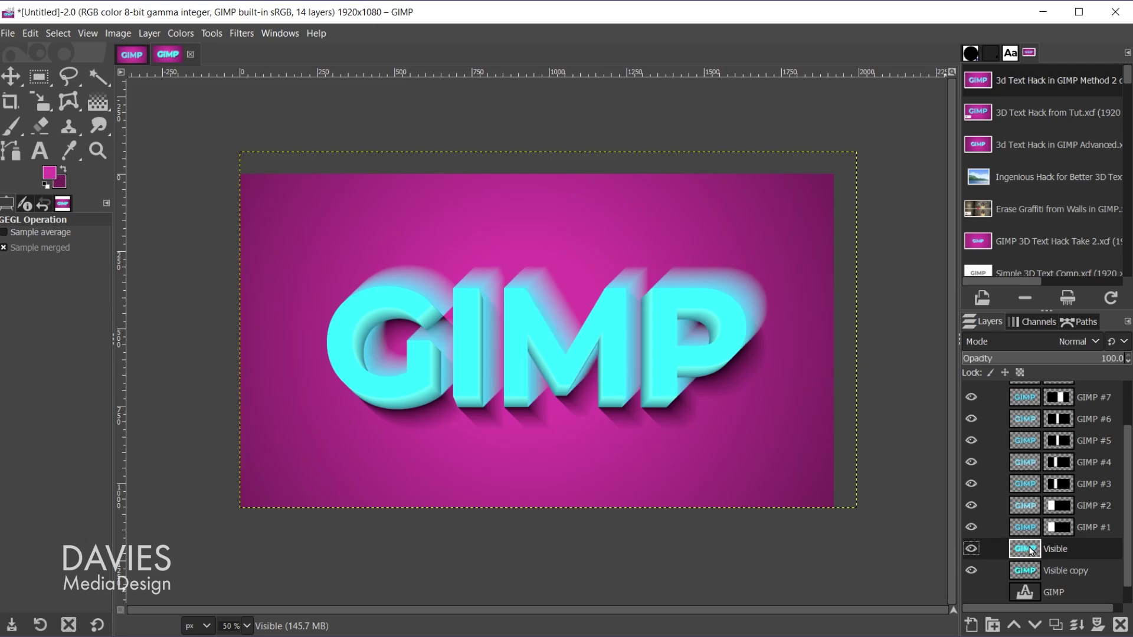
pyautogui.click(1074, 344)
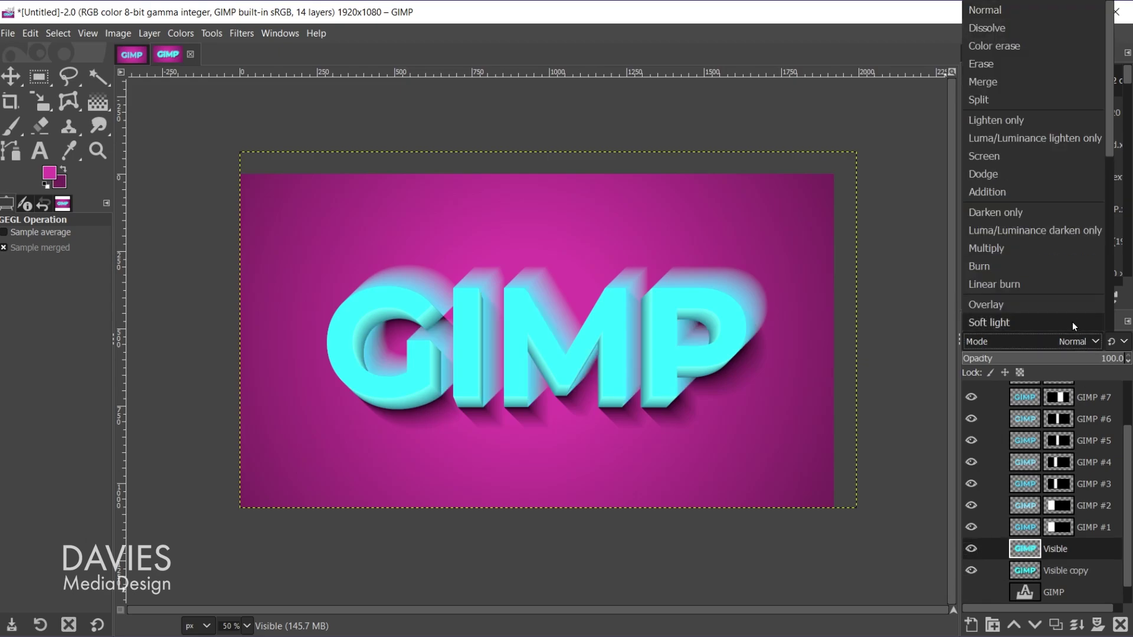
pyautogui.click(1072, 321)
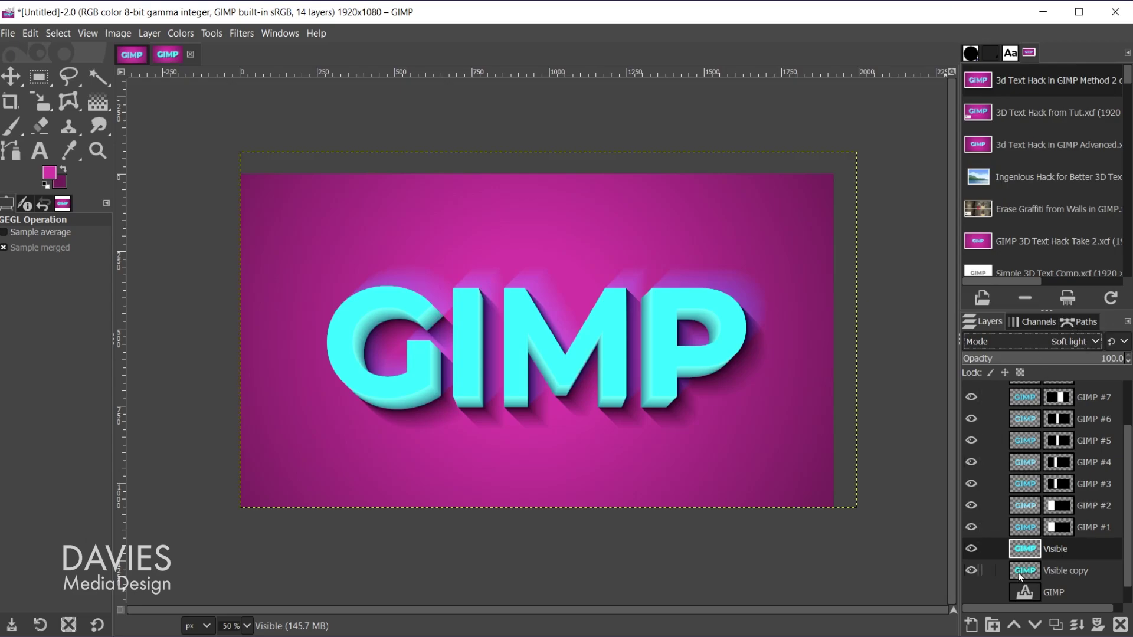
# Set the blend mode of the Visible copy layer to Overlay
pyautogui.click(1018, 573)
pyautogui.click(1060, 345)
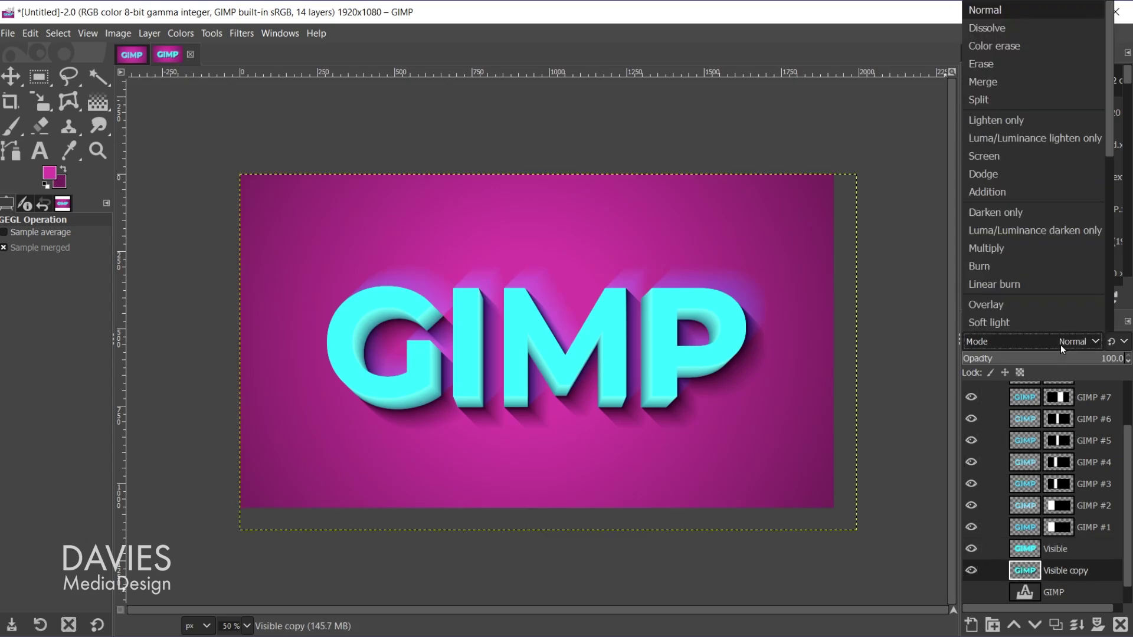
pyautogui.click(1063, 310)
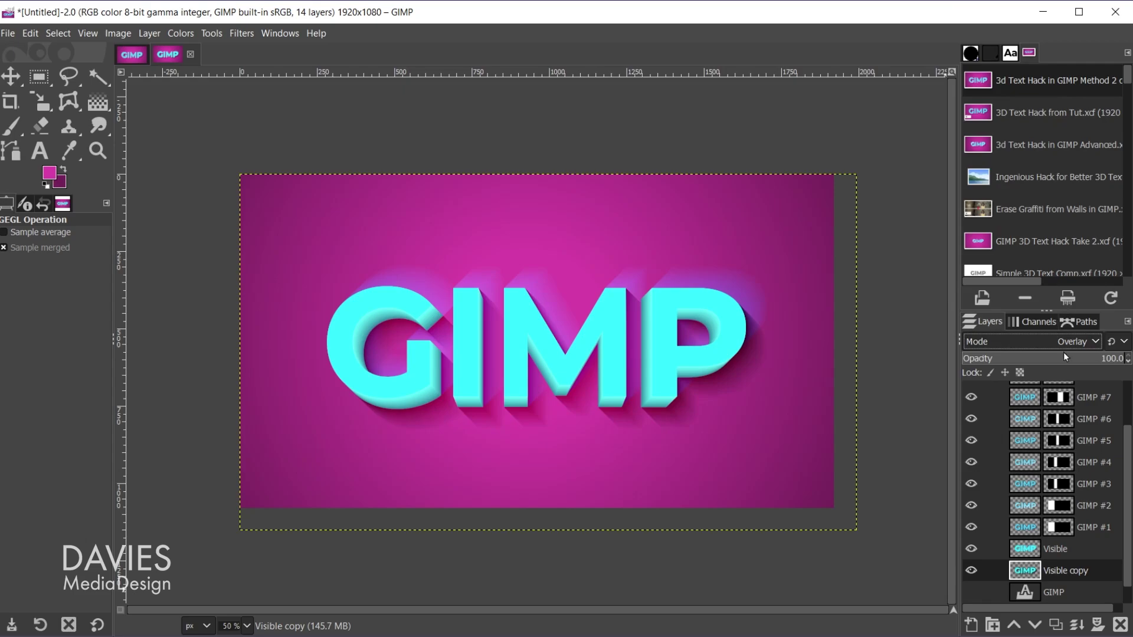
# Lower the opacity of the Visible layer to about 36.5
pyautogui.click(1025, 549)
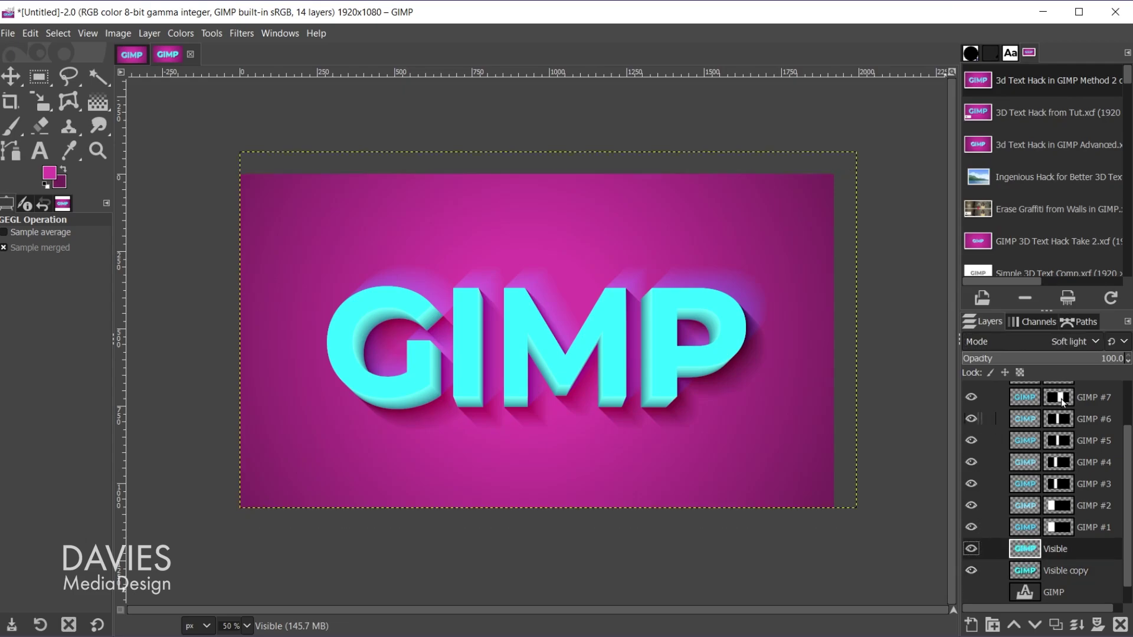
pyautogui.click(1069, 363)
pyautogui.moveTo(986, 358); pyautogui.dragTo(1020, 357)
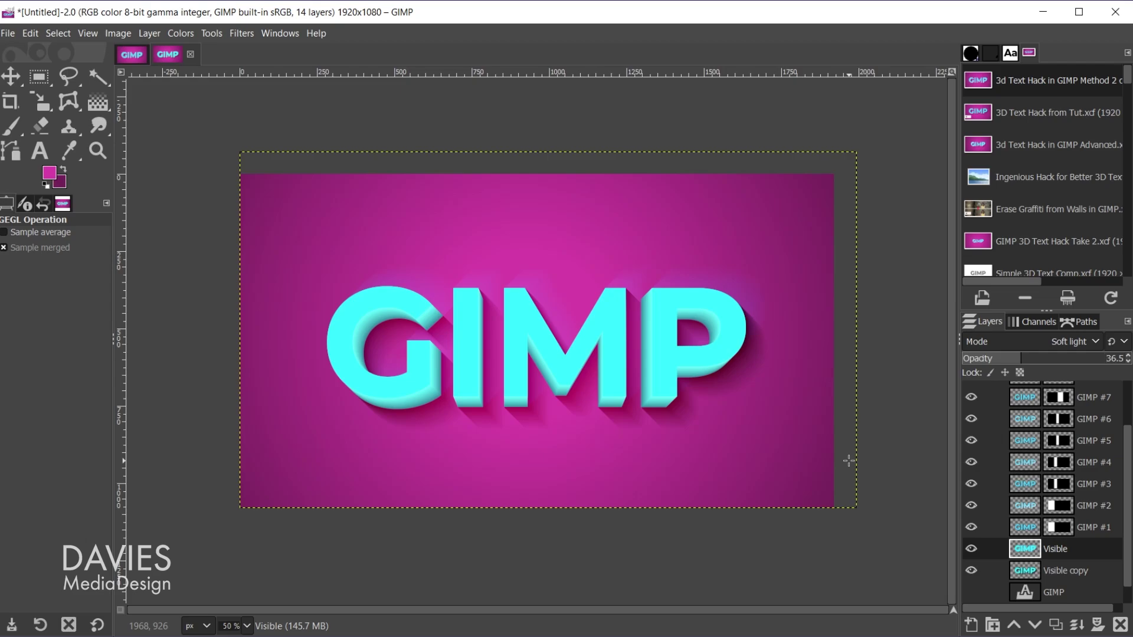
# Duplicate the original hidden GIMP text layer and move the duplicate to the top of the layer stack
pyautogui.scroll(-1, 1056, 531)
pyautogui.click(1056, 570)
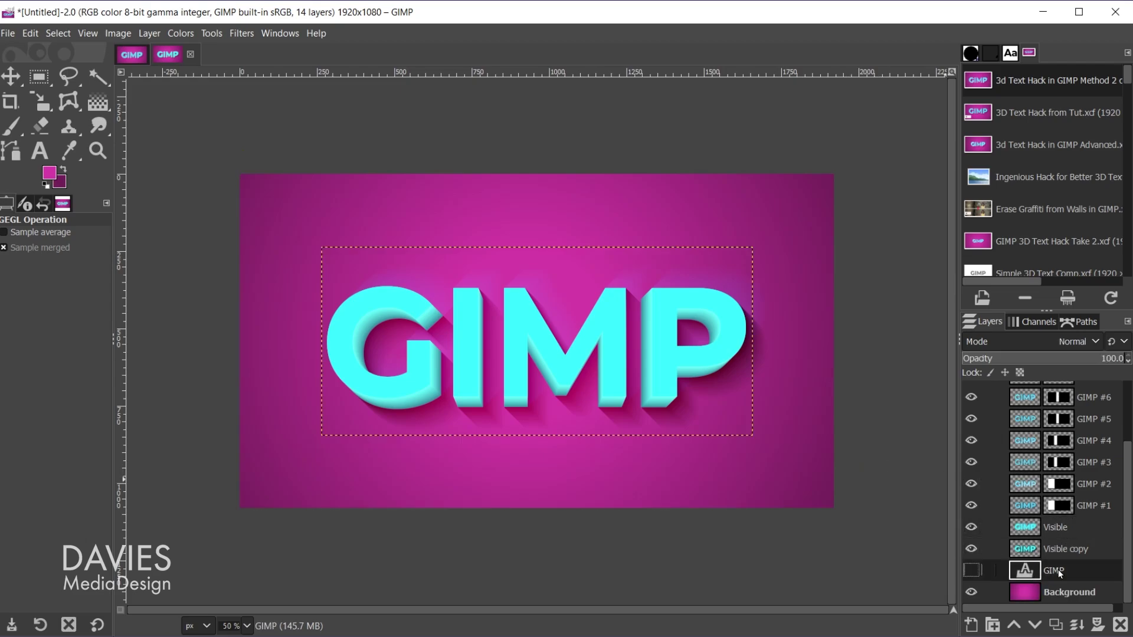
pyautogui.click(1057, 624)
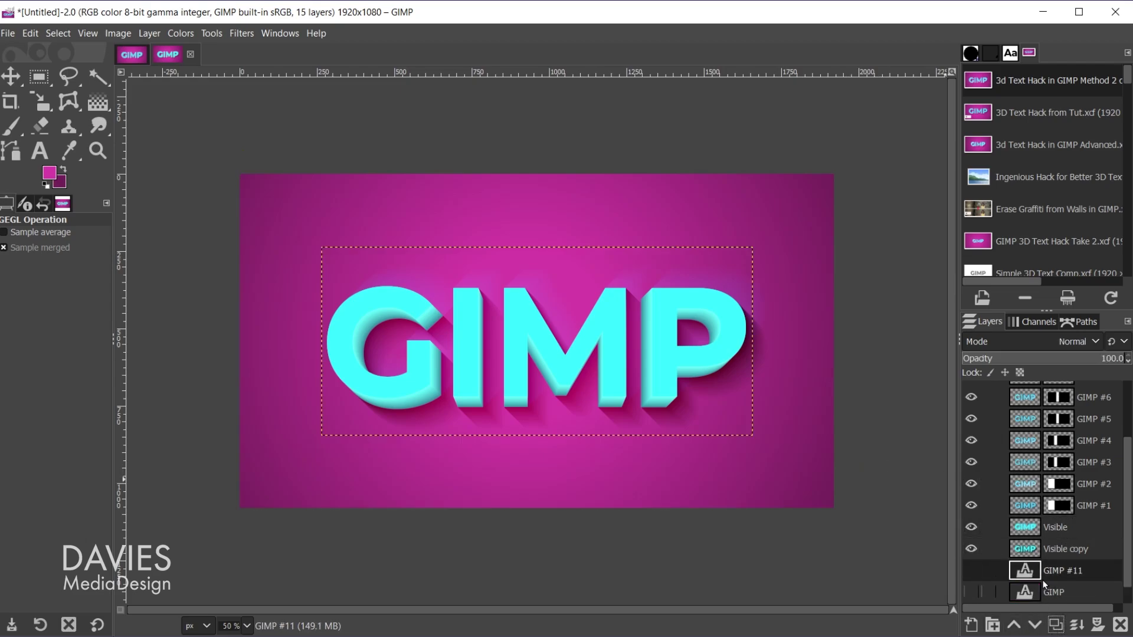
pyautogui.moveTo(1034, 571); pyautogui.dragTo(1044, 396)
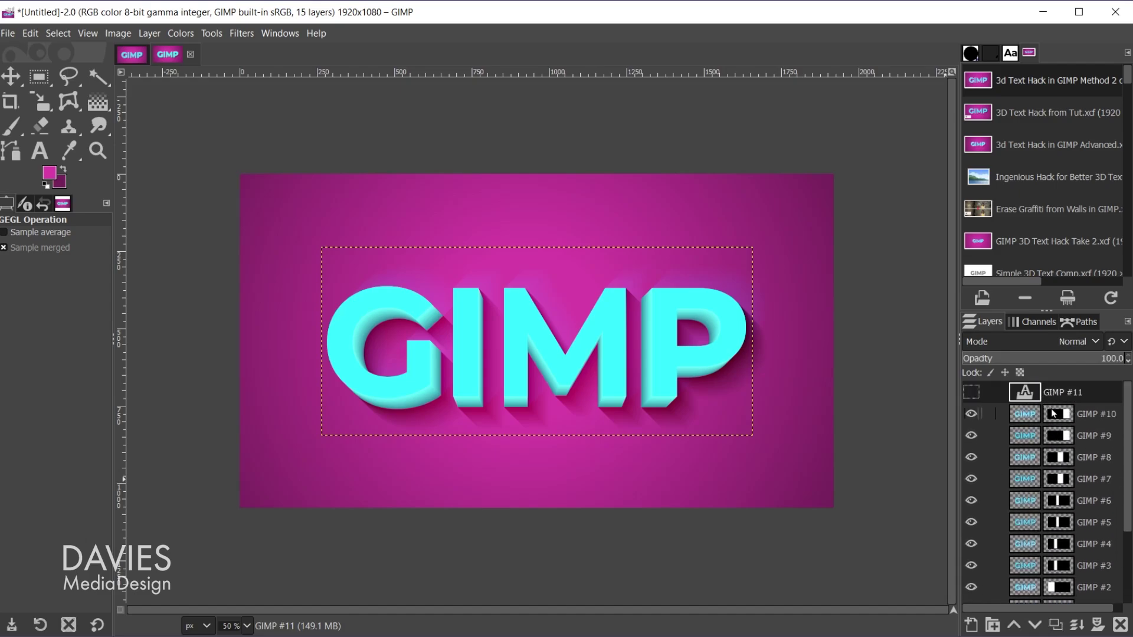
# Duplicate the GIMP #11 text layer and make both topmost text layers visible
pyautogui.click(1057, 622)
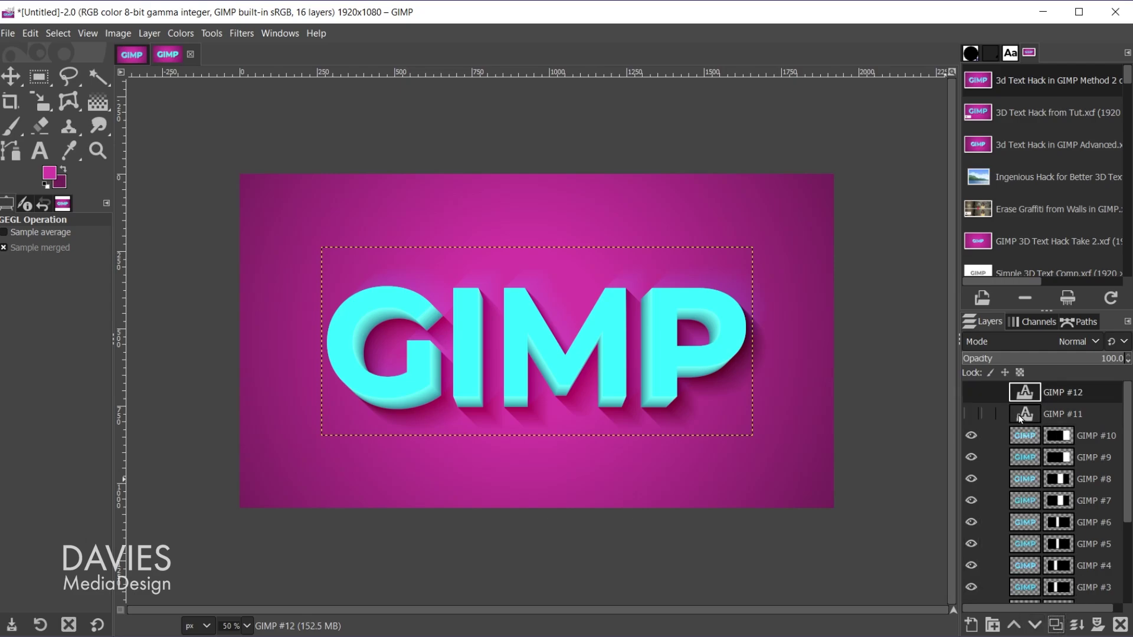
pyautogui.click(971, 414)
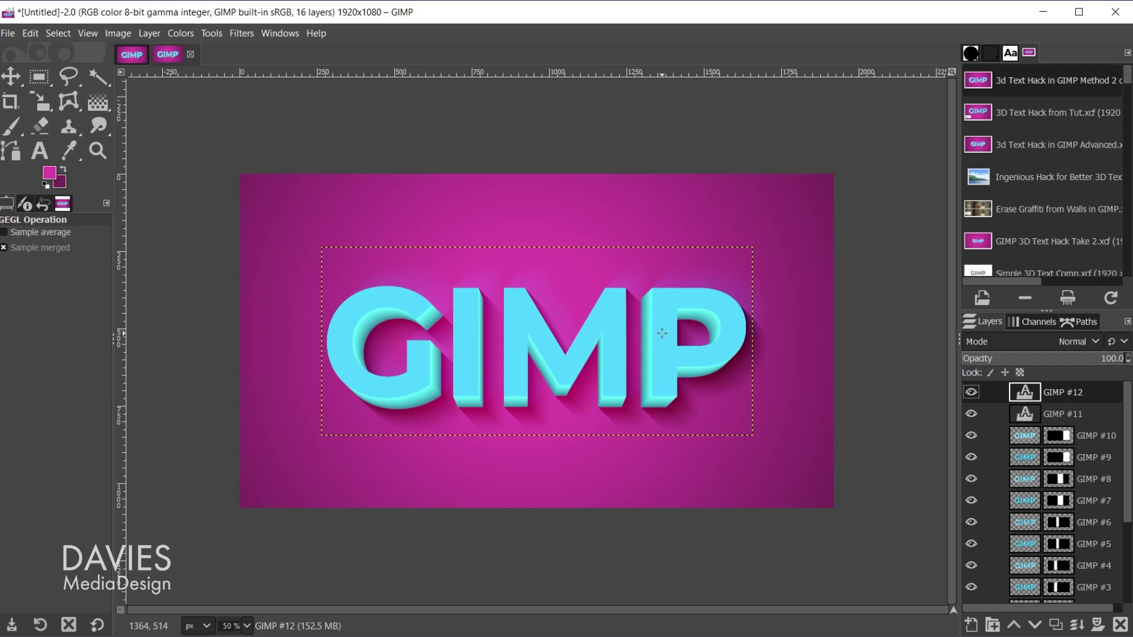
# Apply the Add Bevel script with a thickness of 10 to a copy of the image, targeting the topmost GIMP text layer
pyautogui.press('/')
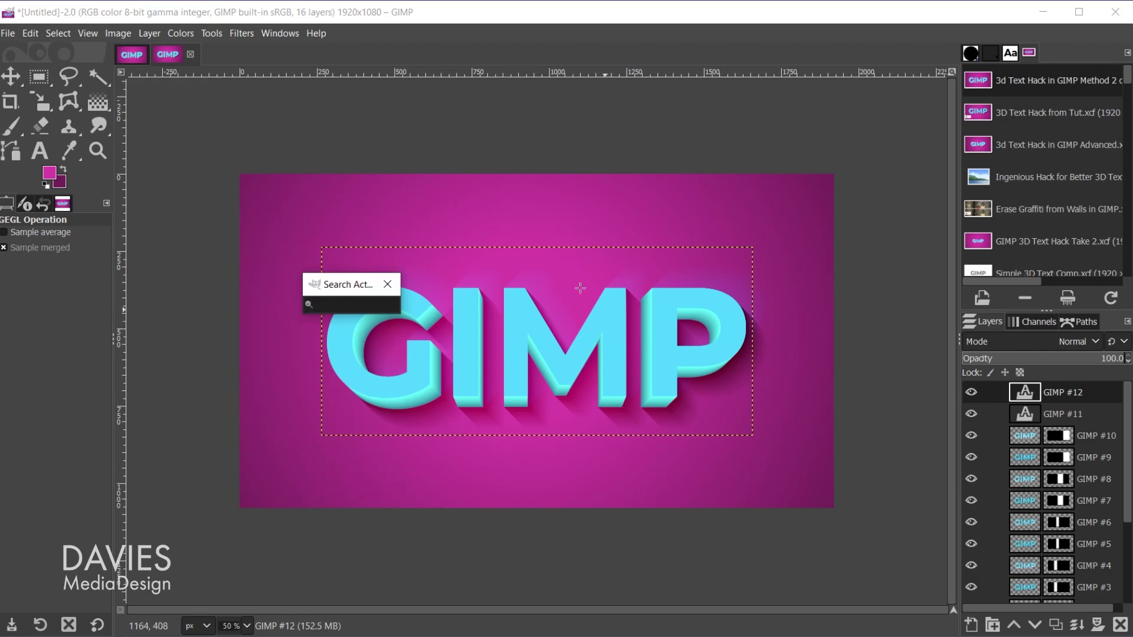
pyautogui.click(312, 34)
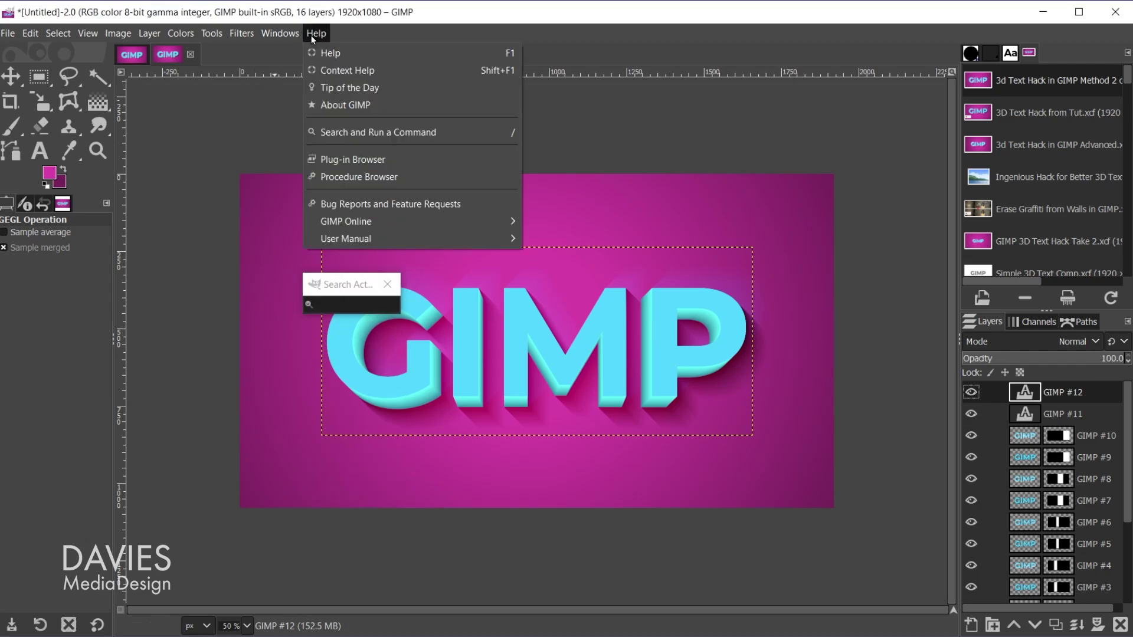
pyautogui.click(346, 131)
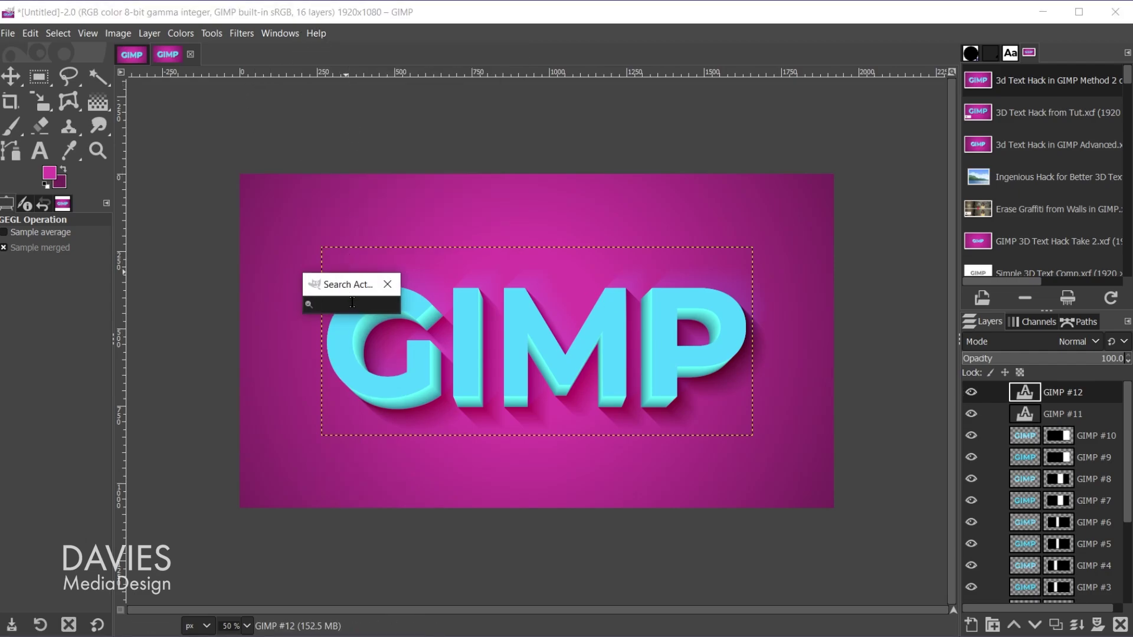
pyautogui.write('BEVEL')
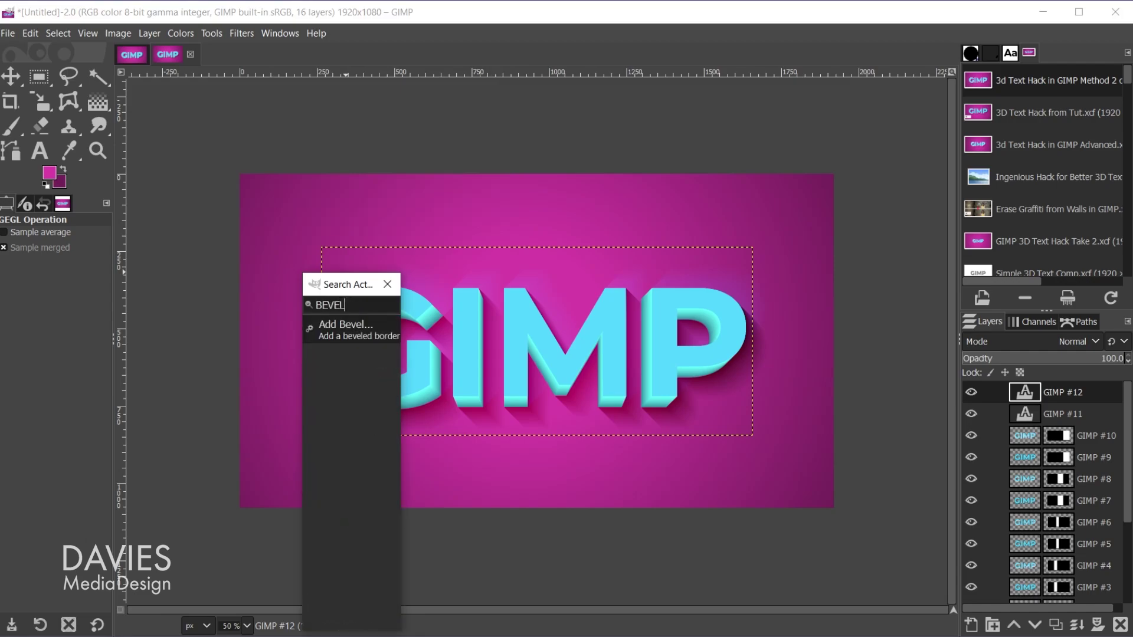
pyautogui.click(323, 328)
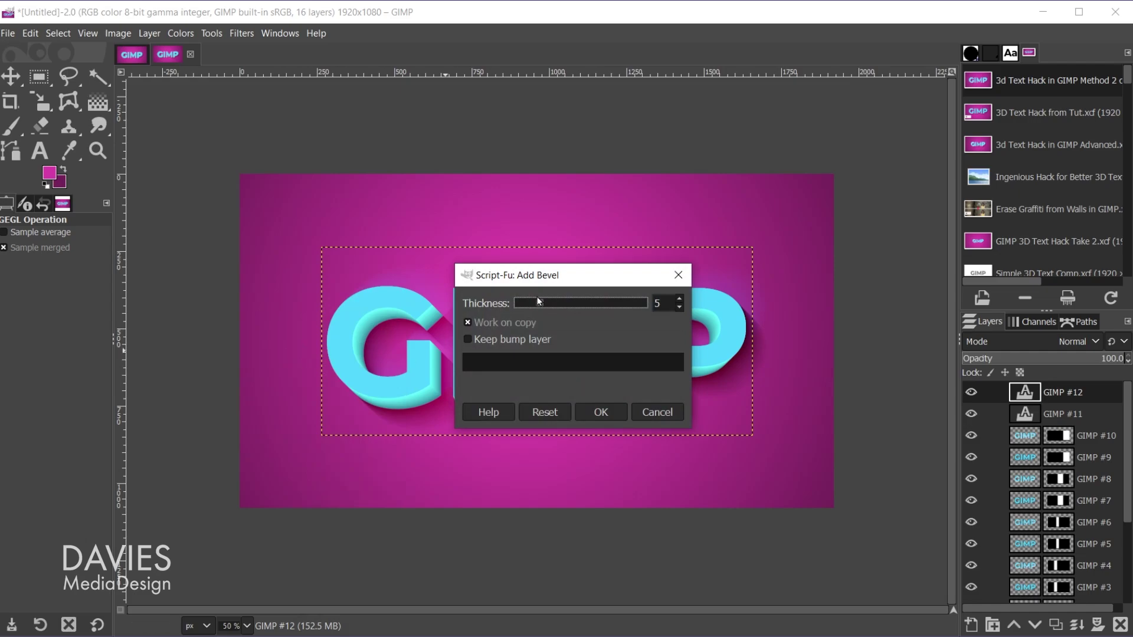
pyautogui.moveTo(556, 275); pyautogui.dragTo(784, 131)
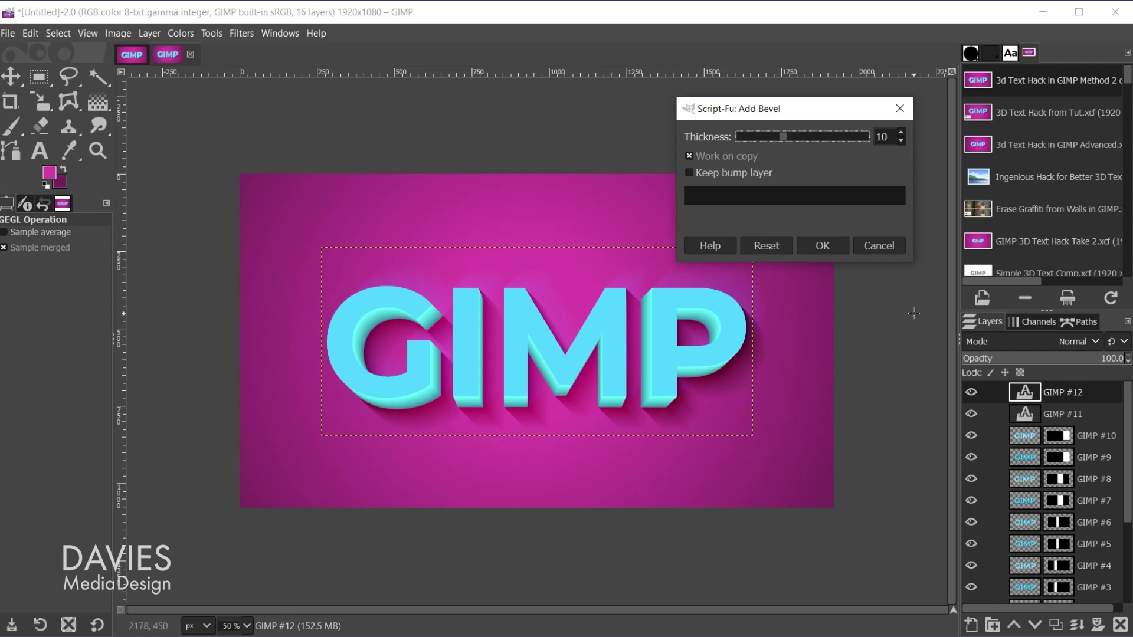
pyautogui.click(833, 239)
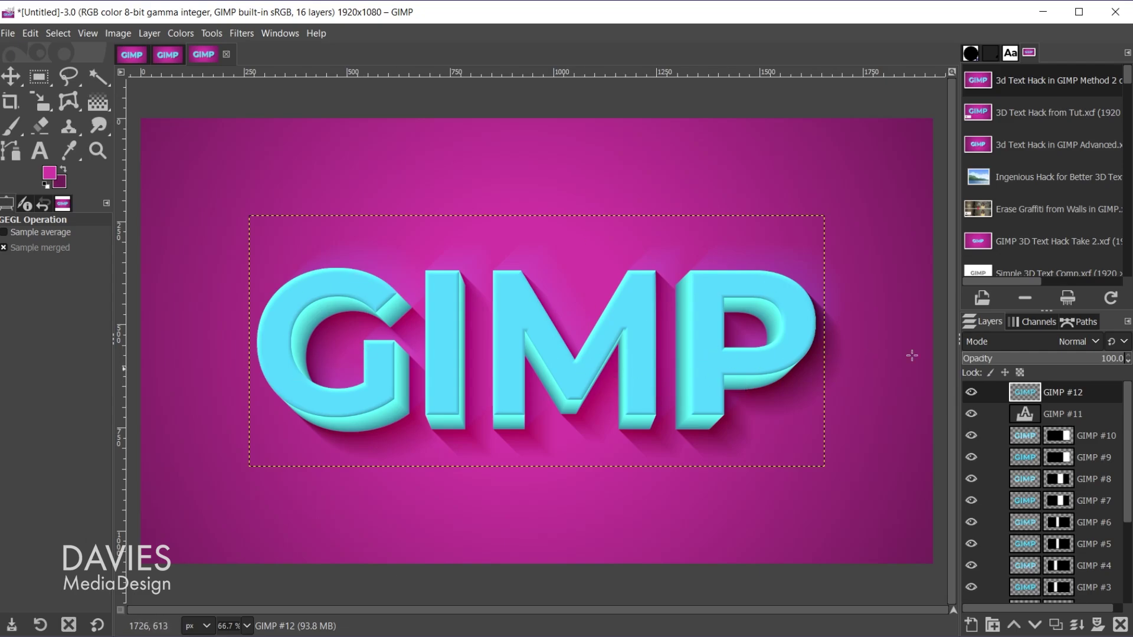
# Set the blend mode of the beveled GIMP #12 layer to Lighten only
pyautogui.click(1034, 342)
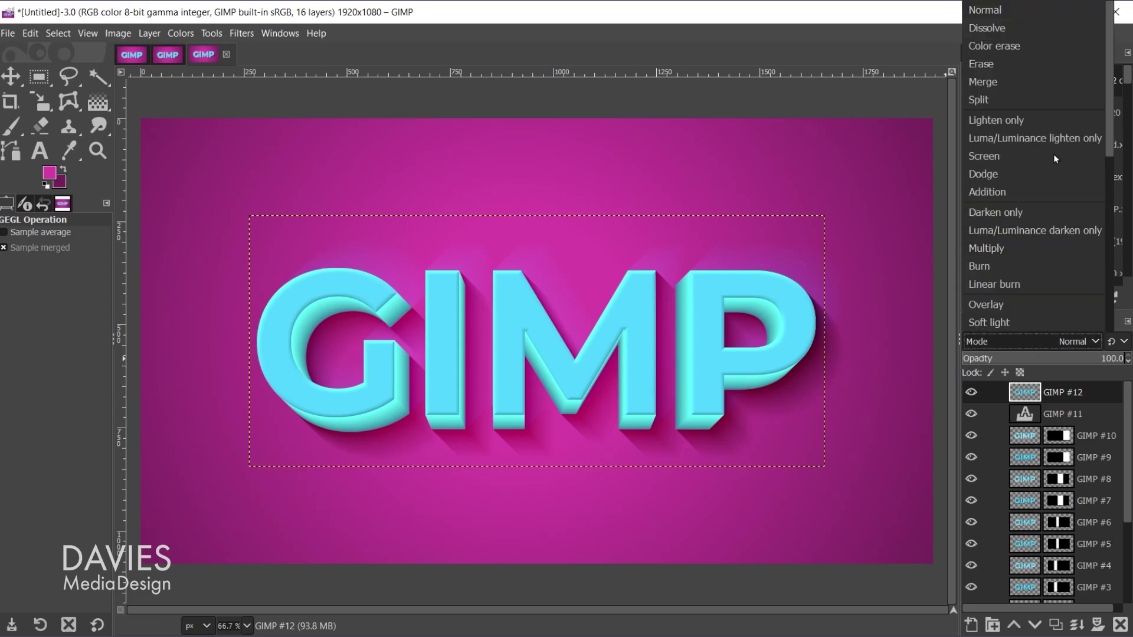
pyautogui.click(1046, 127)
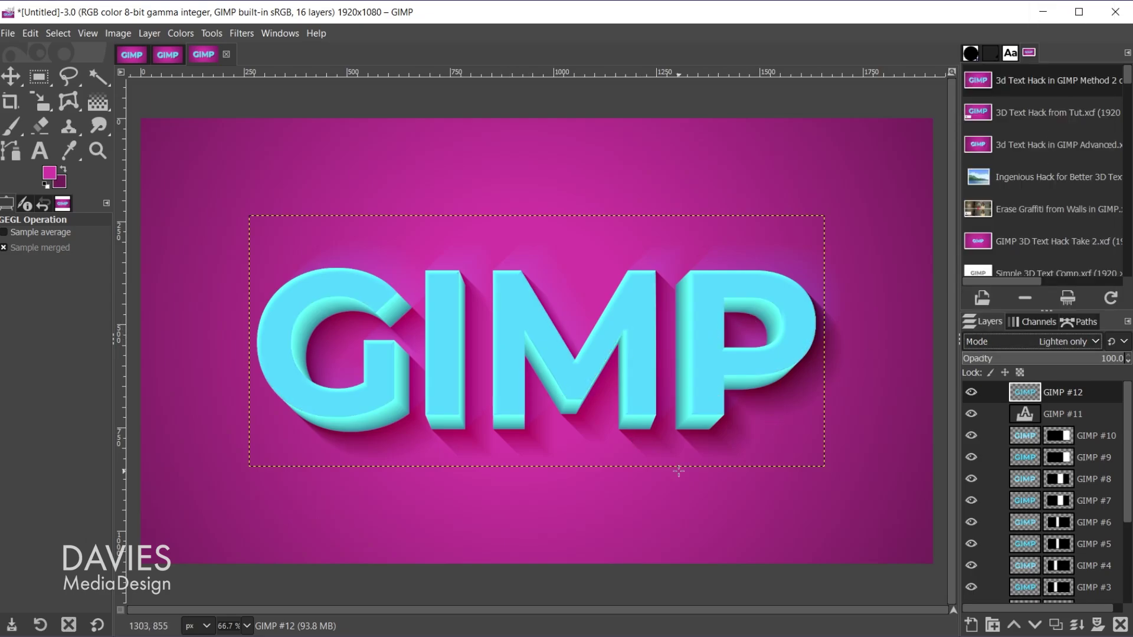
pyautogui.scroll(-1, 788, 390)
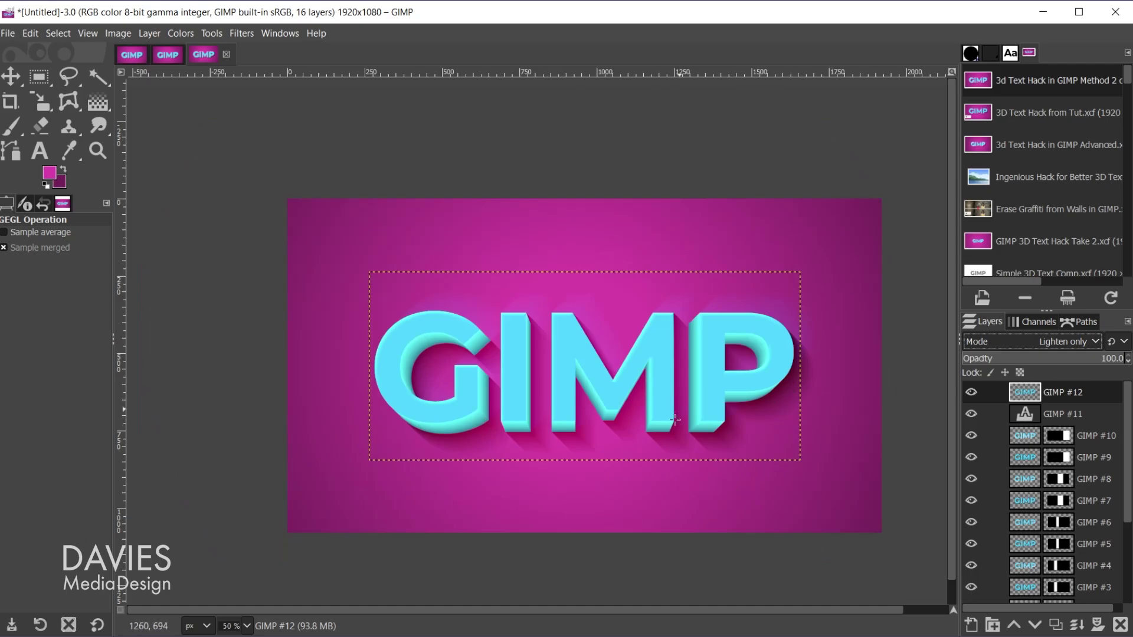